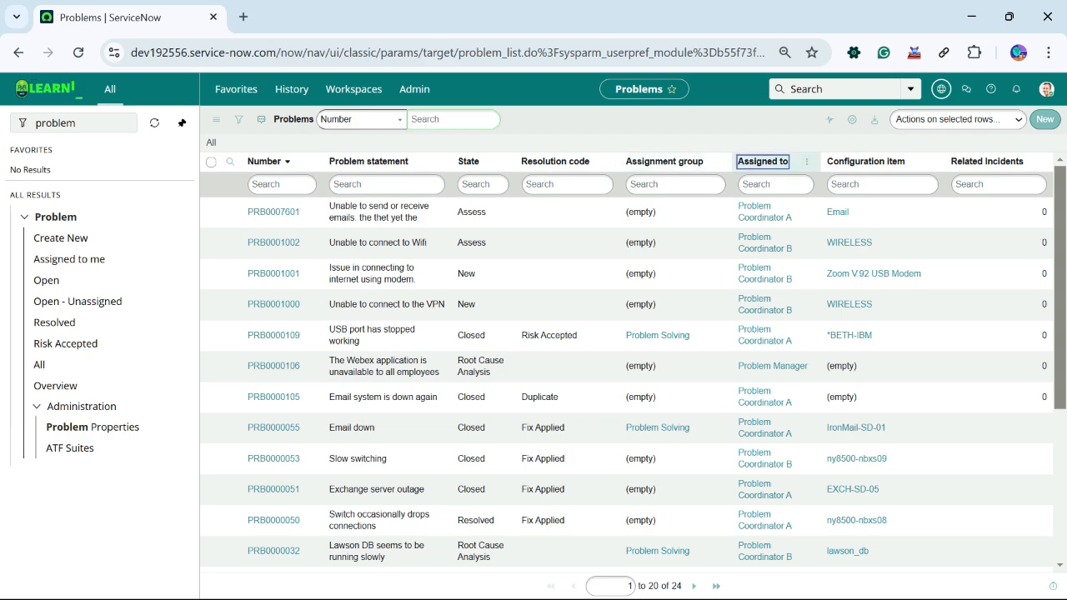
# Step: Sort the Problems list by assignment group in ascending order and display the views available for the list
pyautogui.click(763, 161)
pyautogui.click(658, 162)
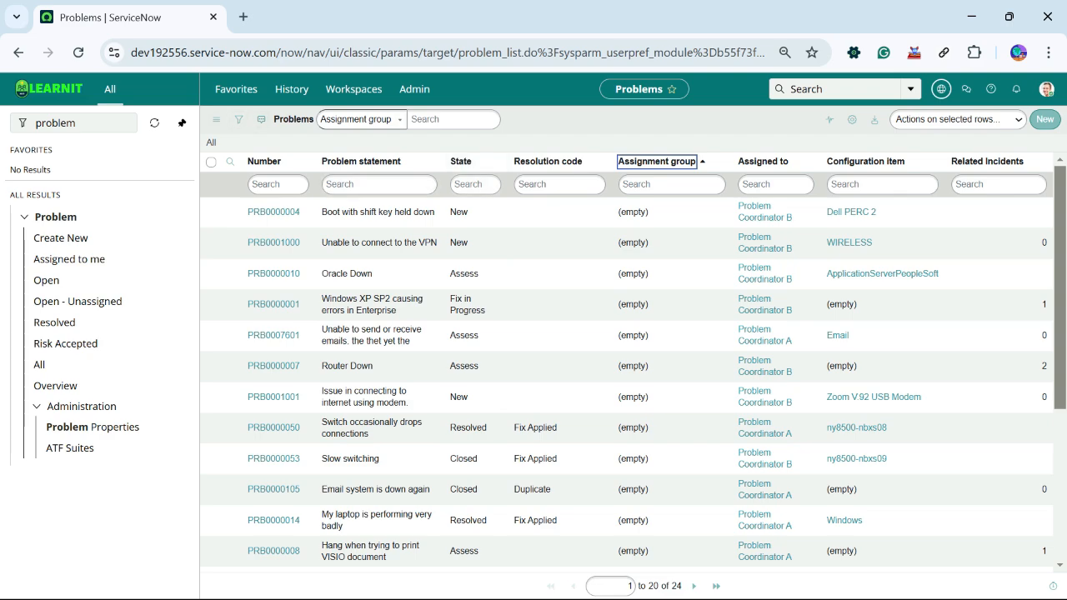
pyautogui.click(216, 119)
pyautogui.moveTo(250, 129)
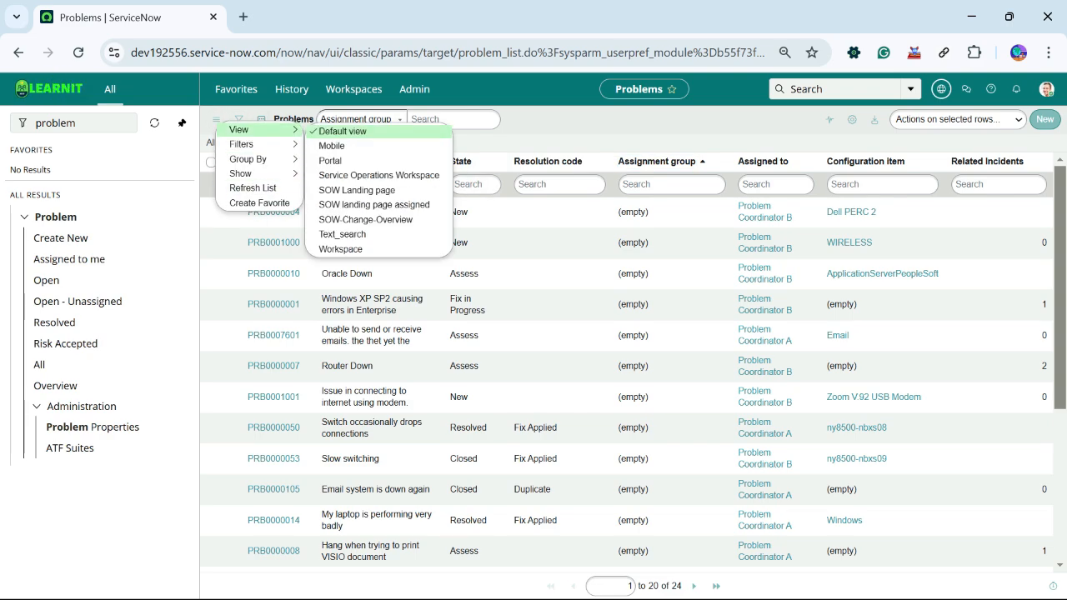
pyautogui.press('Escape')
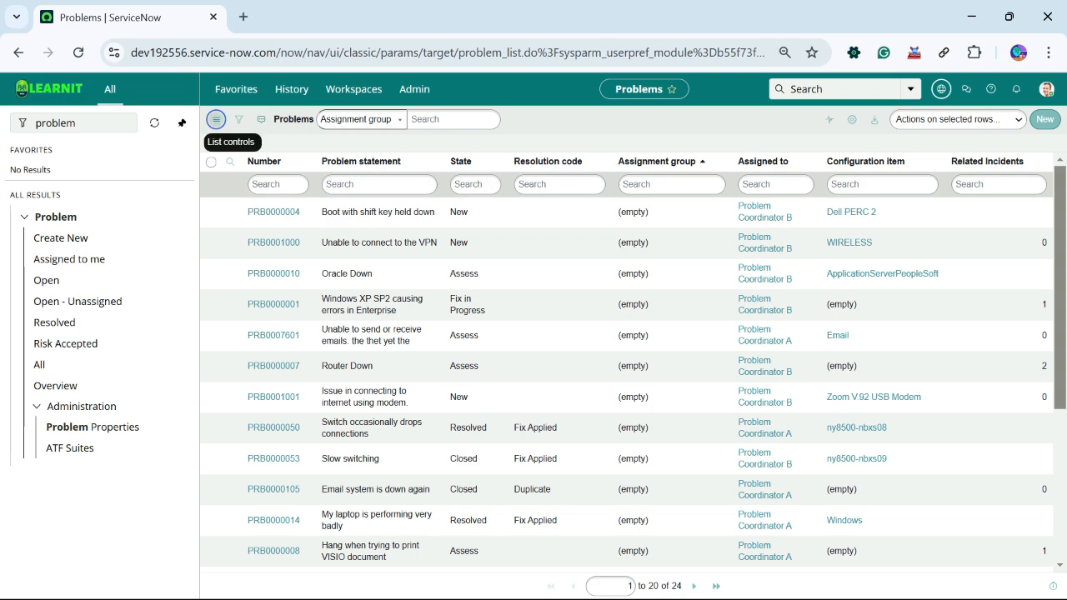
pyautogui.press('Return')
pyautogui.press('Escape')
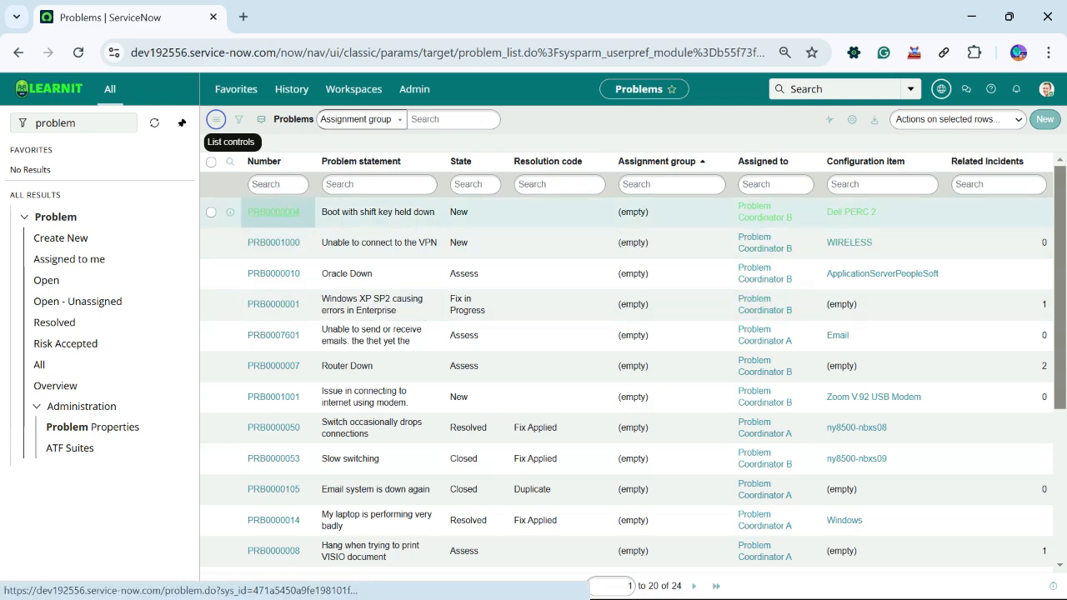
# Step: Open problem record PRB0000004 in a new browser tab and review its form fields, notes and related lists
pyautogui.middleClick(273, 212)
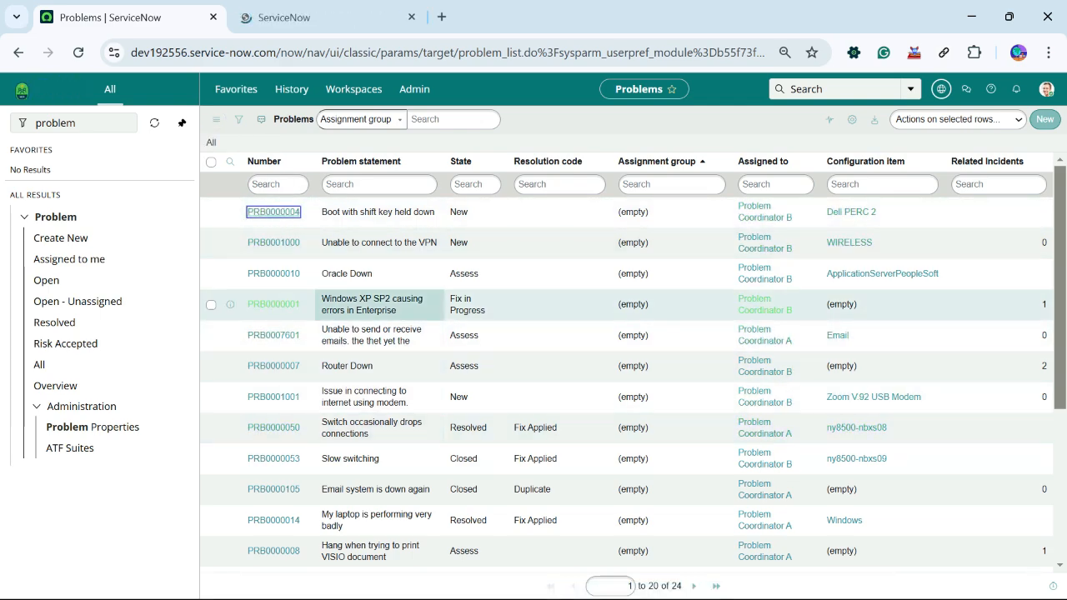
pyautogui.click(325, 16)
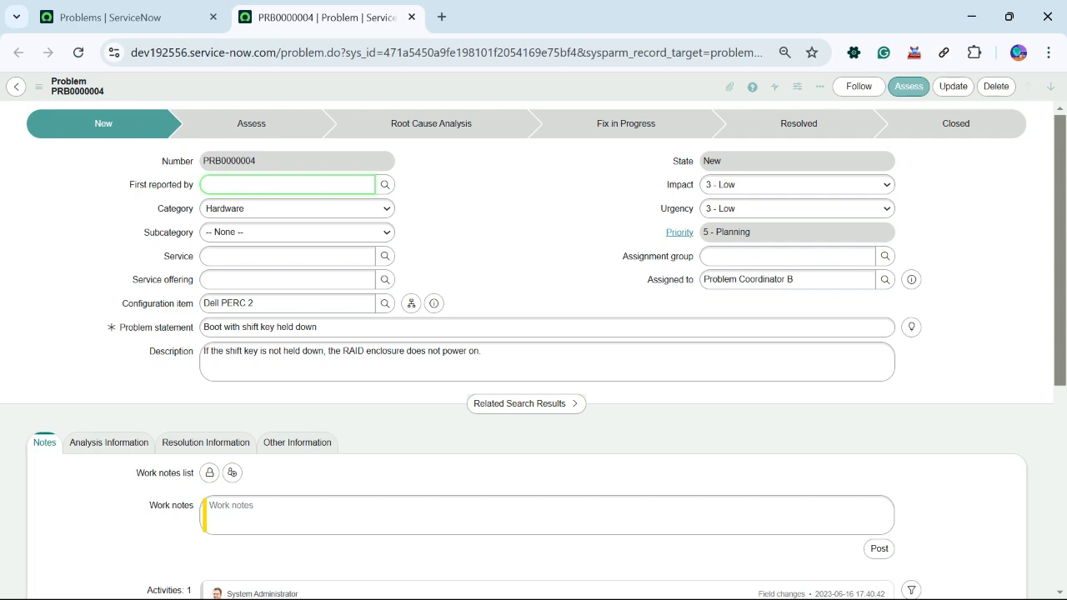
pyautogui.scroll(-5, 384, 400)
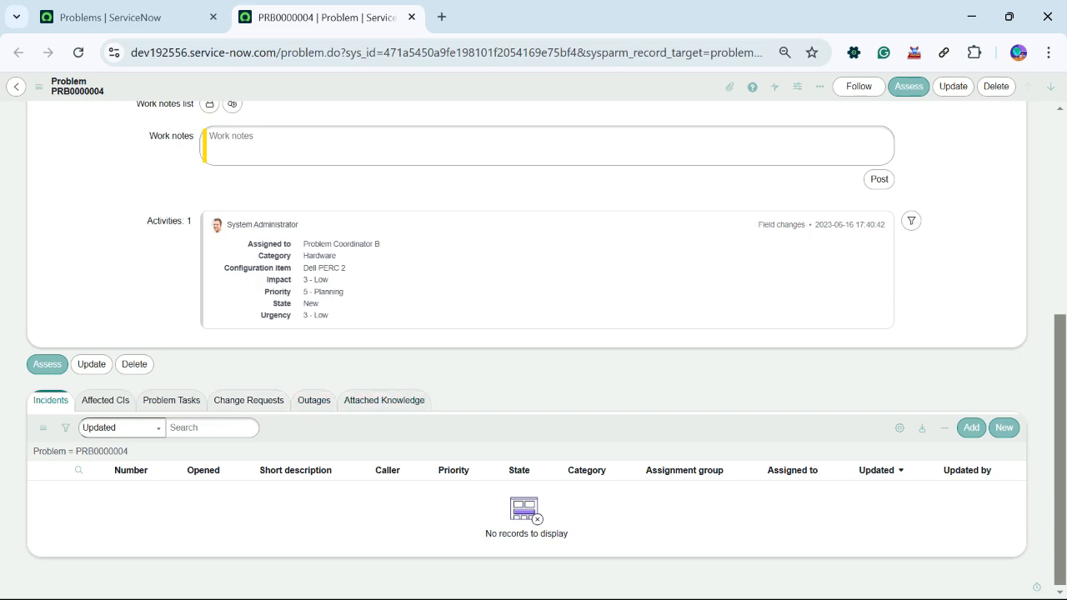
pyautogui.scroll(5, 534, 350)
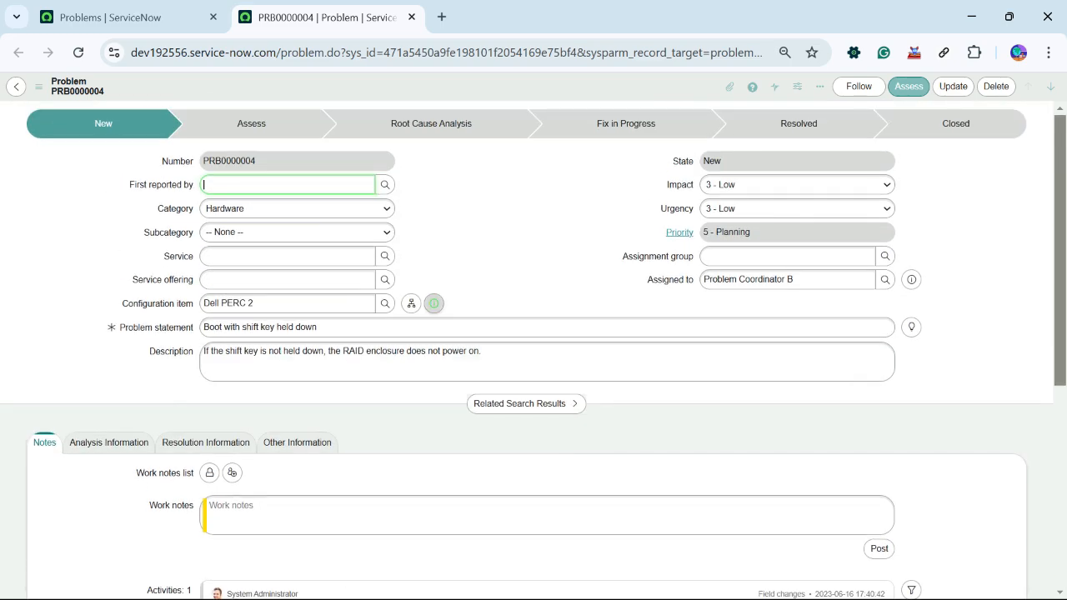
pyautogui.scroll(-2, 533, 350)
pyautogui.scroll(2, 534, 350)
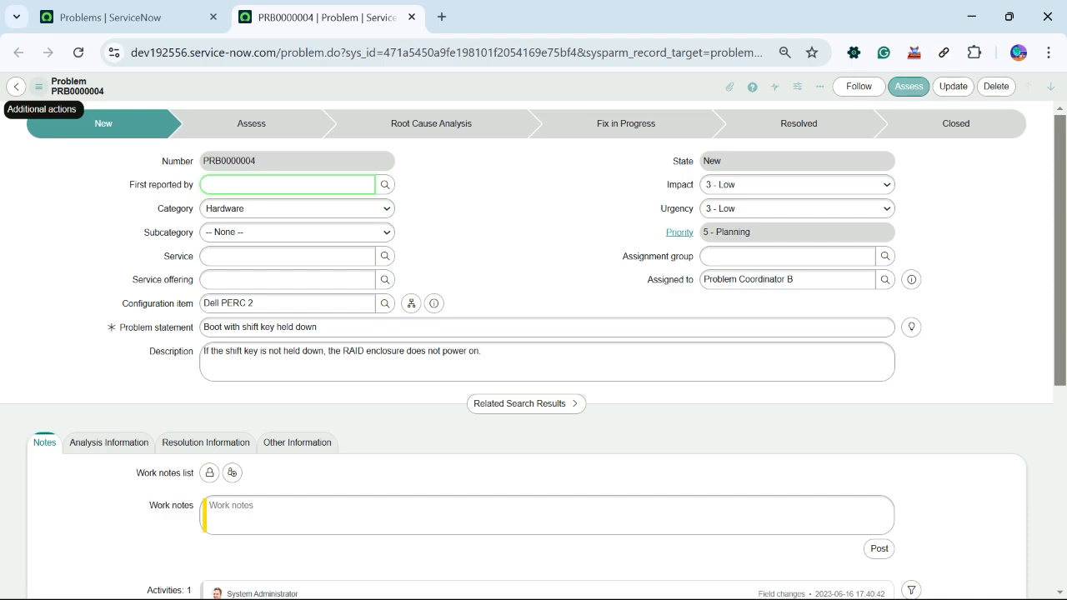
# Step: Examine which form views are available for the open problem record, keeping the current view
pyautogui.click(38, 87)
pyautogui.click(38, 87)
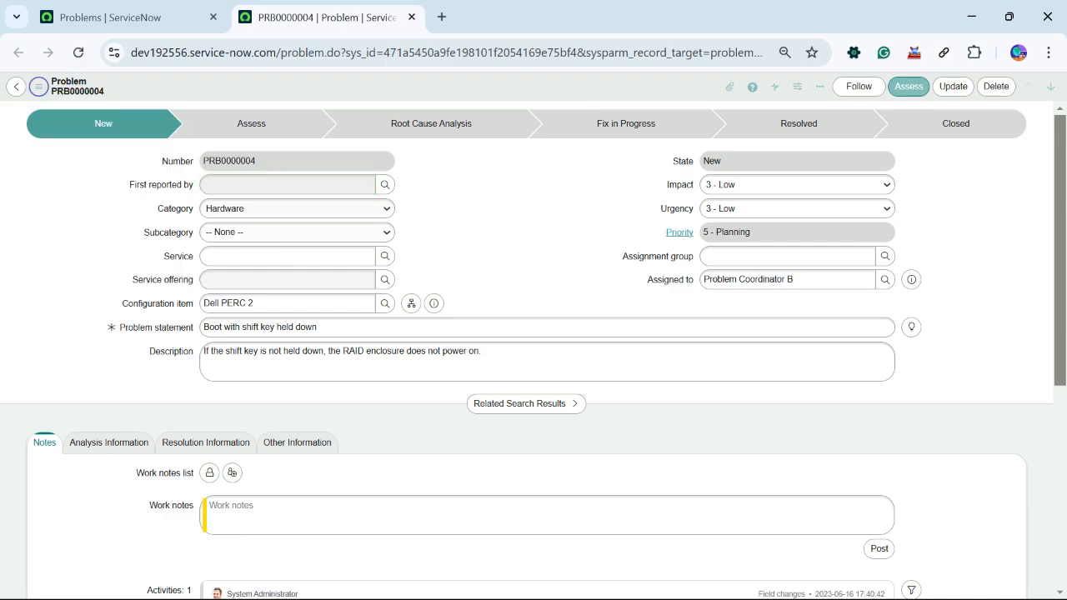
pyautogui.click(38, 87)
pyautogui.moveTo(67, 261)
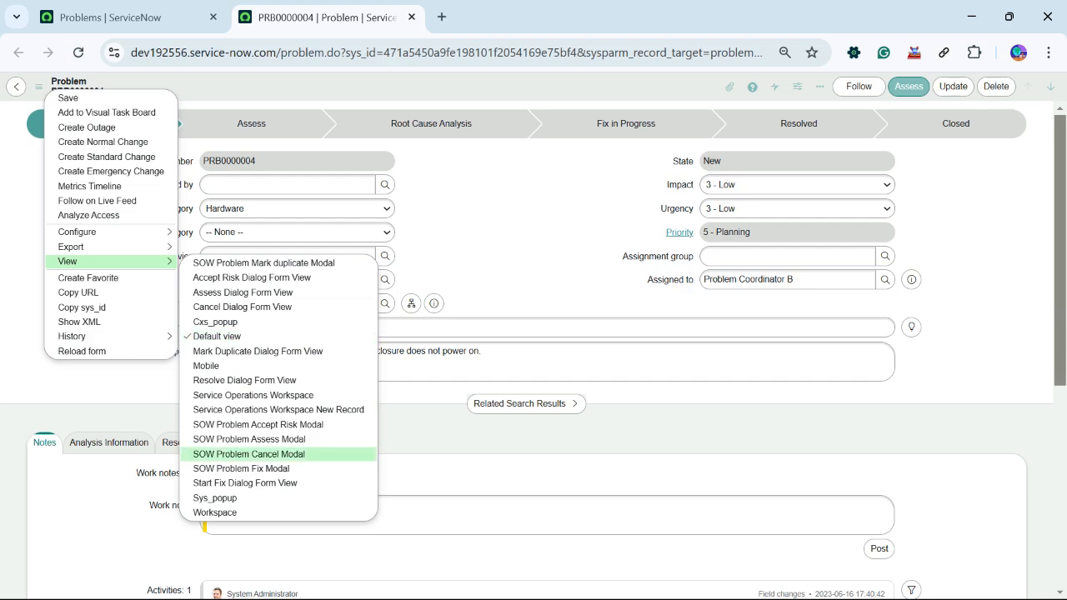
pyautogui.press('Escape')
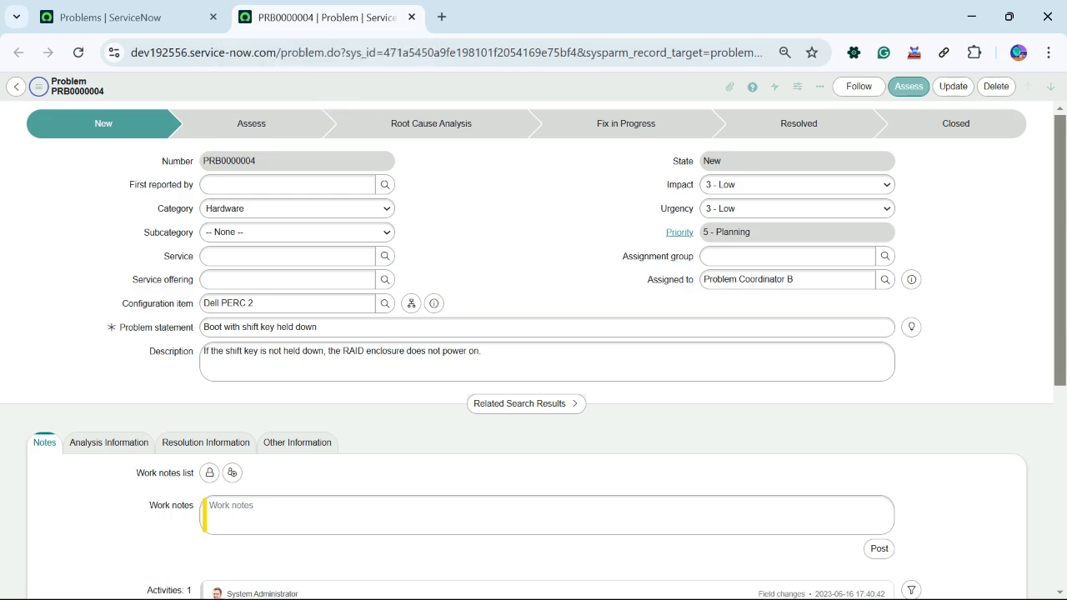
# Step: Return to the Problems list and review its available list views and the State column's export formats
pyautogui.click(140, 17)
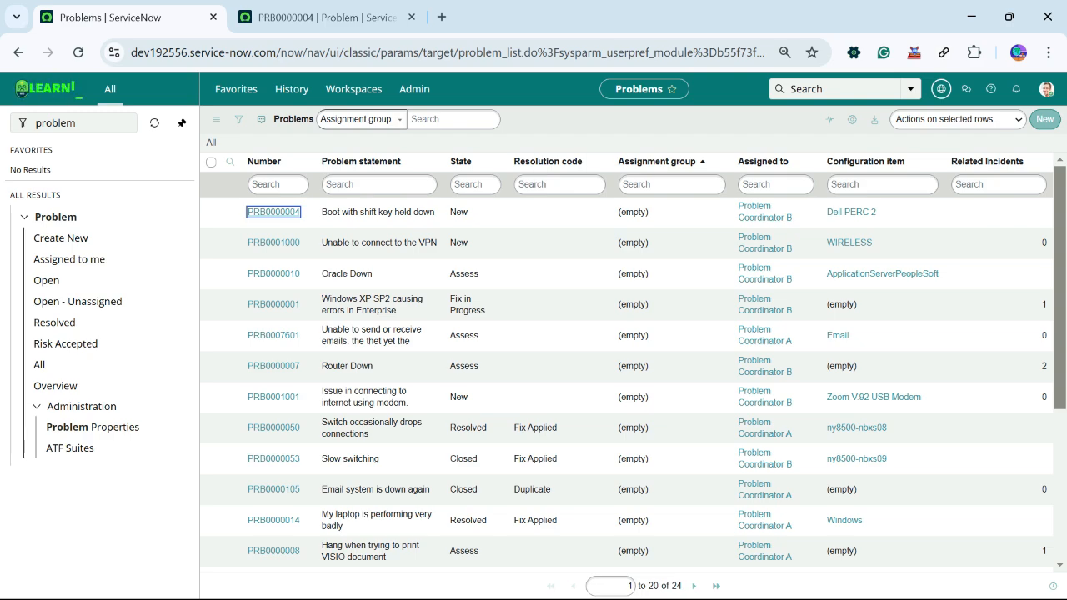
pyautogui.click(216, 119)
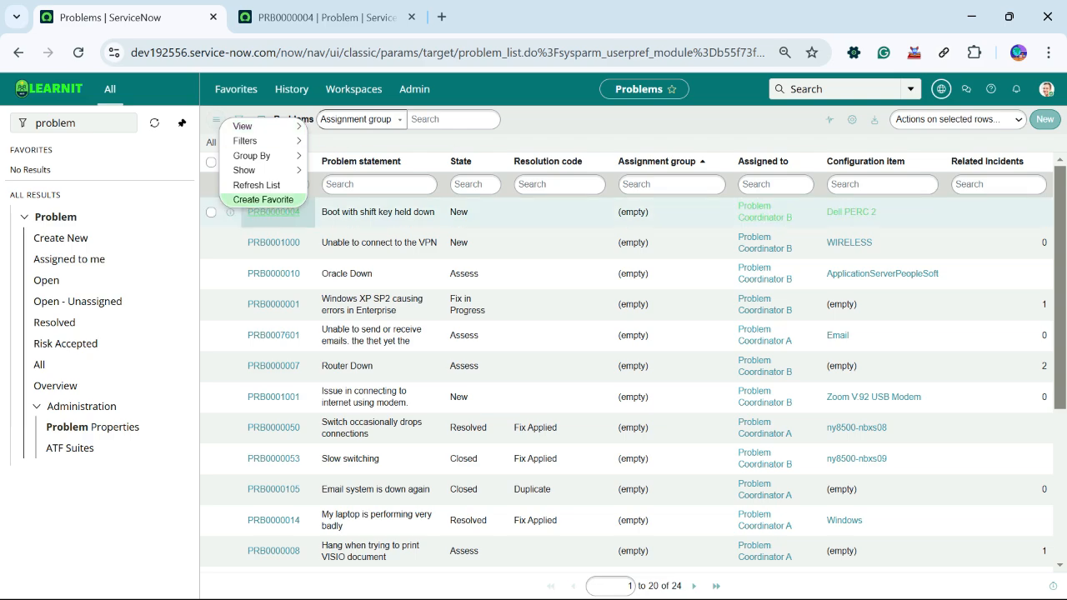
pyautogui.moveTo(254, 156)
pyautogui.moveTo(241, 126)
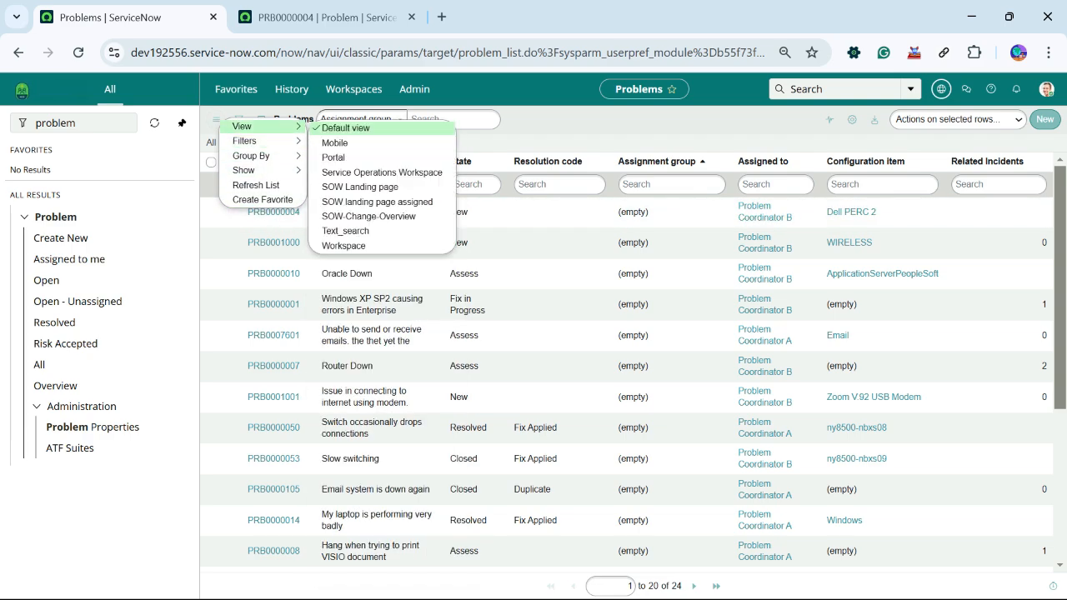
pyautogui.click(494, 161)
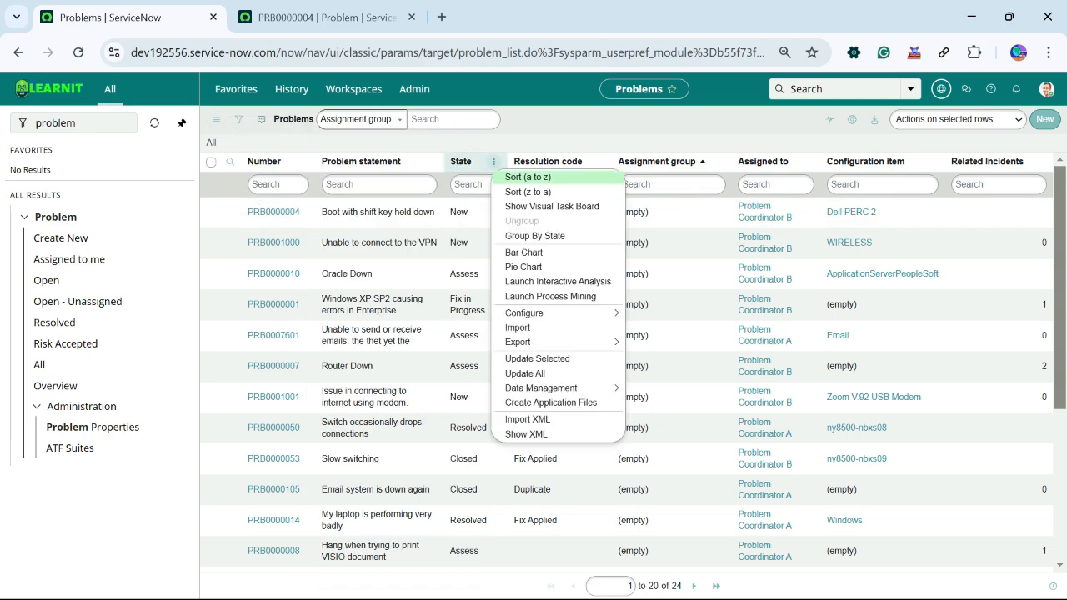
pyautogui.moveTo(533, 342)
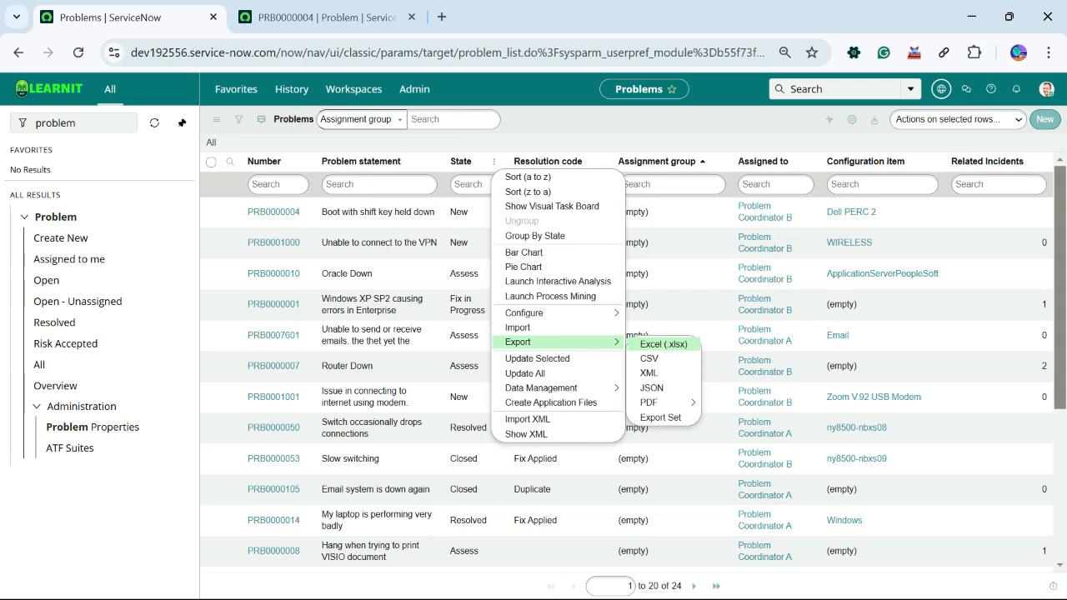
pyautogui.click(333, 17)
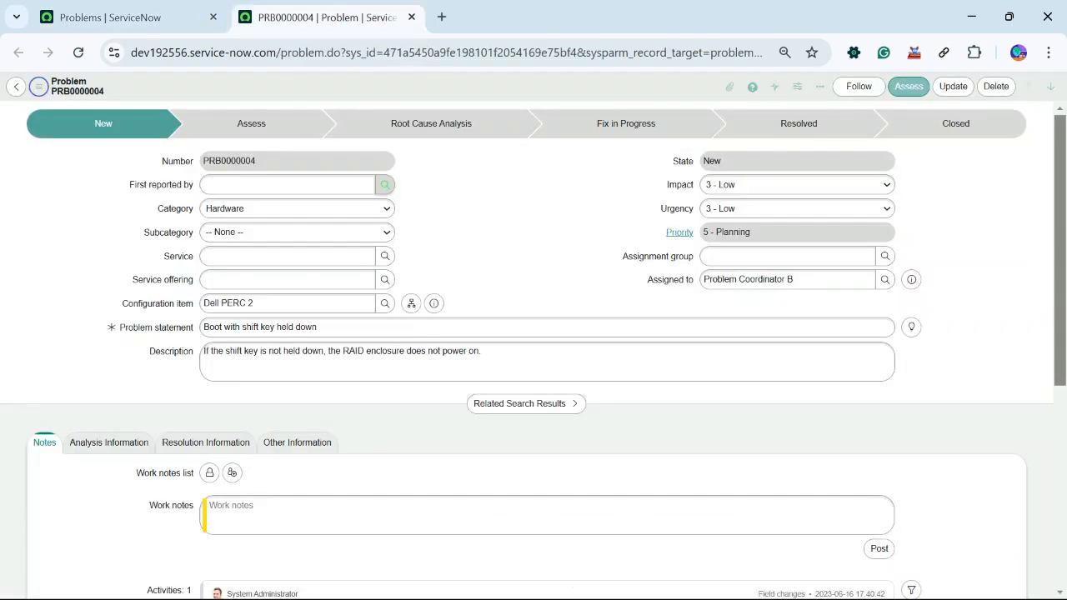
pyautogui.click(125, 18)
pyautogui.click(328, 18)
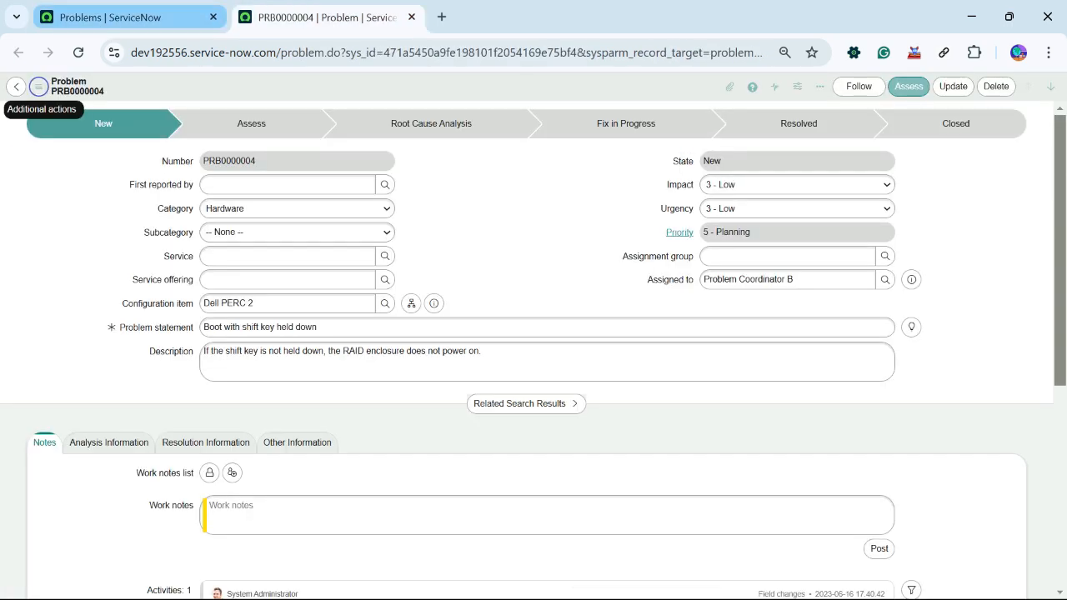
pyautogui.click(125, 18)
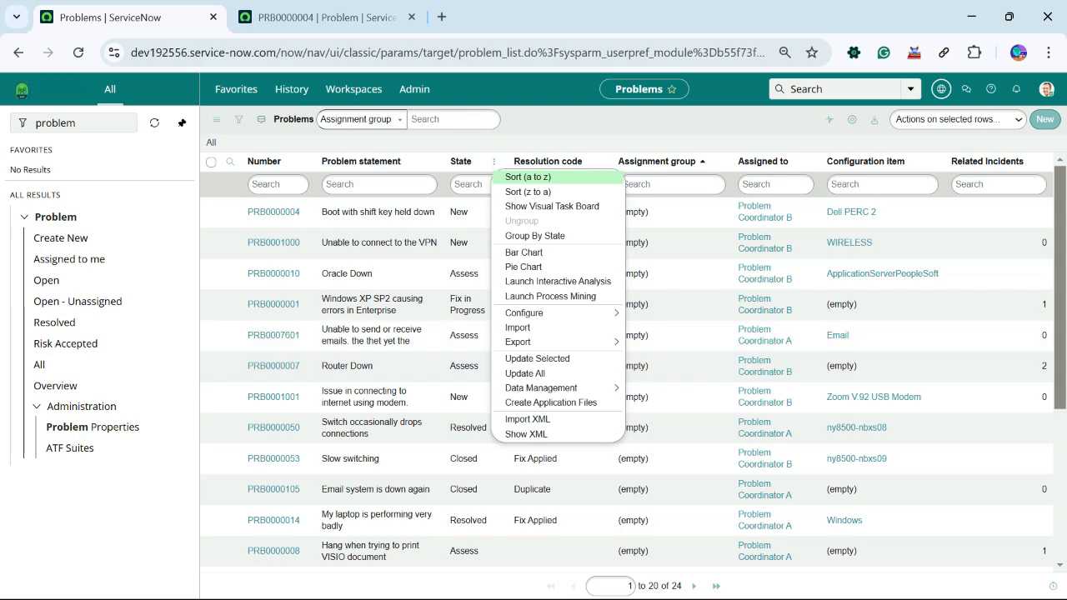
# Step: Switch the PRB0000004 problem form to the Workspace view
pyautogui.click(326, 17)
pyautogui.rightClick(466, 87)
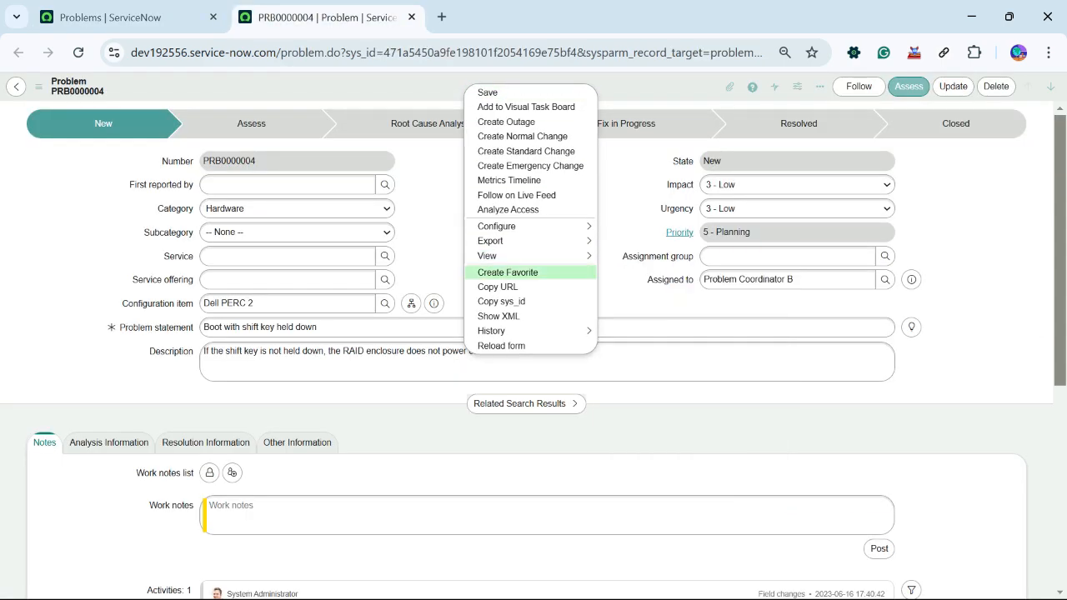
pyautogui.moveTo(500, 256)
pyautogui.moveTo(500, 226)
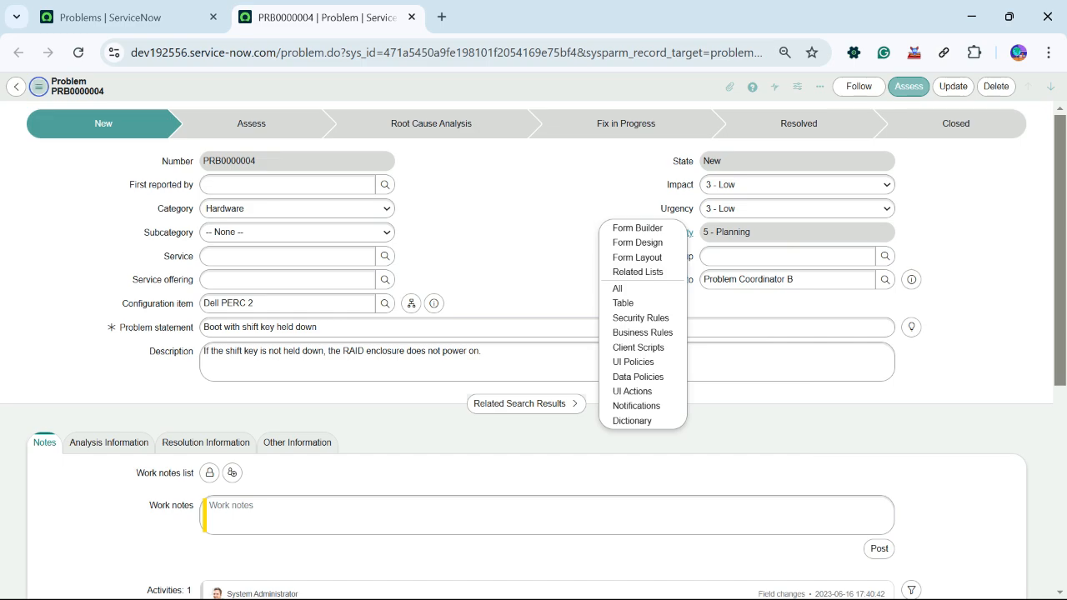
pyautogui.click(39, 87)
pyautogui.moveTo(75, 262)
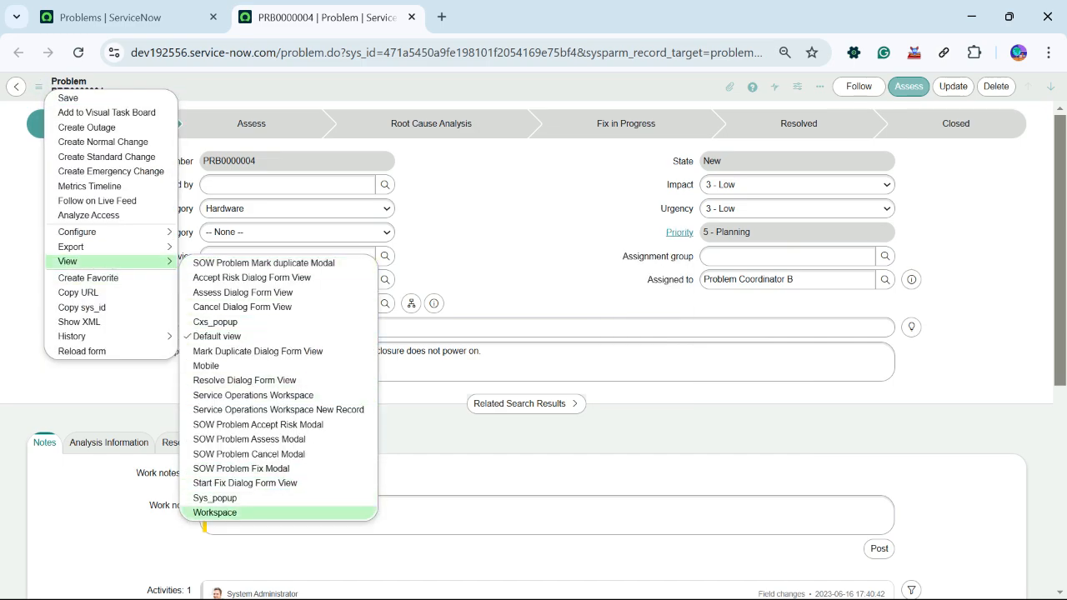
pyautogui.click(215, 512)
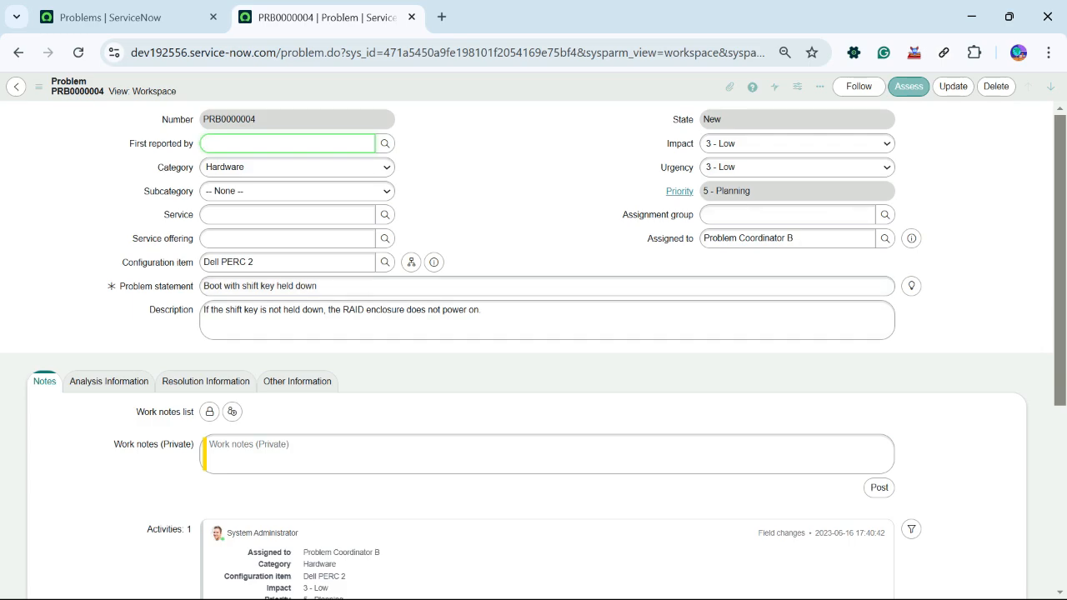
# Step: Set the problem form back to Default view
pyautogui.click(38, 85)
pyautogui.moveTo(84, 261)
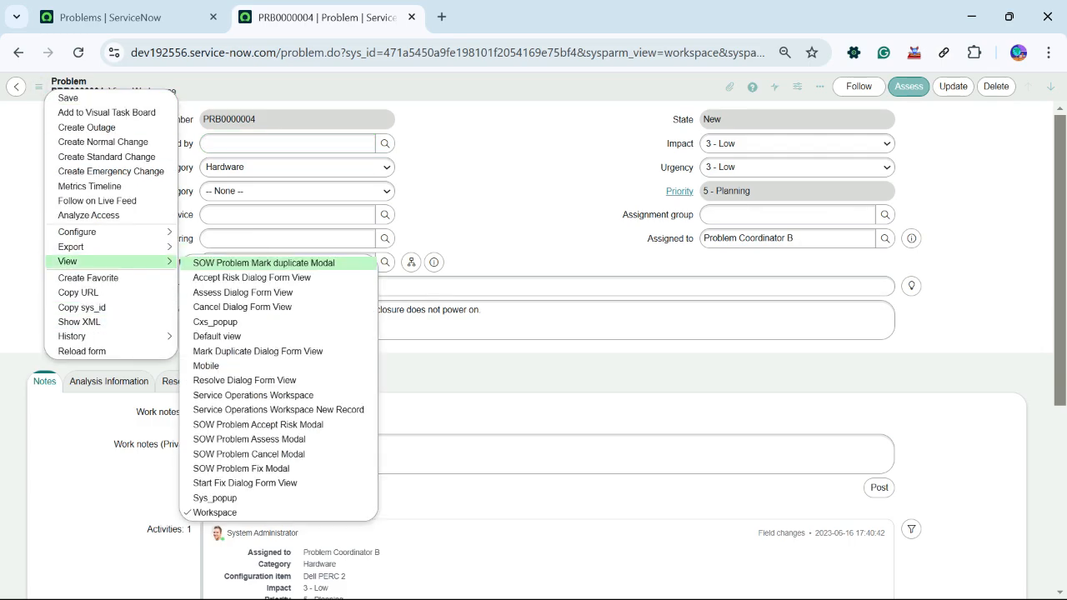
pyautogui.click(216, 336)
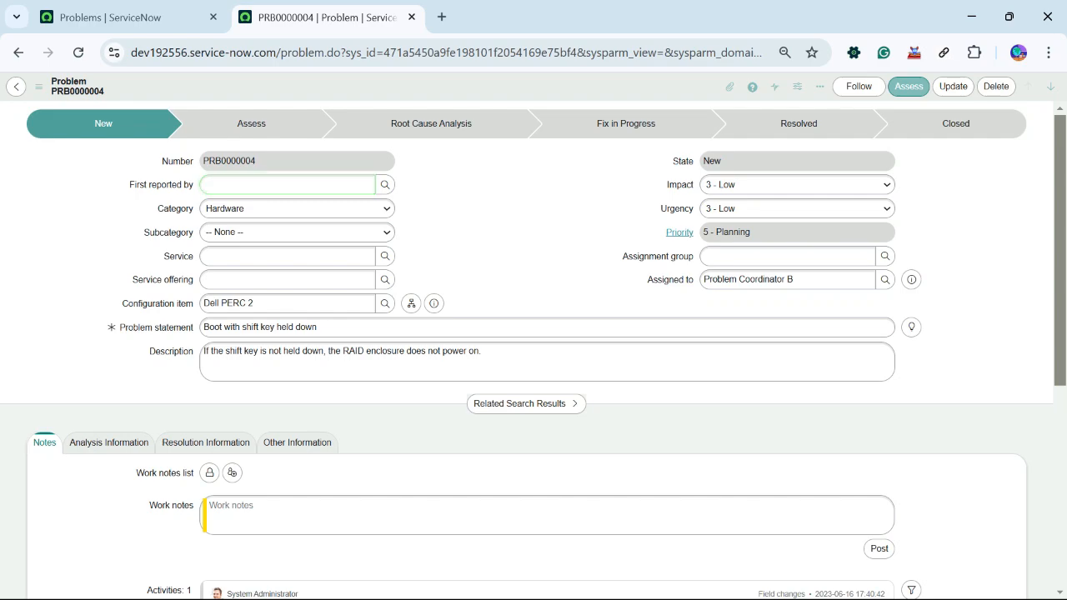
# Step: Duplicate the browser tab showing the PRB0000004 record and switch to the duplicate
pyautogui.rightClick(507, 87)
pyautogui.rightClick(283, 10)
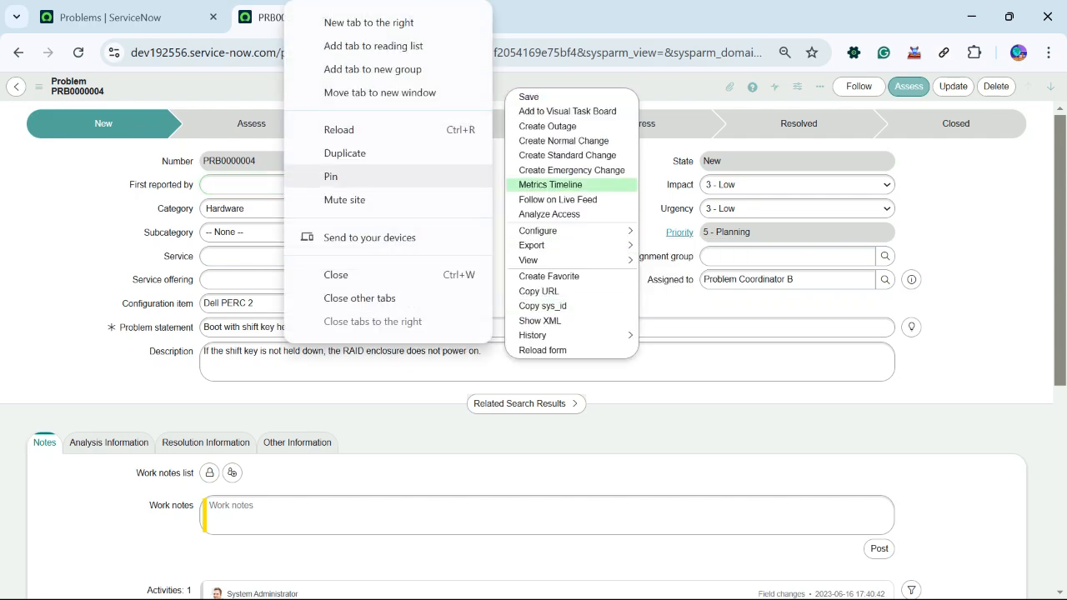
pyautogui.click(344, 153)
pyautogui.click(327, 17)
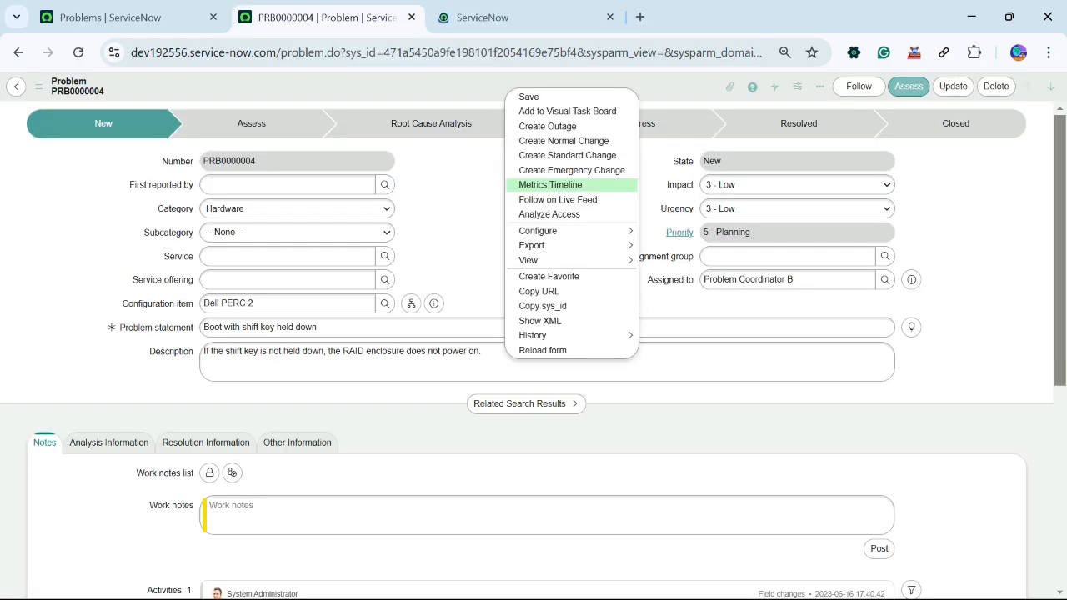
pyautogui.click(508, 17)
# Step: Compare the configuration options offered for the problem form with those offered for the Problems list
pyautogui.rightClick(455, 76)
pyautogui.moveTo(500, 246)
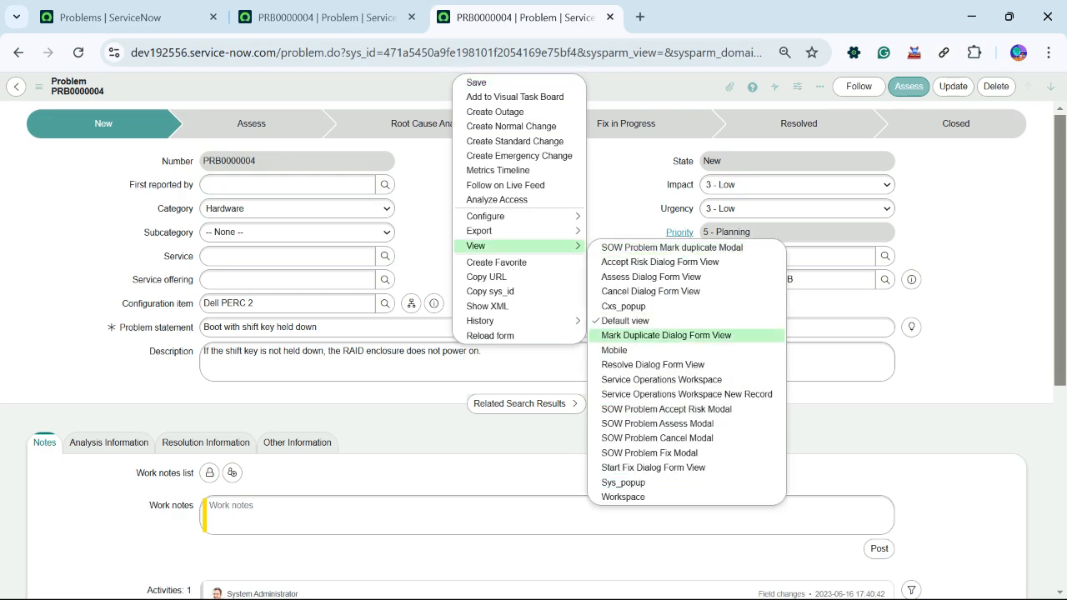
pyautogui.moveTo(534, 231)
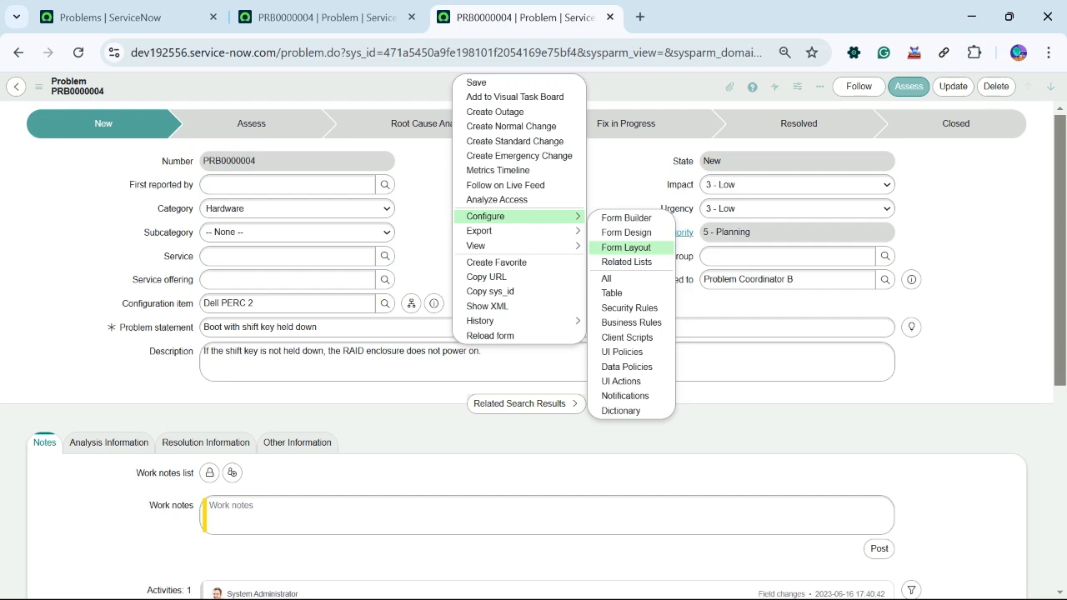
pyautogui.click(108, 17)
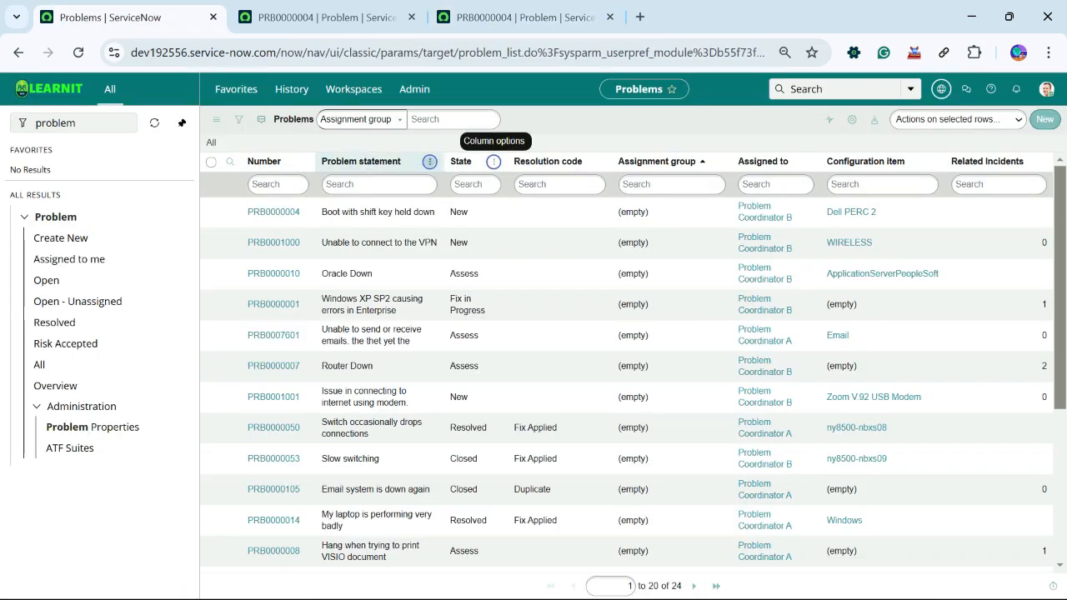
pyautogui.click(429, 161)
pyautogui.moveTo(458, 303)
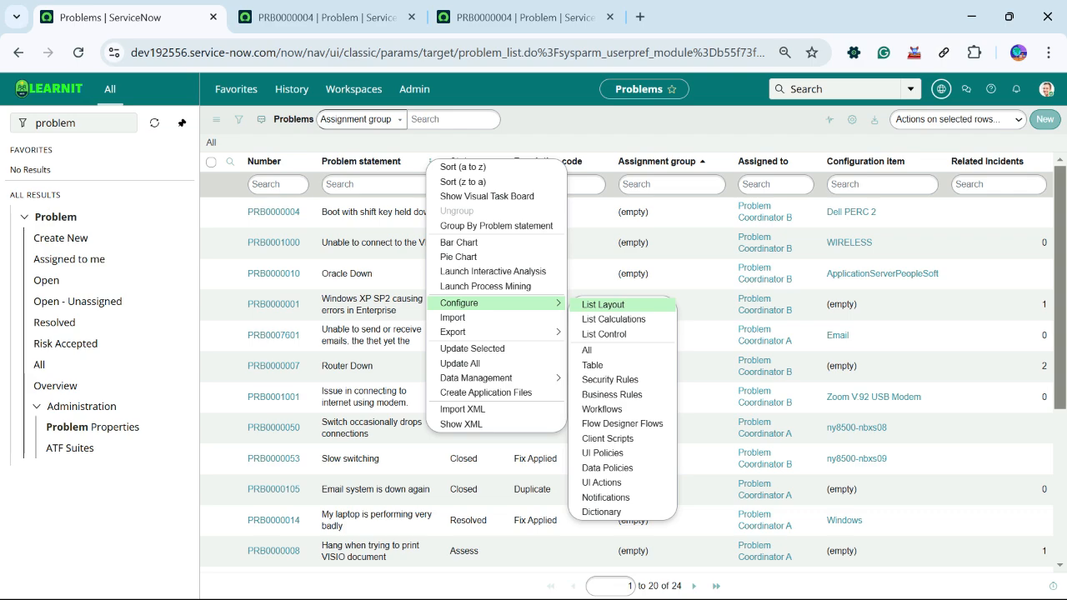
# Step: Open the form layout configuration for the problem form in the duplicated tab and check the available view names
pyautogui.click(525, 17)
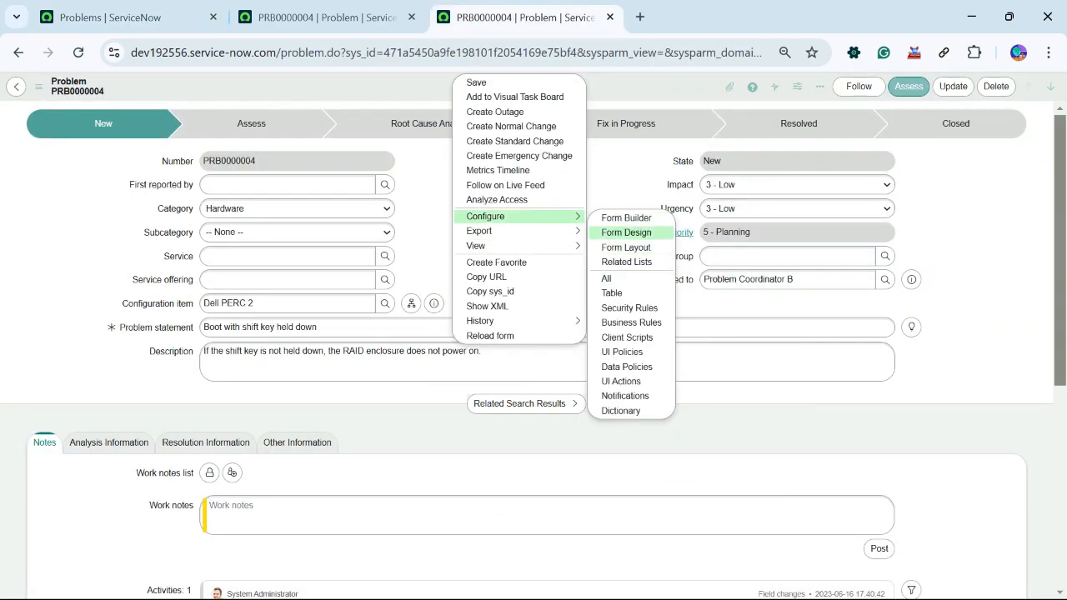
pyautogui.click(626, 248)
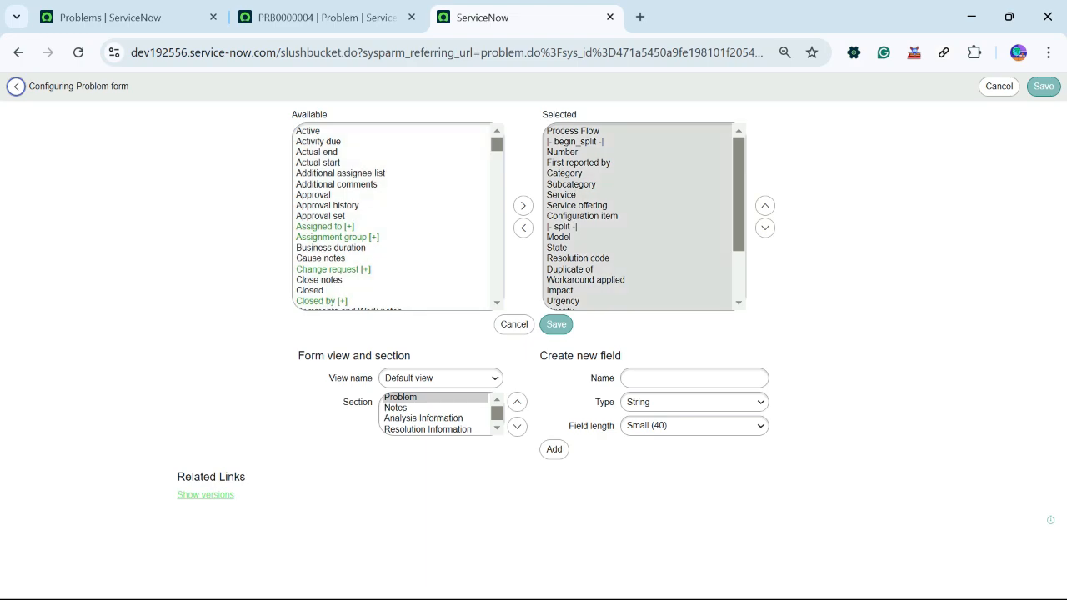
pyautogui.click(441, 378)
pyautogui.click(440, 379)
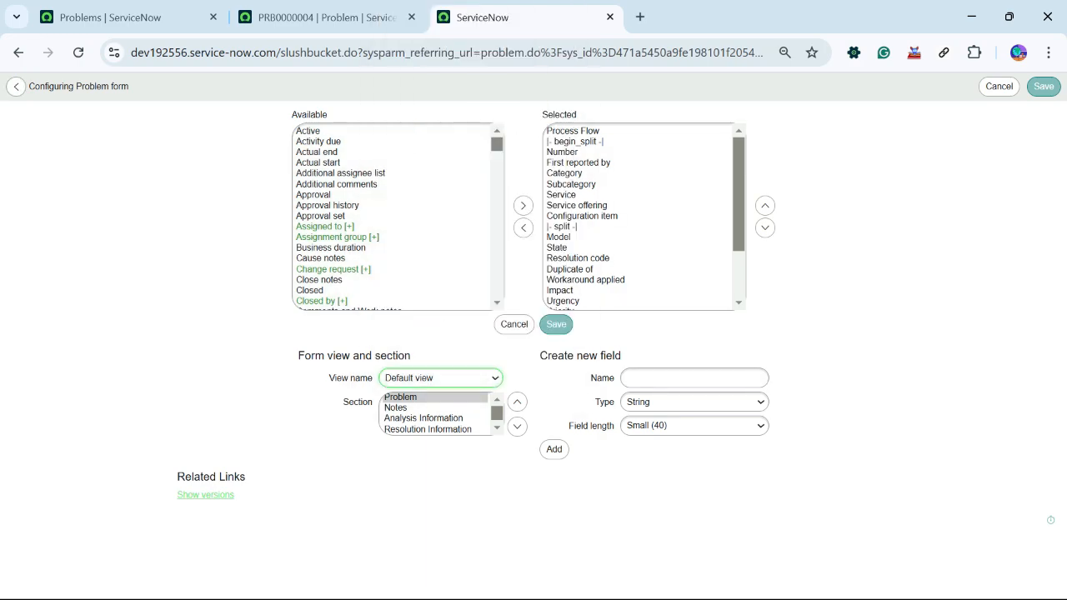
# Step: Create a new view named LearnIT View for the problem form and check that it is the selected view
pyautogui.click(441, 378)
pyautogui.press('Down')
pyautogui.press('Down')
pyautogui.press('Down')
pyautogui.press('Down')
pyautogui.press('Down')
pyautogui.press('Down')
pyautogui.press('Down')
pyautogui.press('Down')
pyautogui.press('Down')
pyautogui.press('Down')
pyautogui.press('Down')
pyautogui.press('Down')
pyautogui.press('Down')
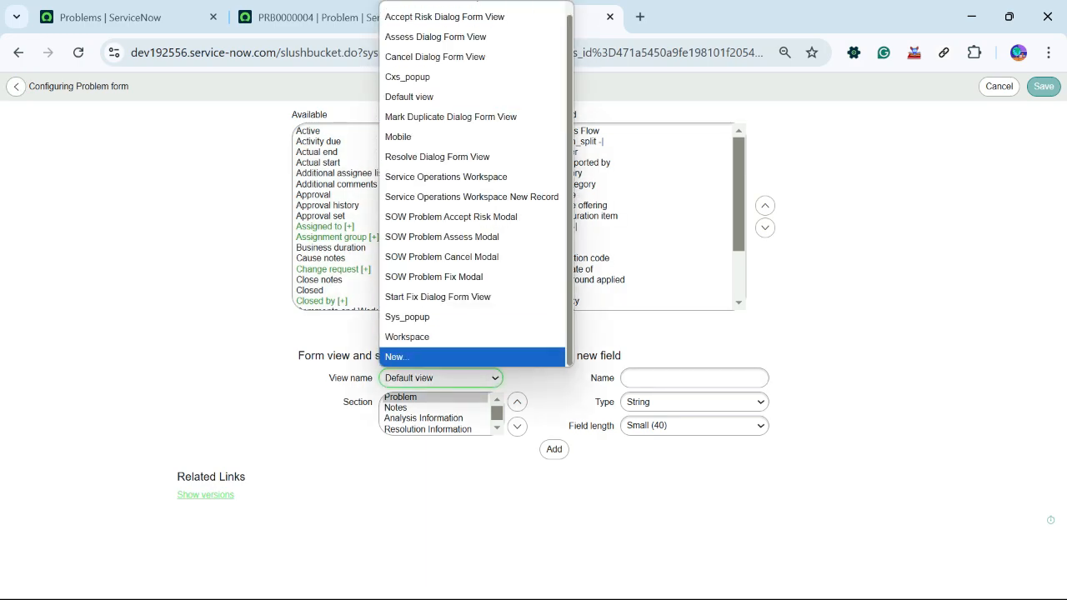
pyautogui.press('Return')
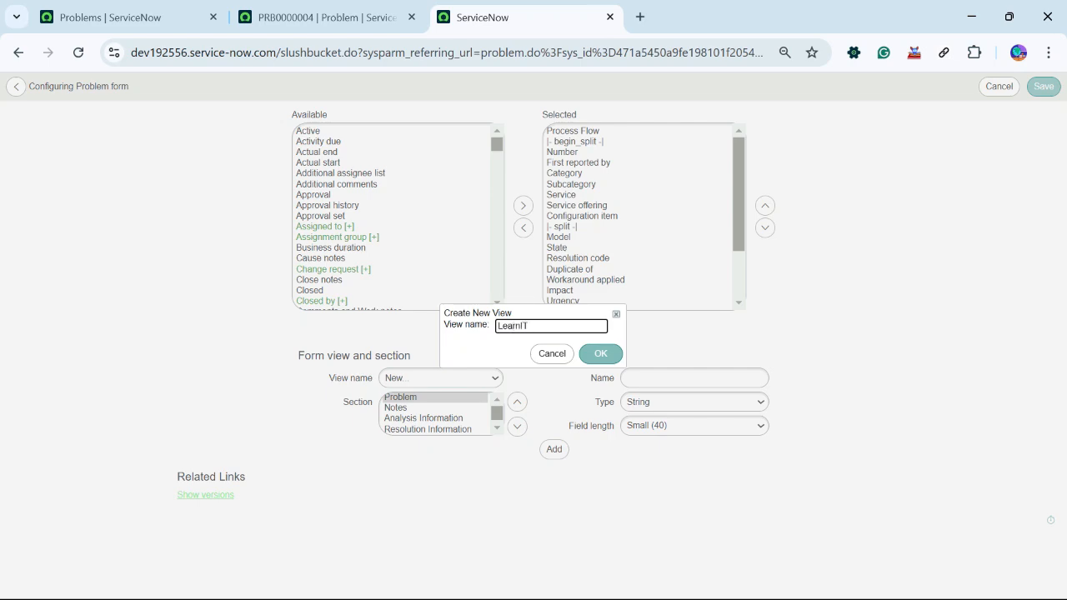
pyautogui.click(600, 354)
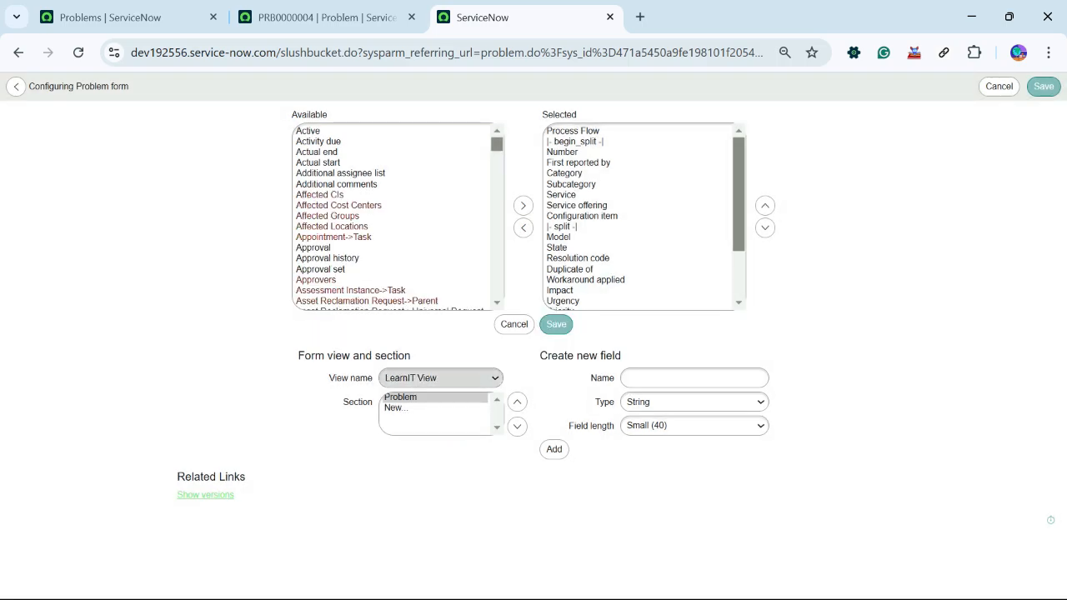
pyautogui.click(441, 378)
pyautogui.click(440, 379)
pyautogui.click(441, 379)
pyautogui.click(441, 378)
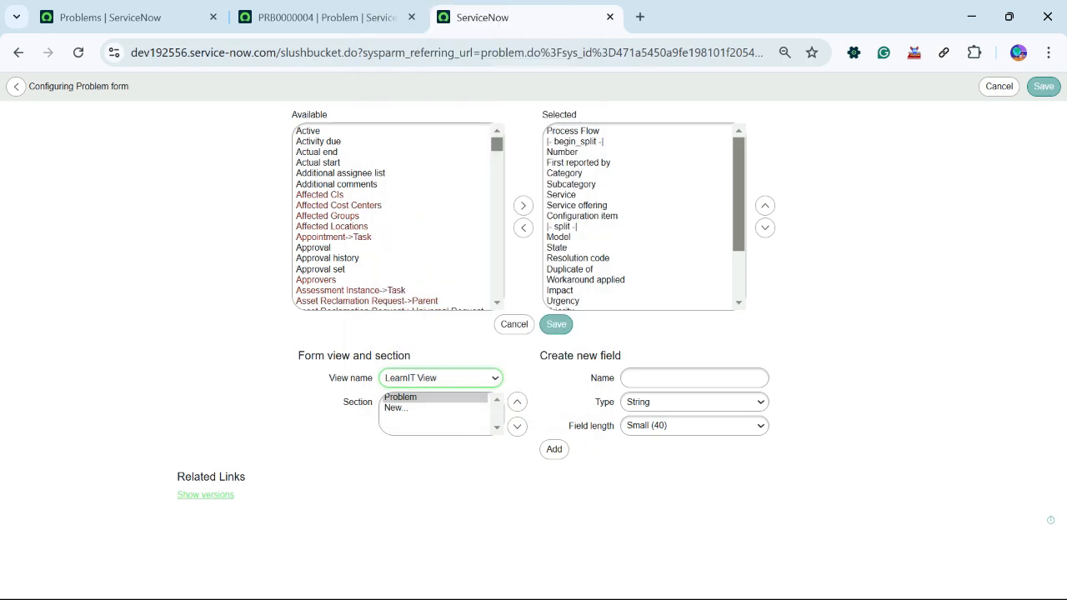
# Step: Remove Contextual Search Results, Model, Service, Service offering and Configuration item from the selected fields of LearnIT View
pyautogui.scroll(-2, 642, 217)
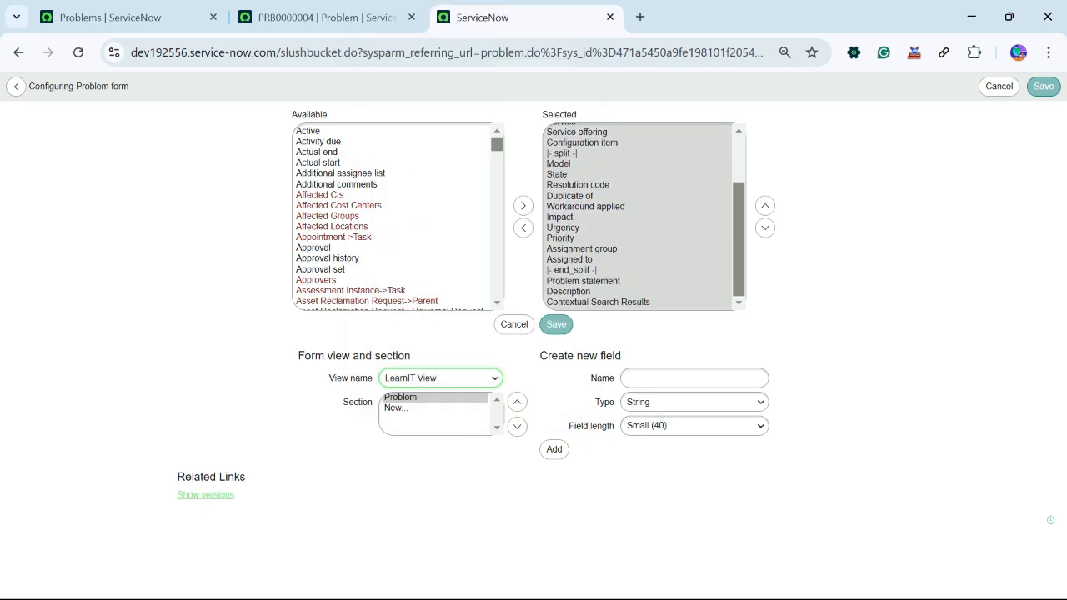
pyautogui.moveTo(597, 303)
pyautogui.mouseDown()
pyautogui.moveTo(596, 282)
pyautogui.moveTo(598, 302)
pyautogui.mouseUp()
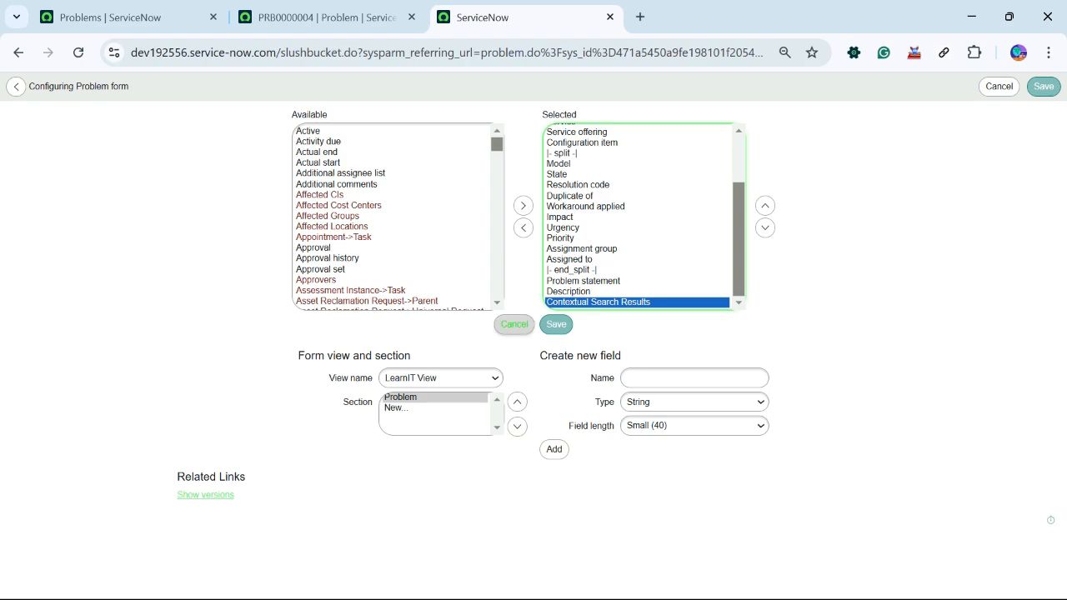
pyautogui.click(523, 227)
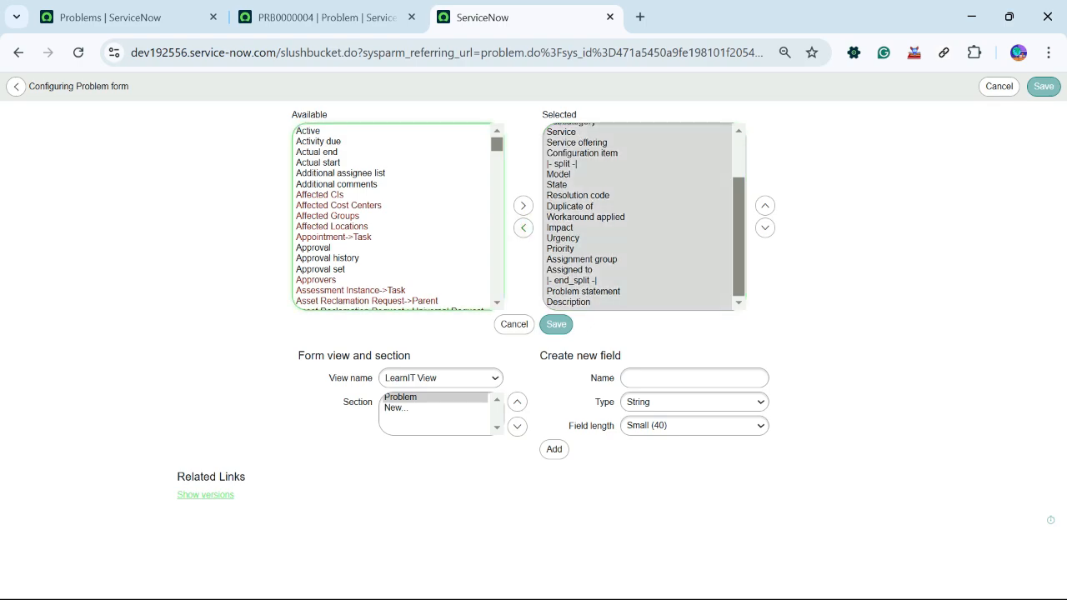
pyautogui.click(576, 174)
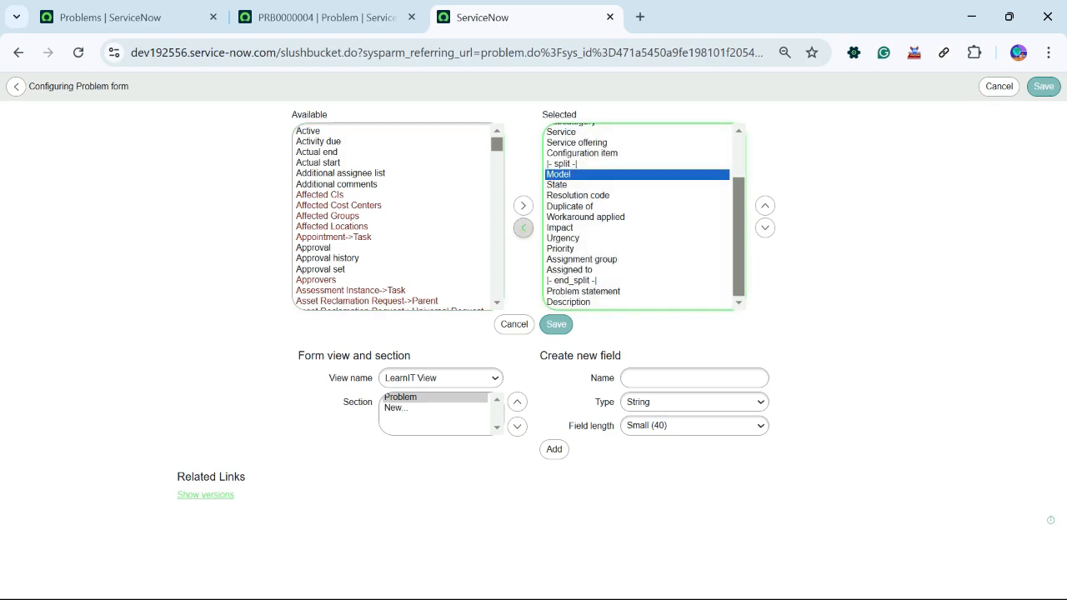
pyautogui.click(522, 227)
pyautogui.moveTo(576, 143); pyautogui.dragTo(576, 164)
pyautogui.click(523, 227)
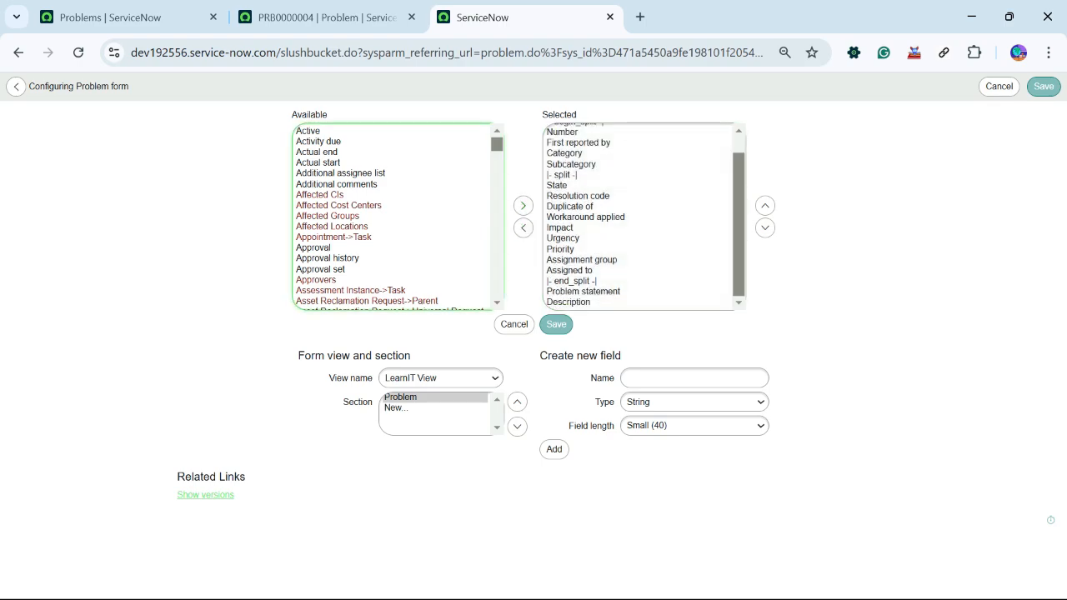
# Step: Remove Duplicate of and Workaround applied from the fields of LearnIT View and save the form layout
pyautogui.click(556, 324)
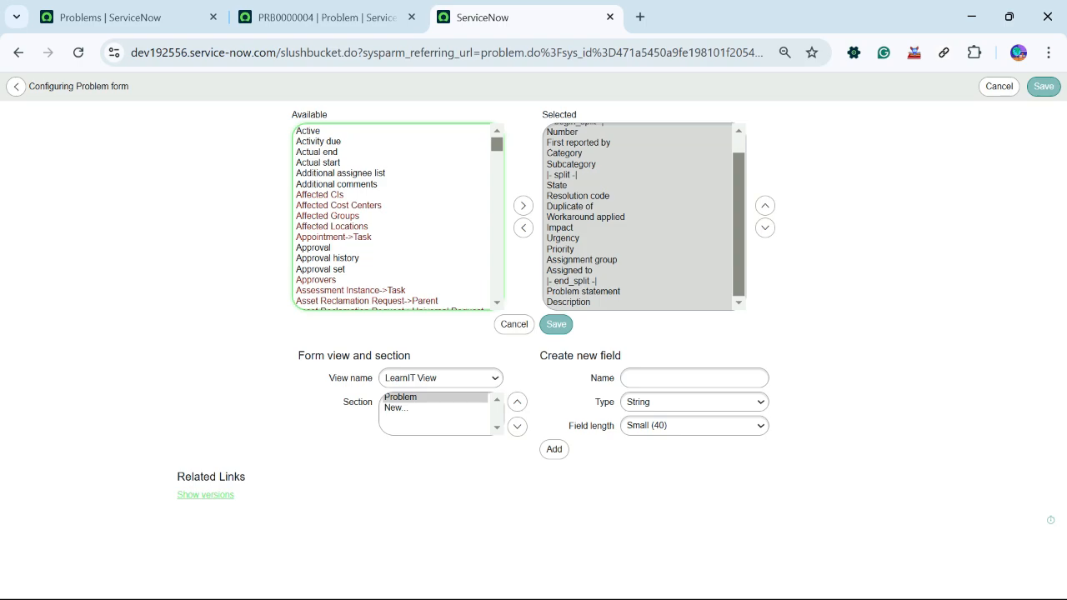
pyautogui.moveTo(584, 206); pyautogui.dragTo(583, 217)
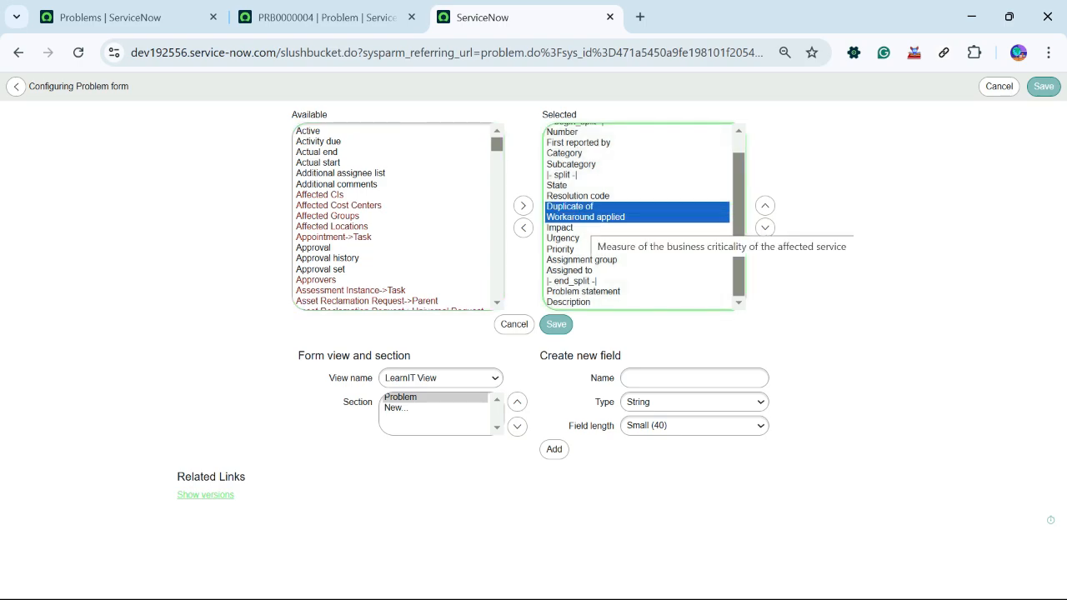
pyautogui.click(523, 228)
pyautogui.click(556, 324)
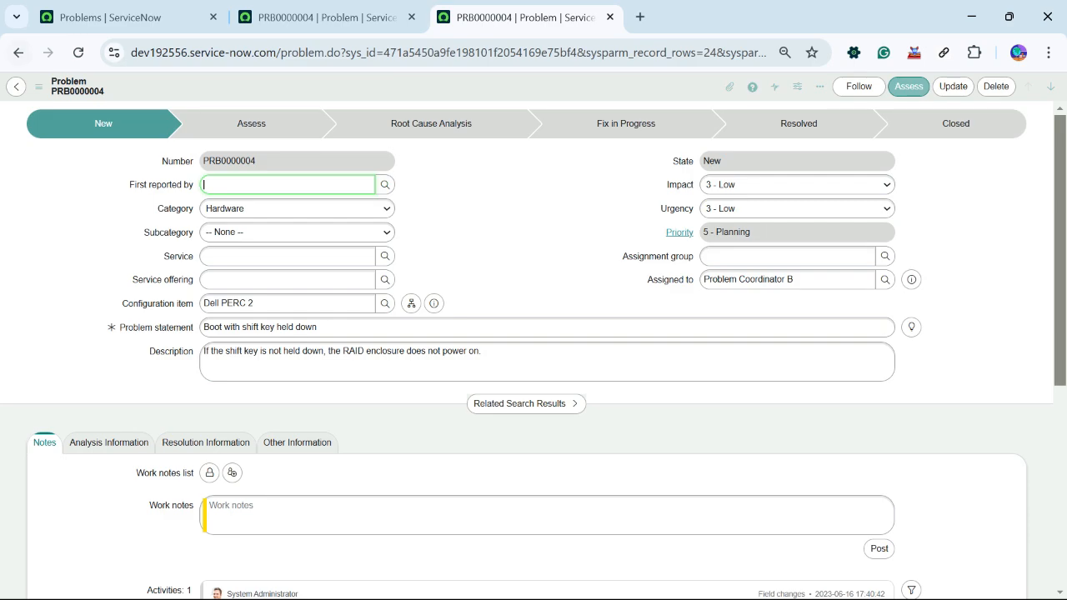
# Step: Switch the PRB0000004 problem form to LearnIT View
pyautogui.click(40, 87)
pyautogui.moveTo(109, 261)
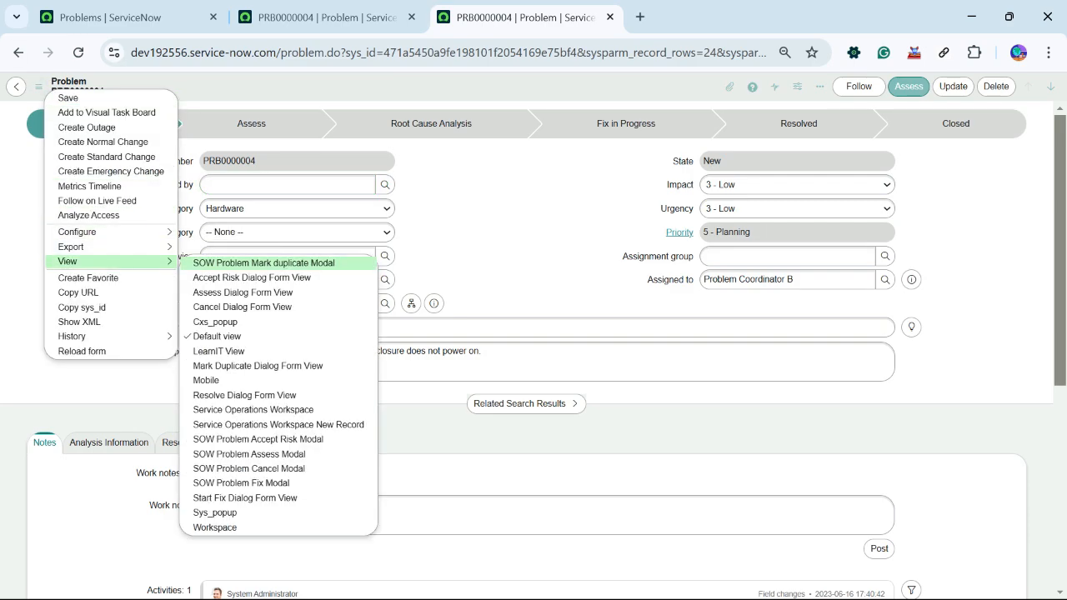
pyautogui.click(78, 292)
pyautogui.click(39, 87)
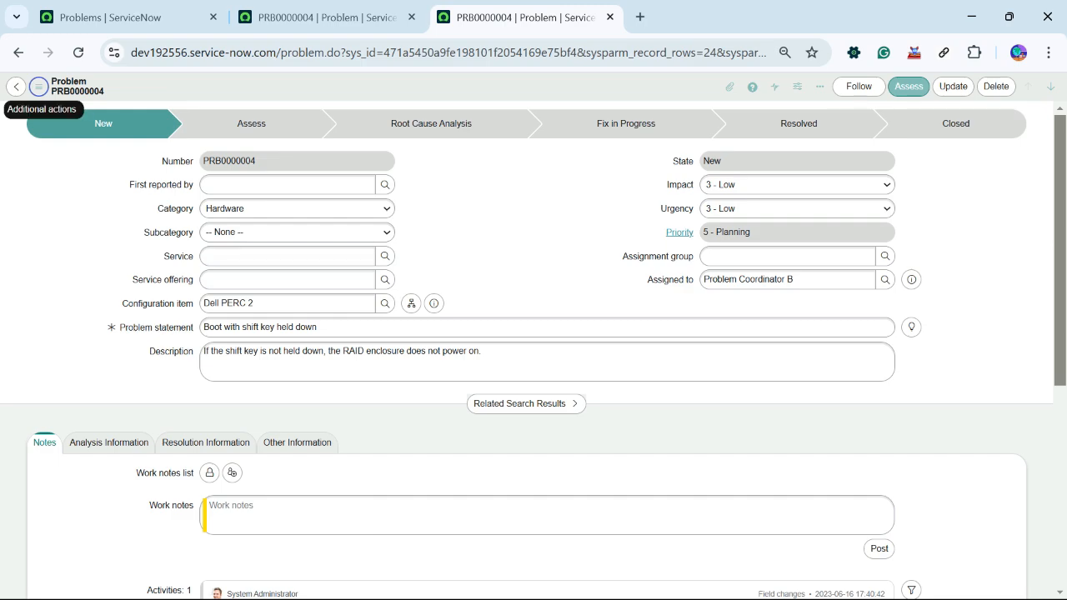
pyautogui.click(39, 87)
pyautogui.moveTo(67, 262)
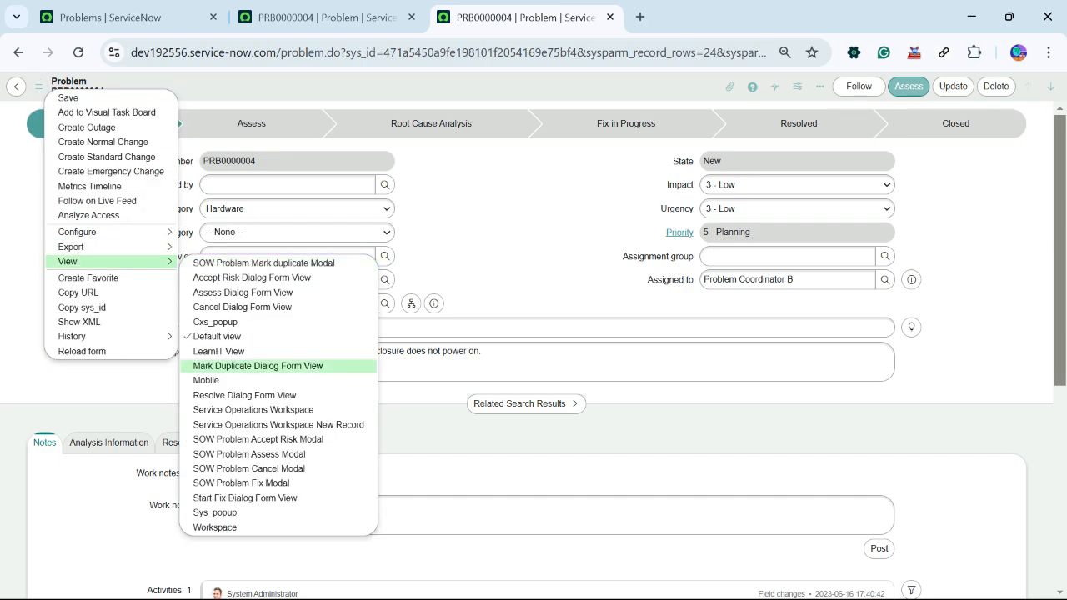
pyautogui.click(219, 351)
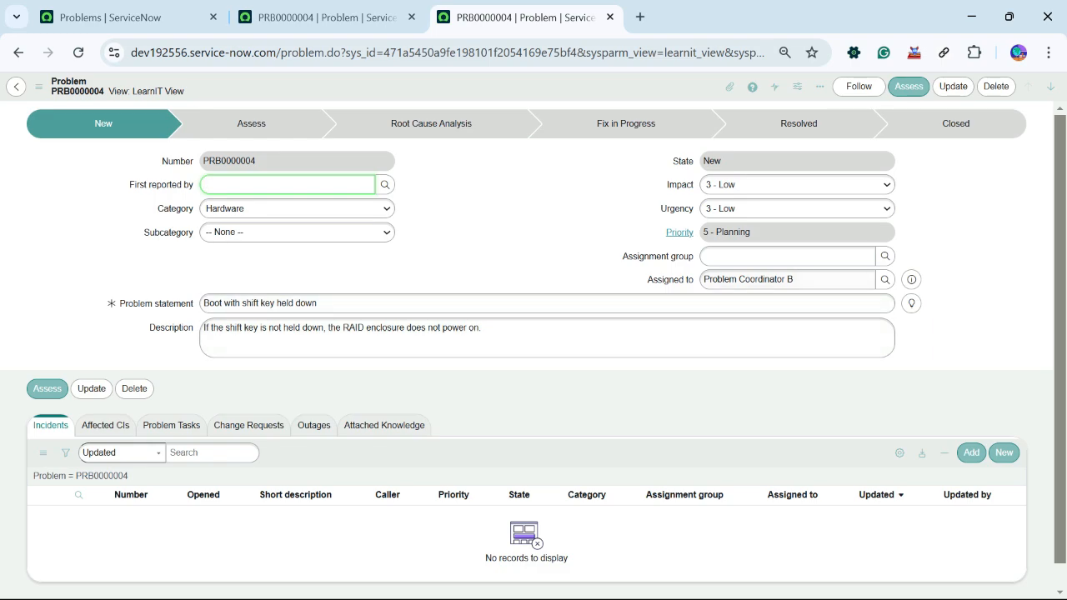
# Step: Examine the original PRB0000004 form in Default view and the views offered for the Problems list
pyautogui.click(333, 18)
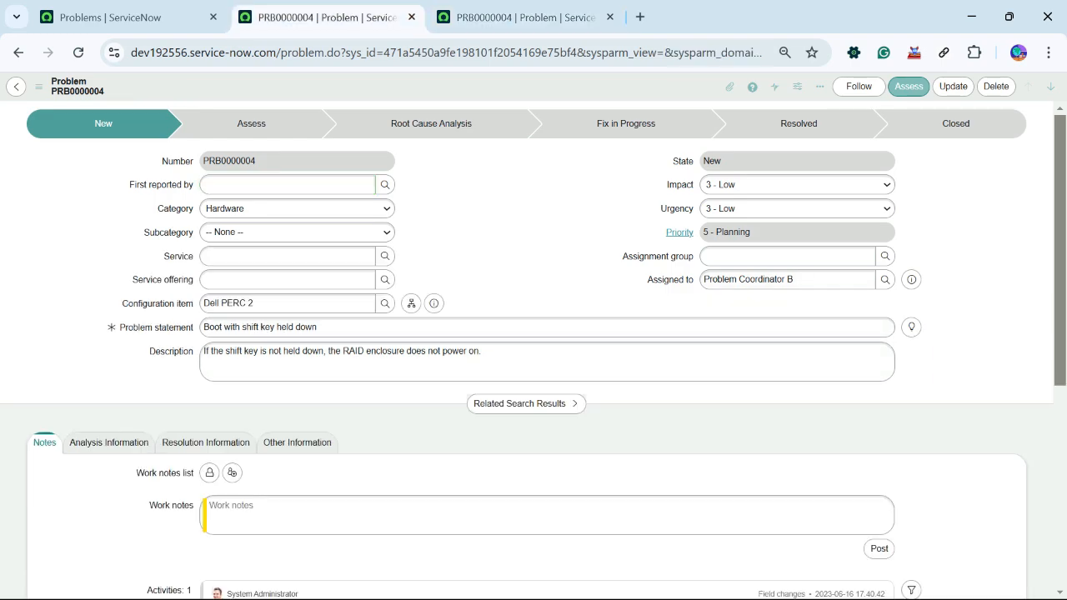
pyautogui.click(108, 17)
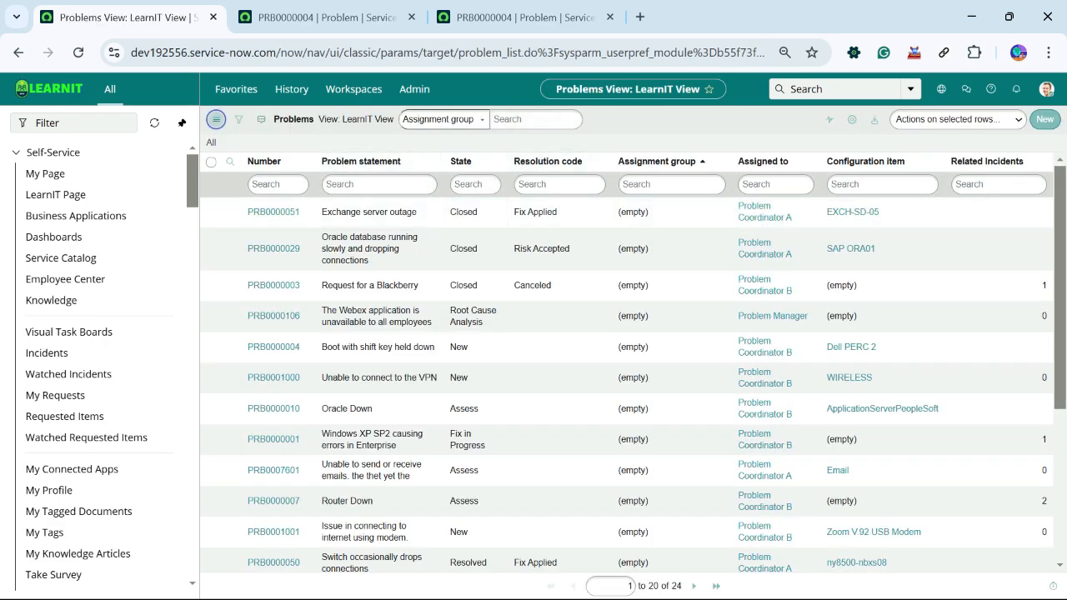
pyautogui.click(215, 119)
pyautogui.moveTo(250, 128)
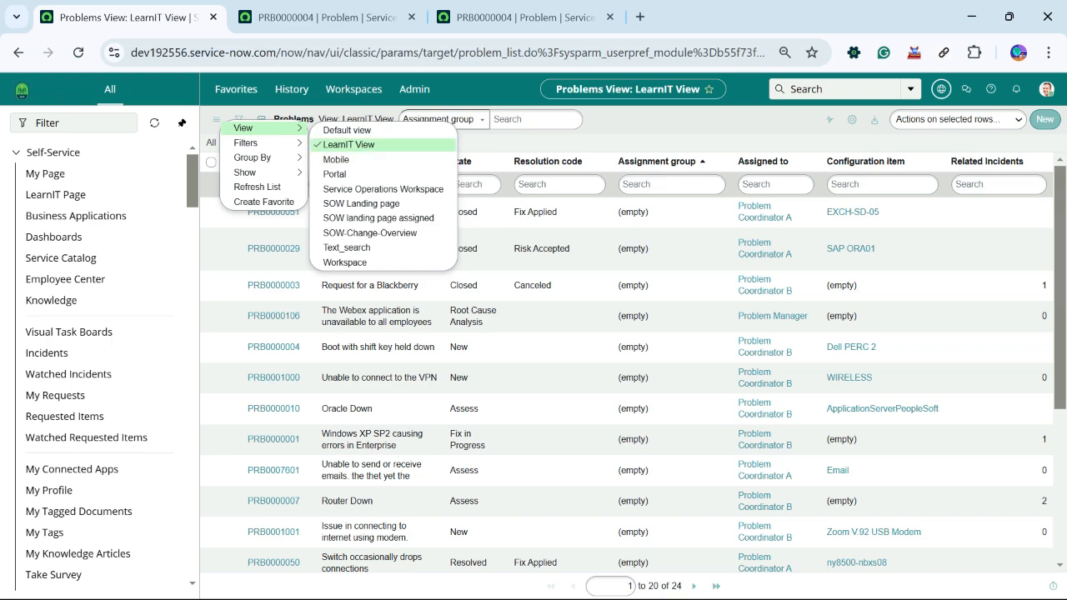
pyautogui.click(216, 119)
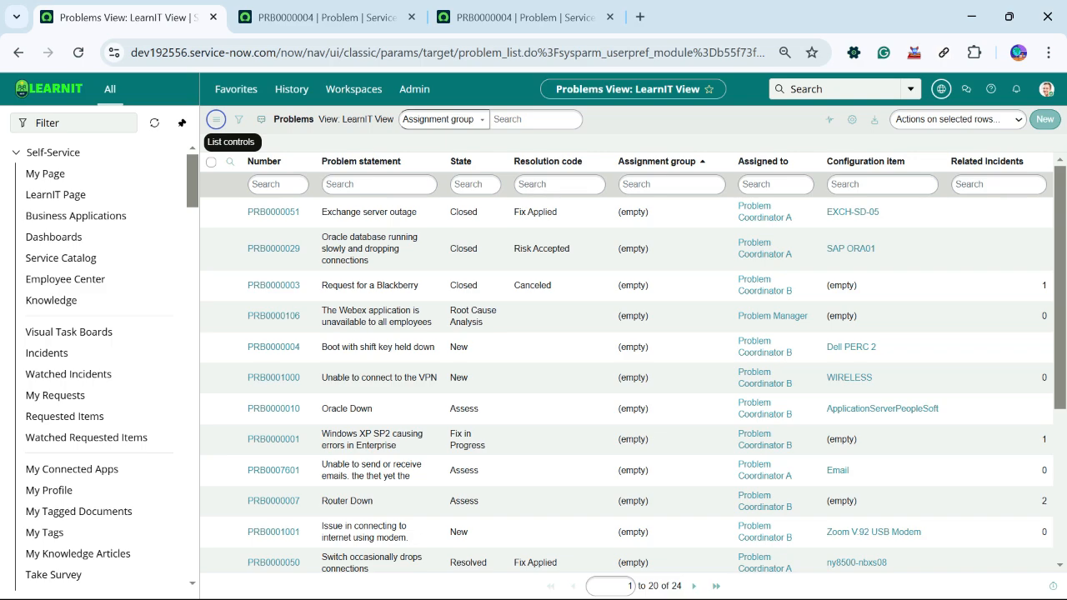
# Step: Compare the Default view and LearnIT View versions of the PRB0000004 form across the open tabs
pyautogui.click(325, 18)
pyautogui.click(125, 17)
pyautogui.click(523, 17)
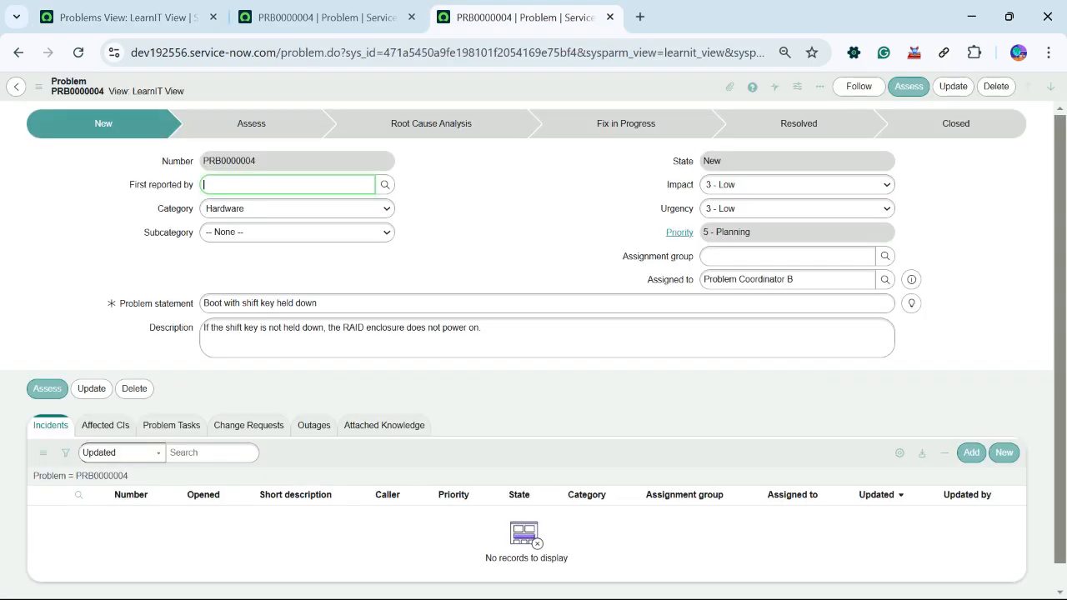
# Step: Search the application navigator for views and open the System UI Views list in a new browser tab
pyautogui.click(125, 18)
pyautogui.click(75, 123)
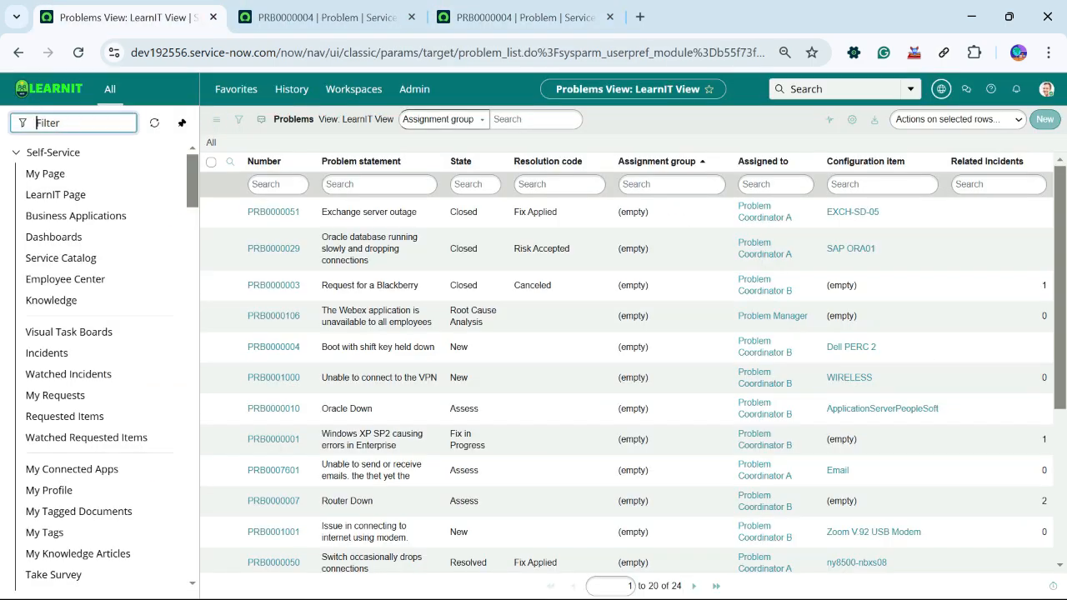
pyautogui.write('ui v')
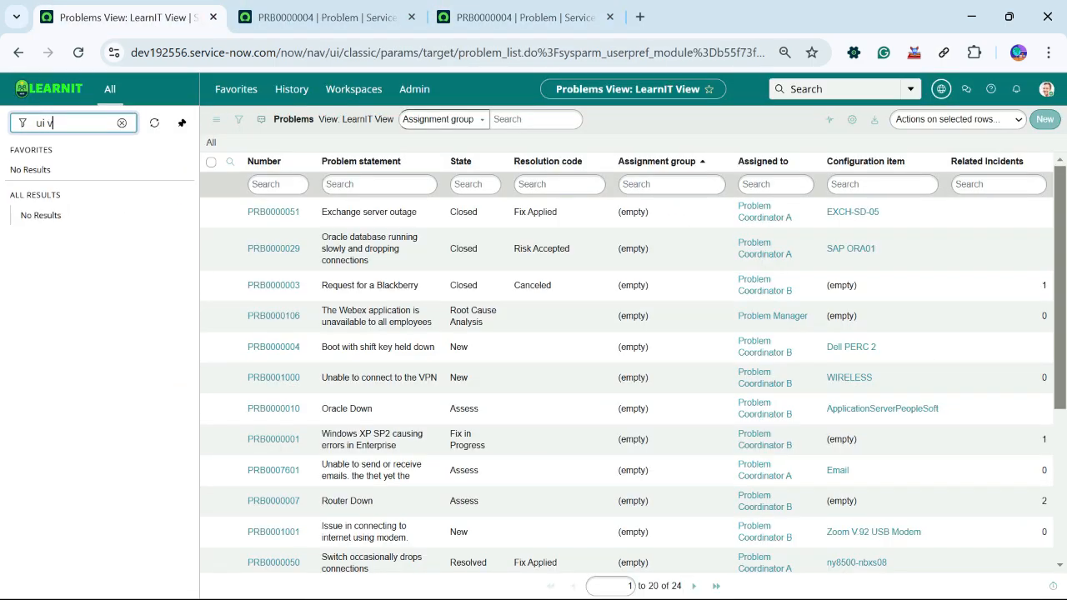
pyautogui.write('iews')
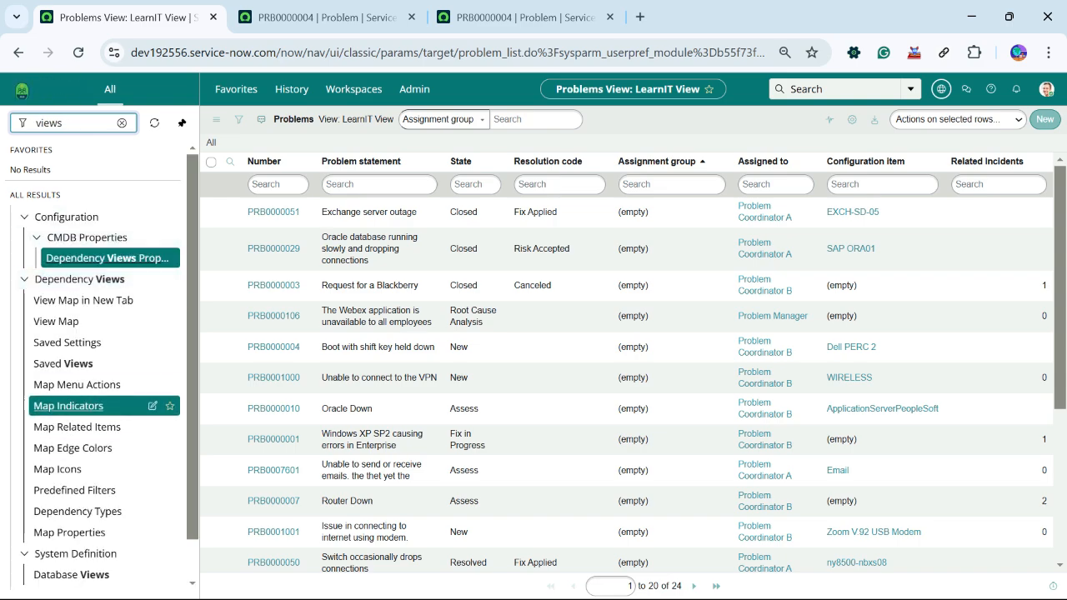
pyautogui.scroll(-1, 83, 406)
pyautogui.keyDown('ctrl'); pyautogui.click(47, 572); pyautogui.keyUp('ctrl')
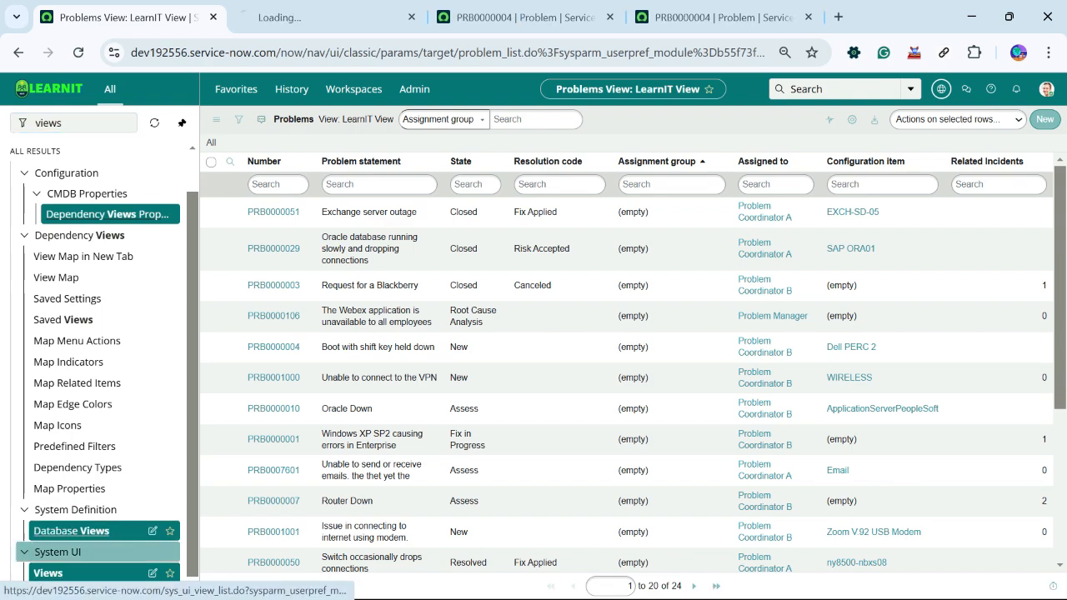
pyautogui.hotkey('ctrl', 'Tab')
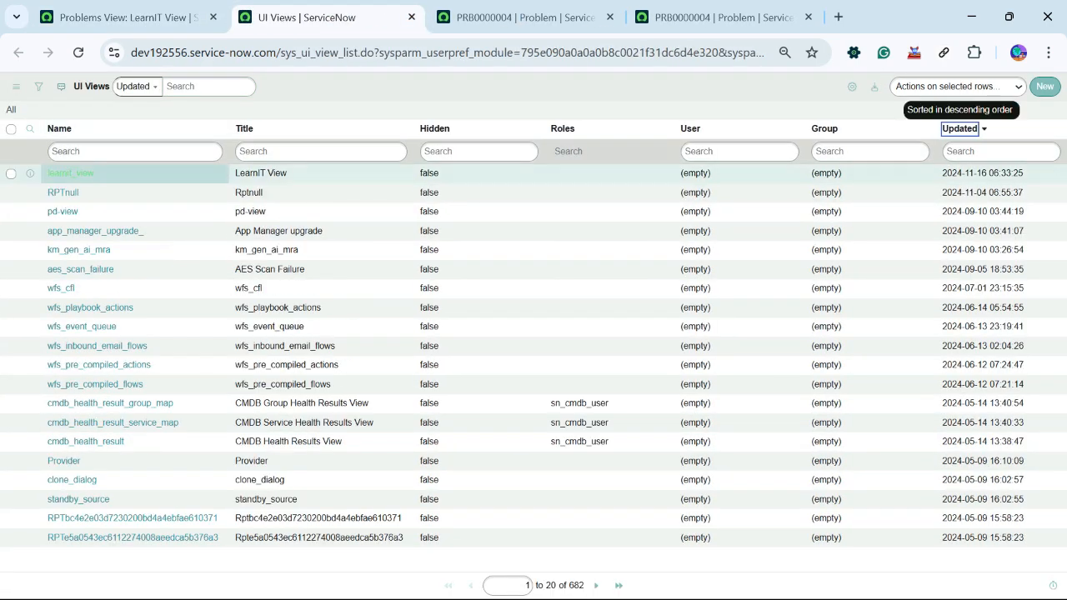
# Step: Open the learnit_view record, add the admin role to it and save the record
pyautogui.click(71, 173)
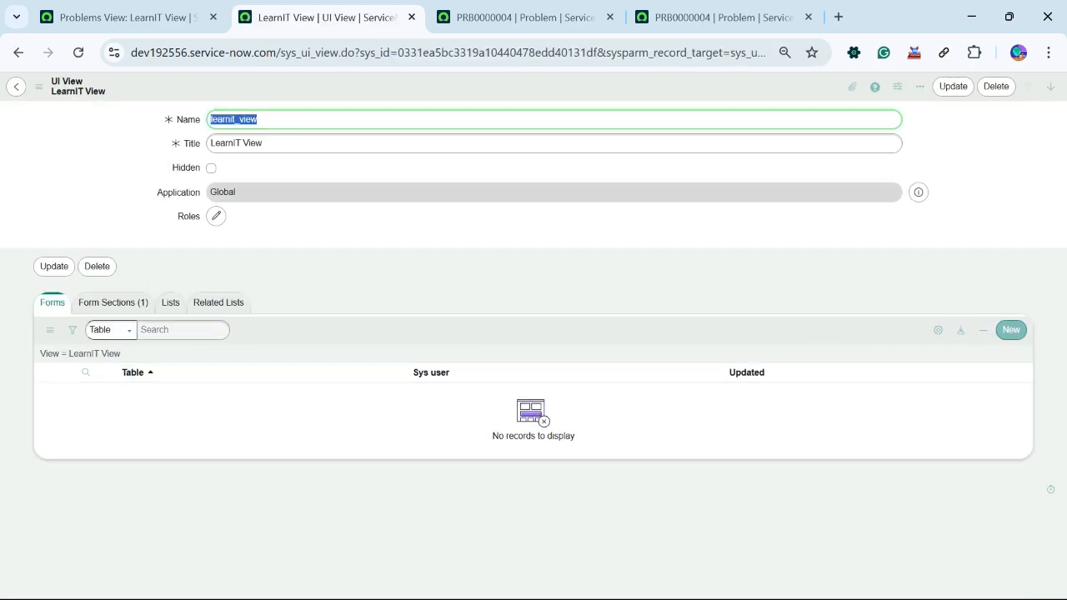
pyautogui.click(216, 216)
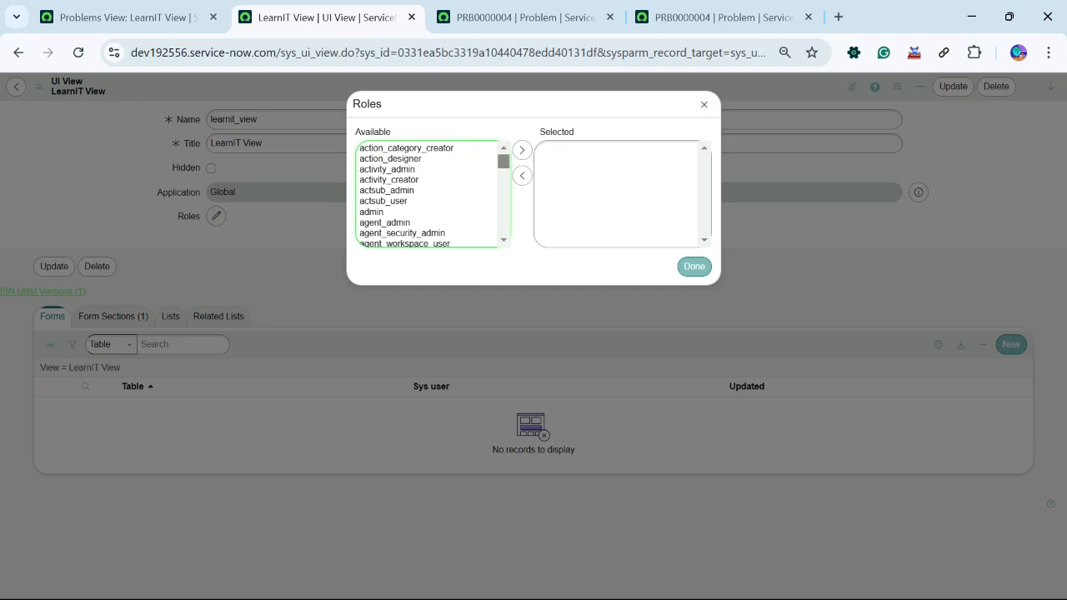
pyautogui.scroll(-1, 428, 195)
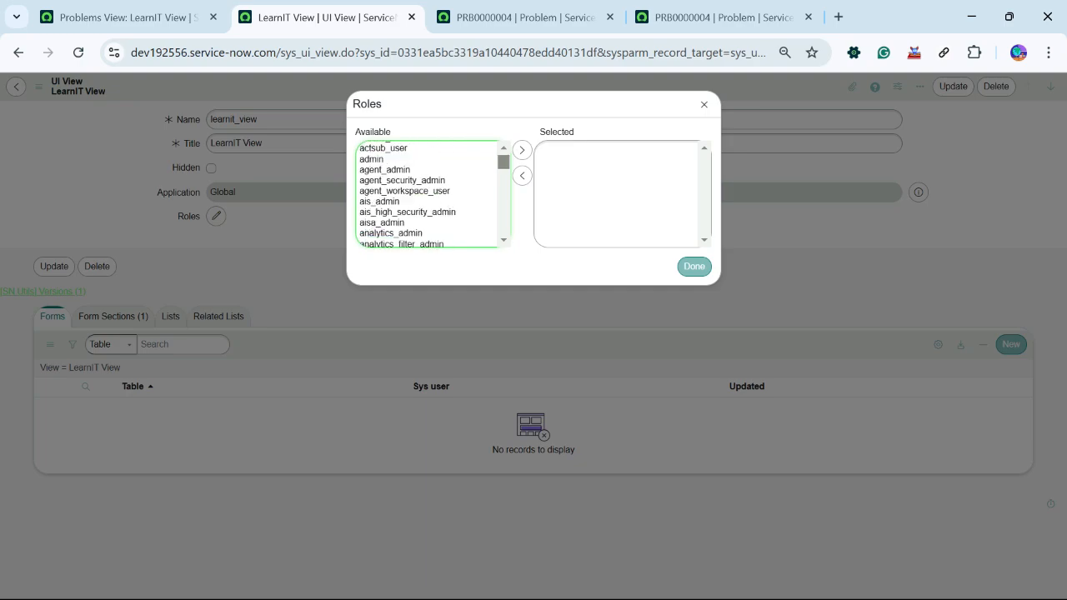
pyautogui.scroll(1, 427, 194)
pyautogui.doubleClick(371, 211)
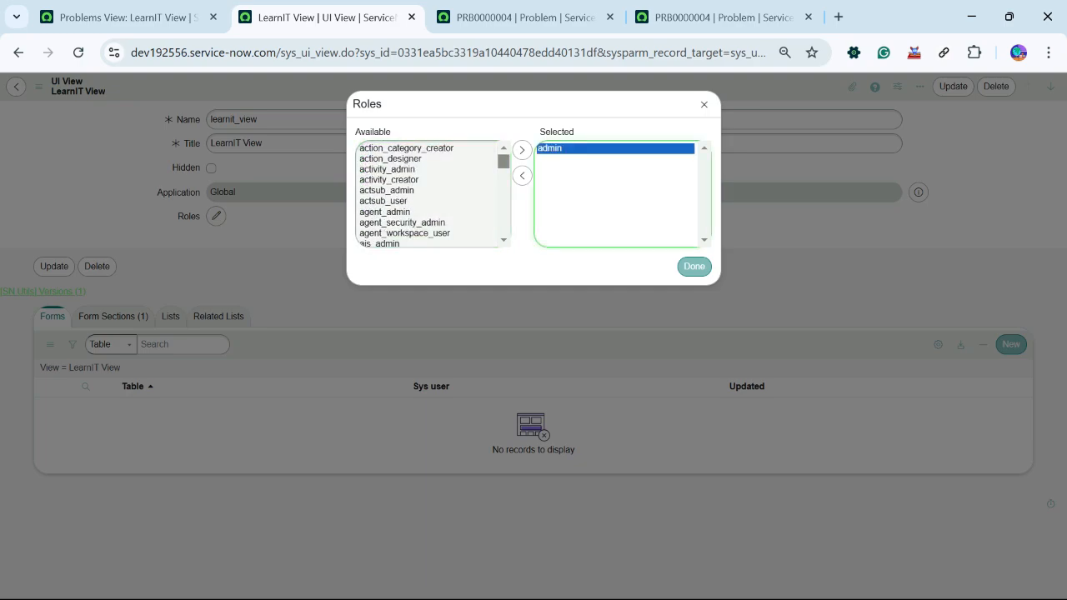
pyautogui.click(694, 266)
pyautogui.rightClick(422, 87)
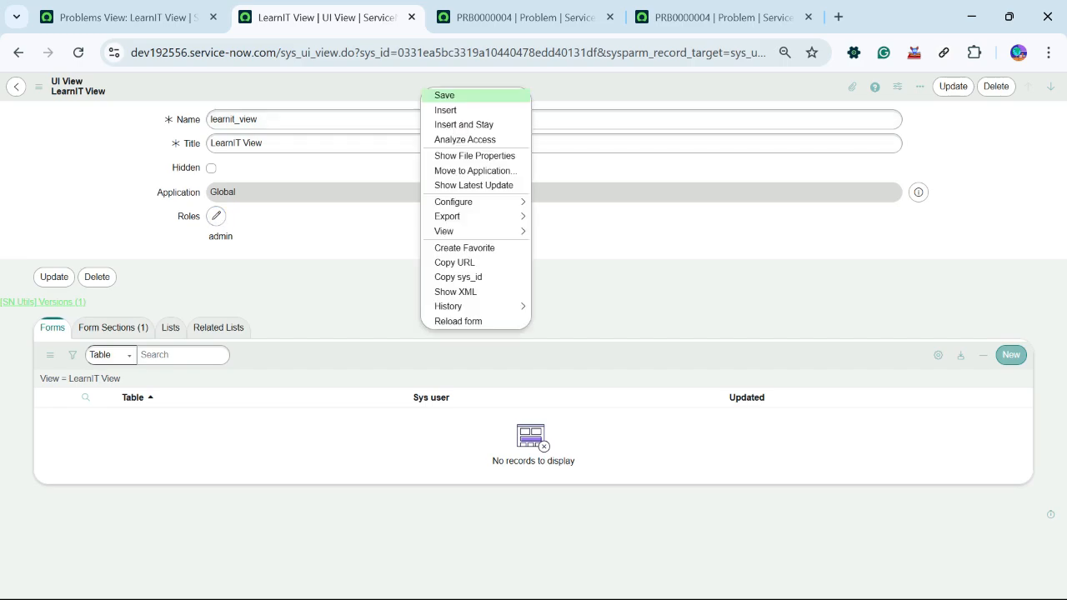
pyautogui.click(442, 94)
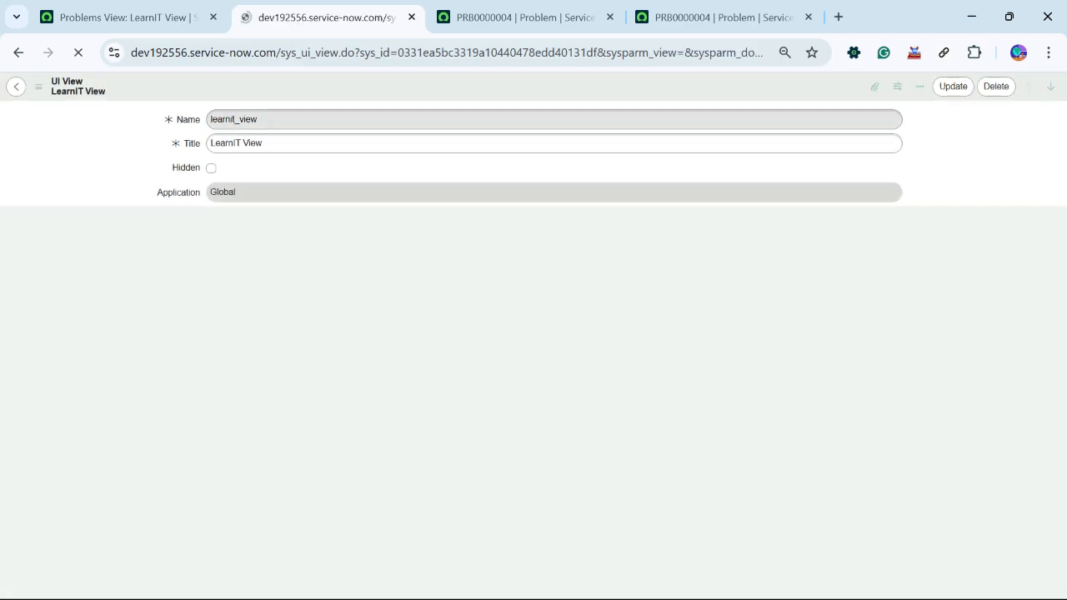
# Step: Open the Problem table's list in a new browser tab by entering problem.LIST in the application navigator filter
pyautogui.click(525, 17)
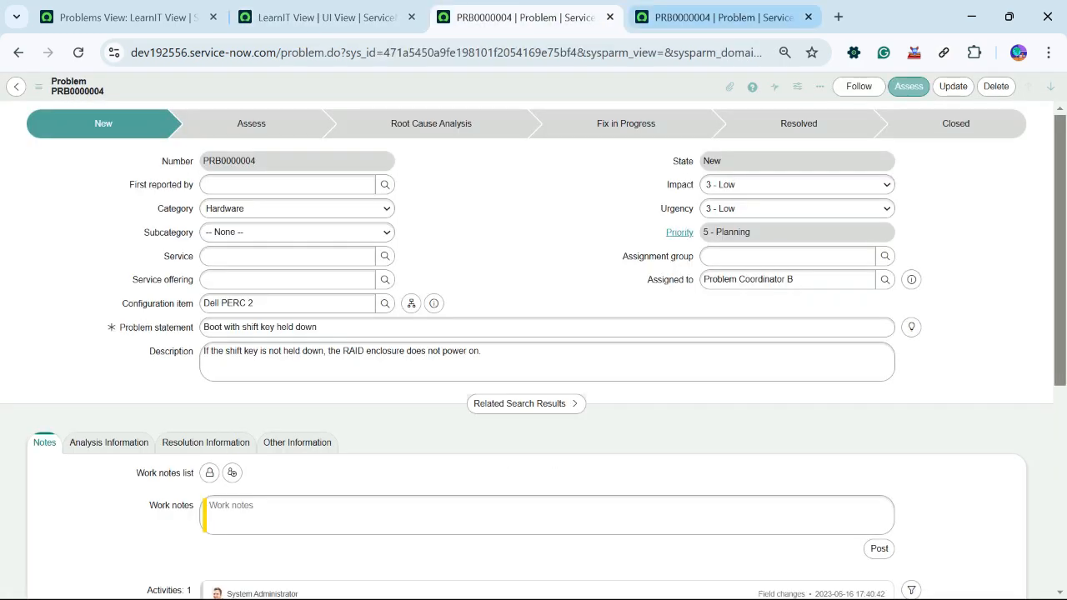
pyautogui.click(722, 17)
pyautogui.click(125, 17)
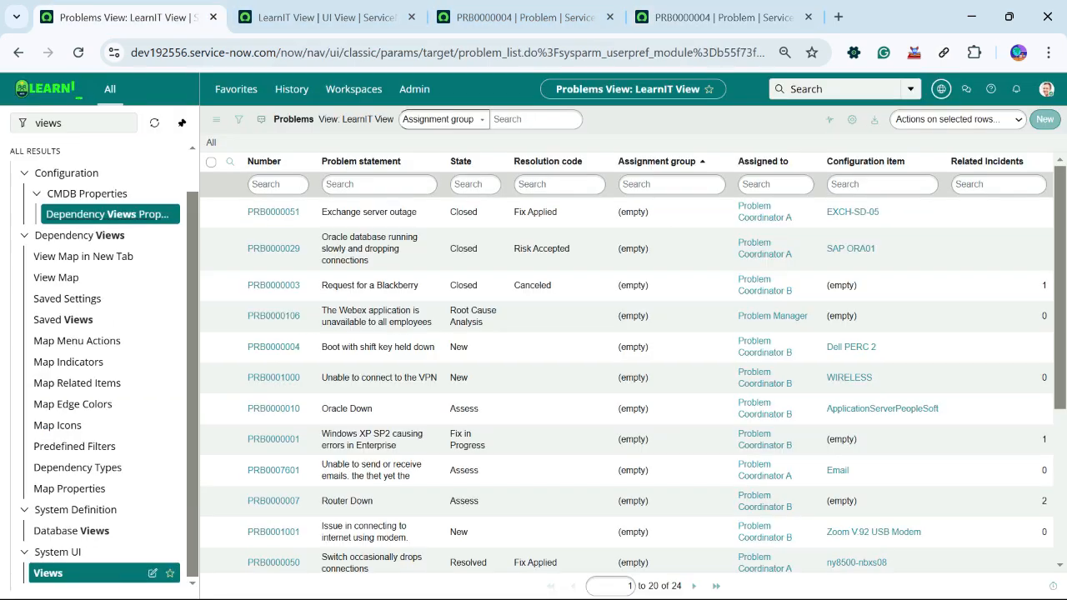
pyautogui.doubleClick(50, 124)
pyautogui.write('problem.LI')
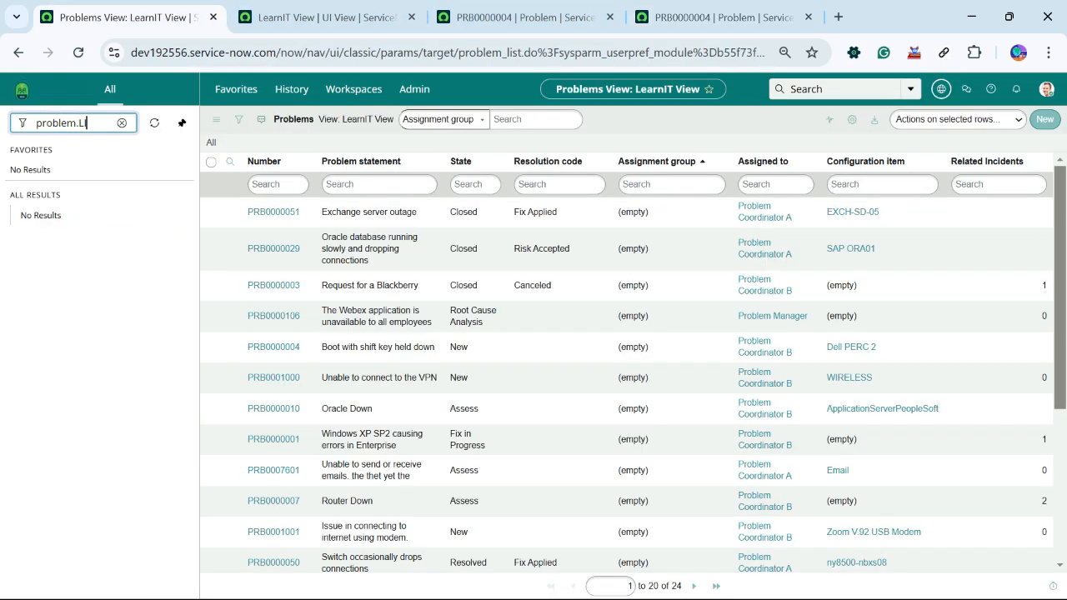
pyautogui.write('ST')
pyautogui.press('Return')
# Step: Close the LearnIT View record's browser tab and return to the main Problems list tab
pyautogui.moveTo(279, 16); pyautogui.dragTo(427, 17)
pyautogui.click(284, 17)
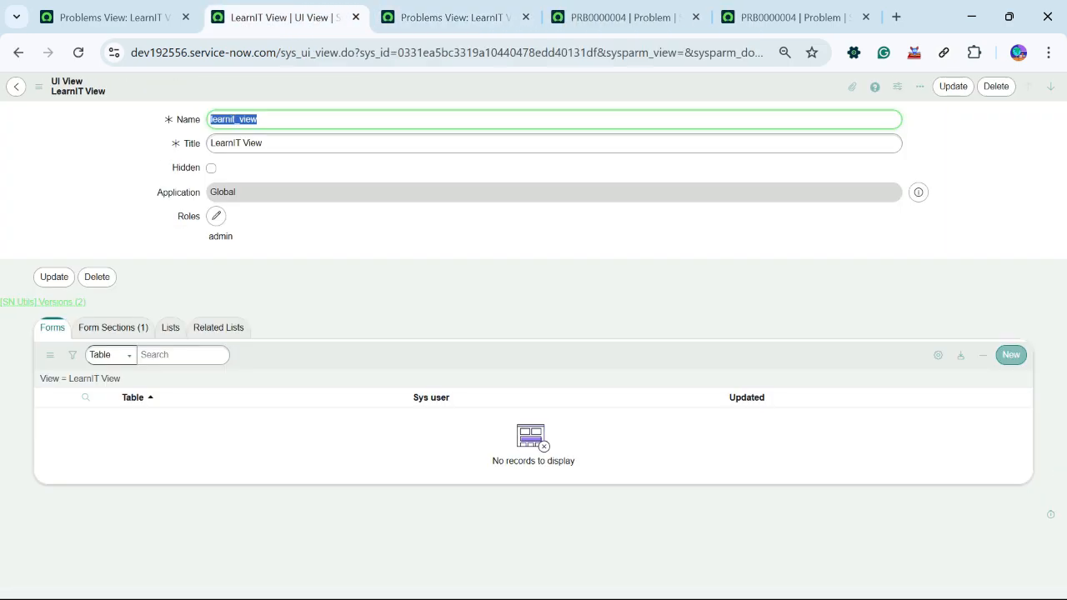
pyautogui.click(355, 16)
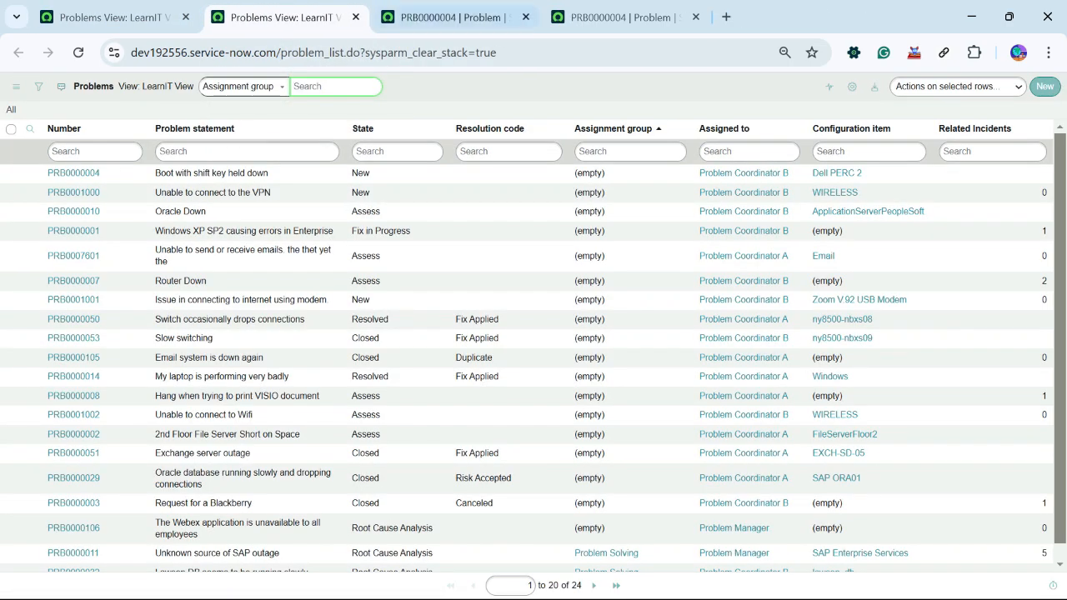
pyautogui.click(454, 17)
pyautogui.click(617, 17)
pyautogui.click(117, 17)
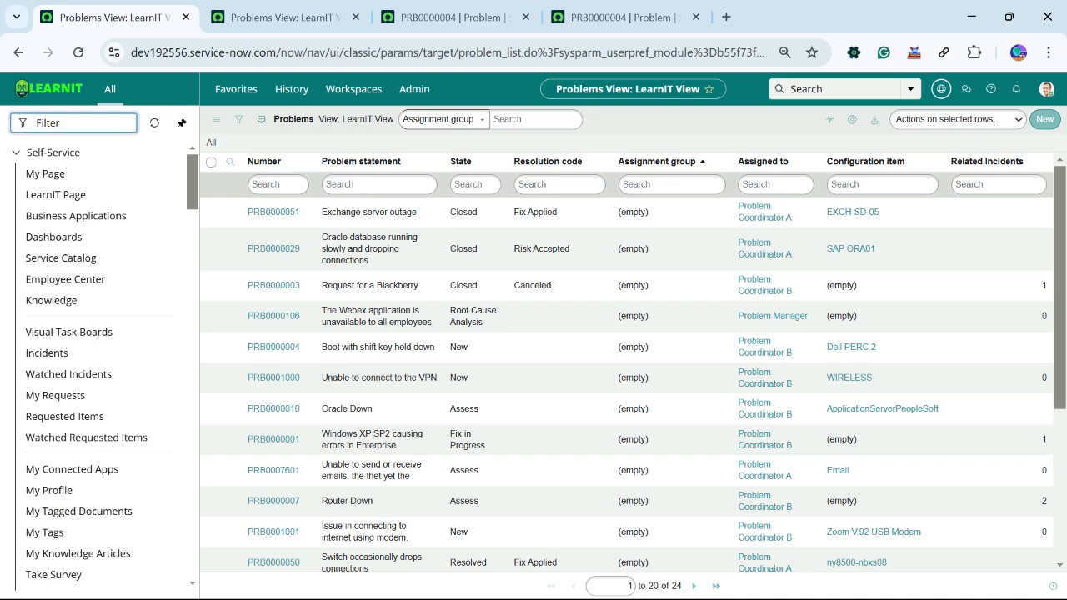
# Step: Impersonate a non-admin employee from the user menu of the System Administrator account
pyautogui.click(941, 89)
pyautogui.click(941, 88)
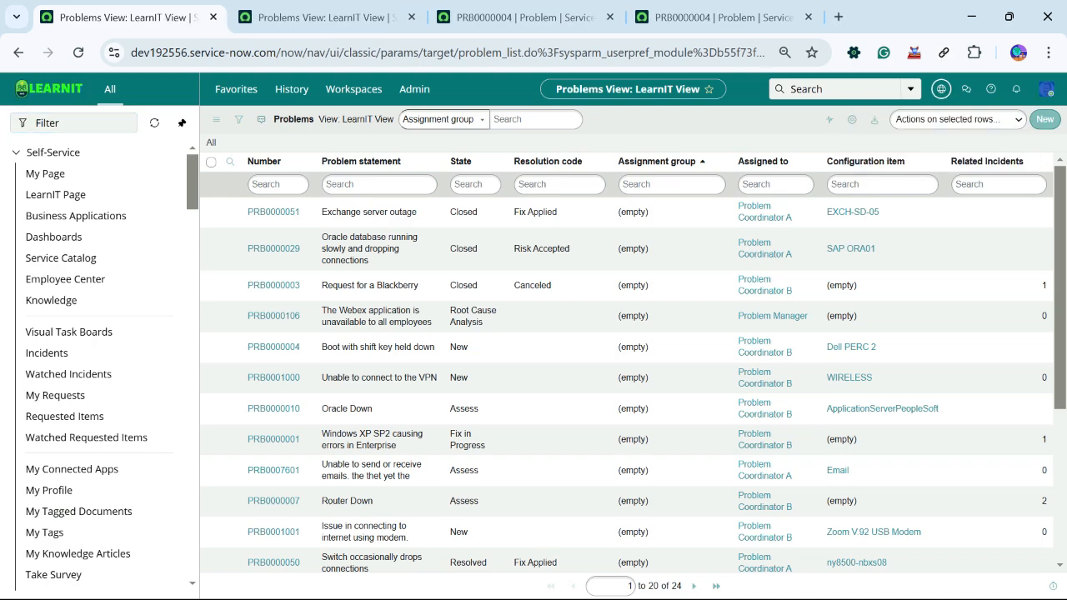
pyautogui.click(941, 89)
pyautogui.click(1045, 88)
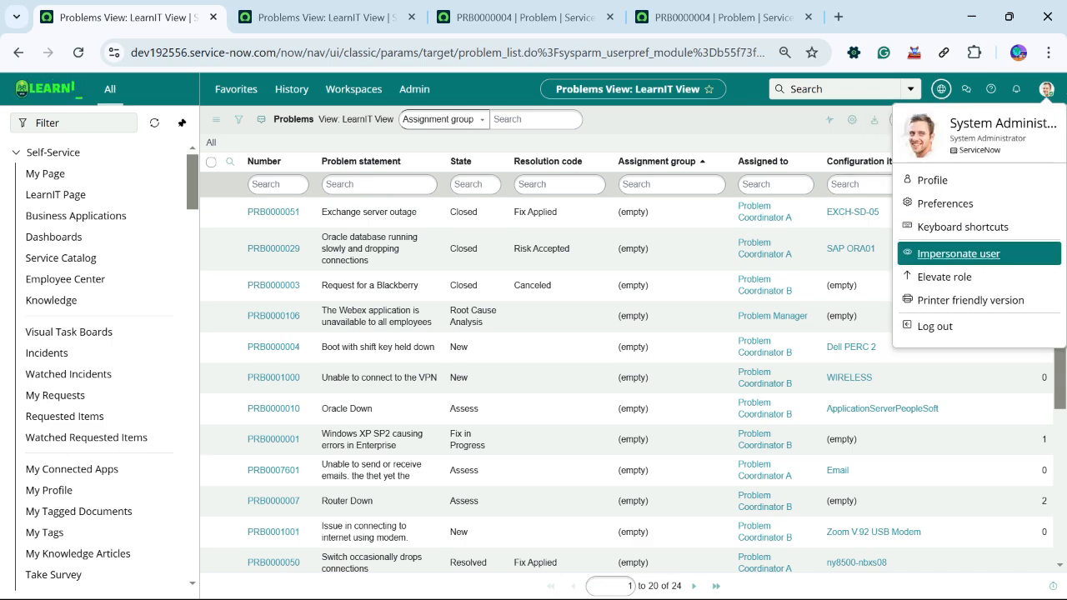
pyautogui.click(959, 254)
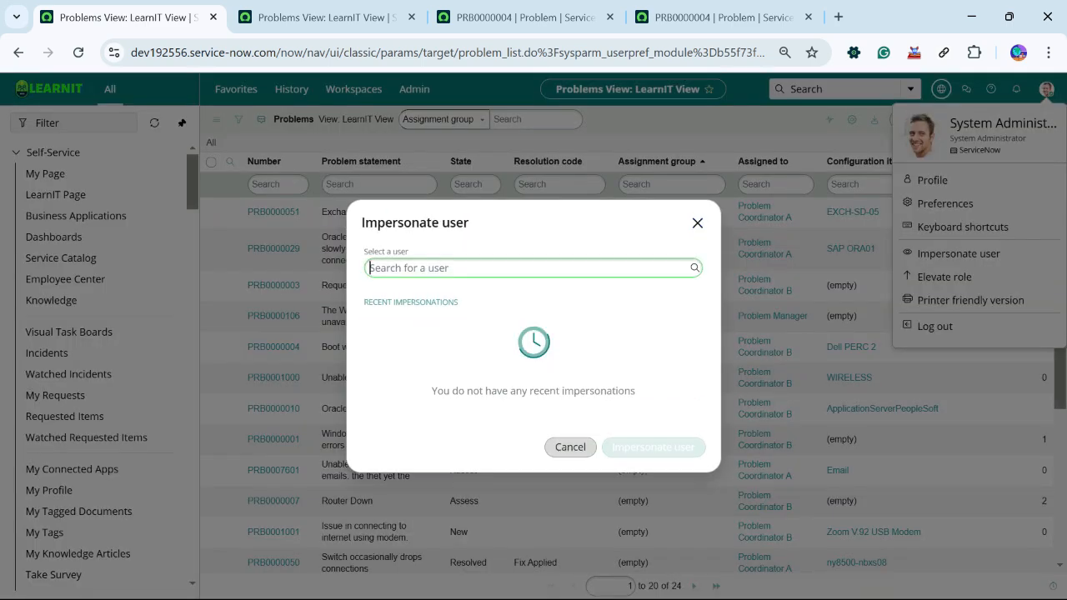
pyautogui.click(467, 360)
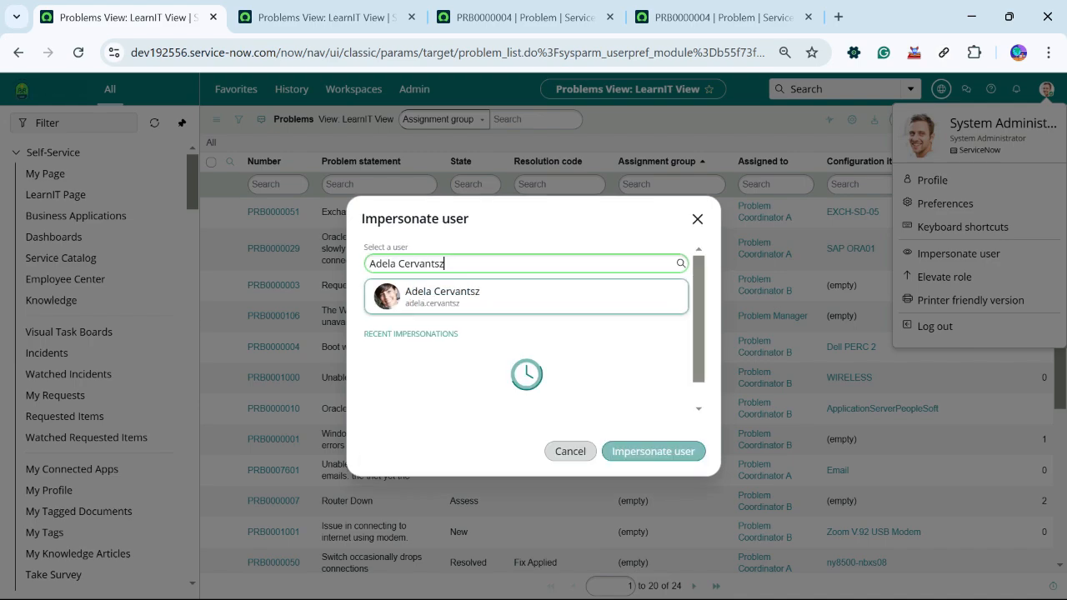
pyautogui.click(653, 451)
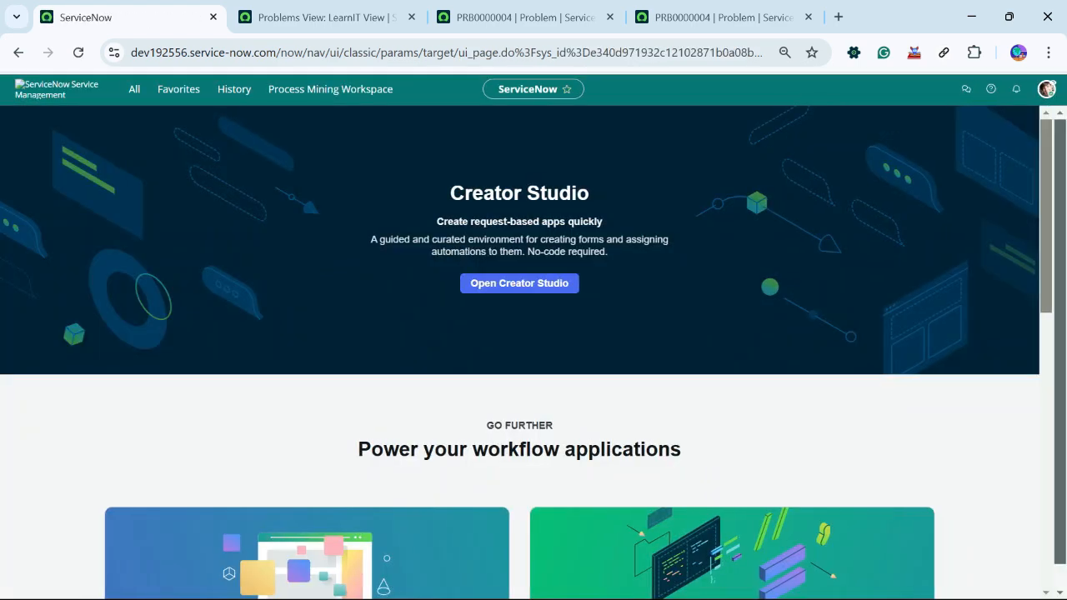
# Step: Dismiss the introductory tour, reload the Problems list as the impersonated employee and check which options its list menu offers
pyautogui.click(325, 17)
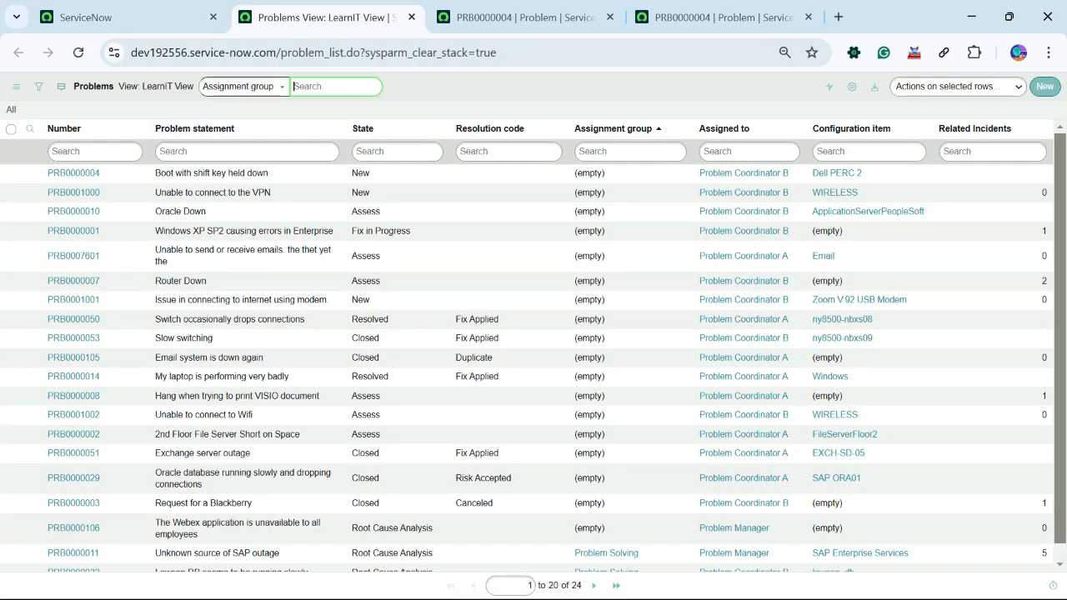
pyautogui.click(125, 17)
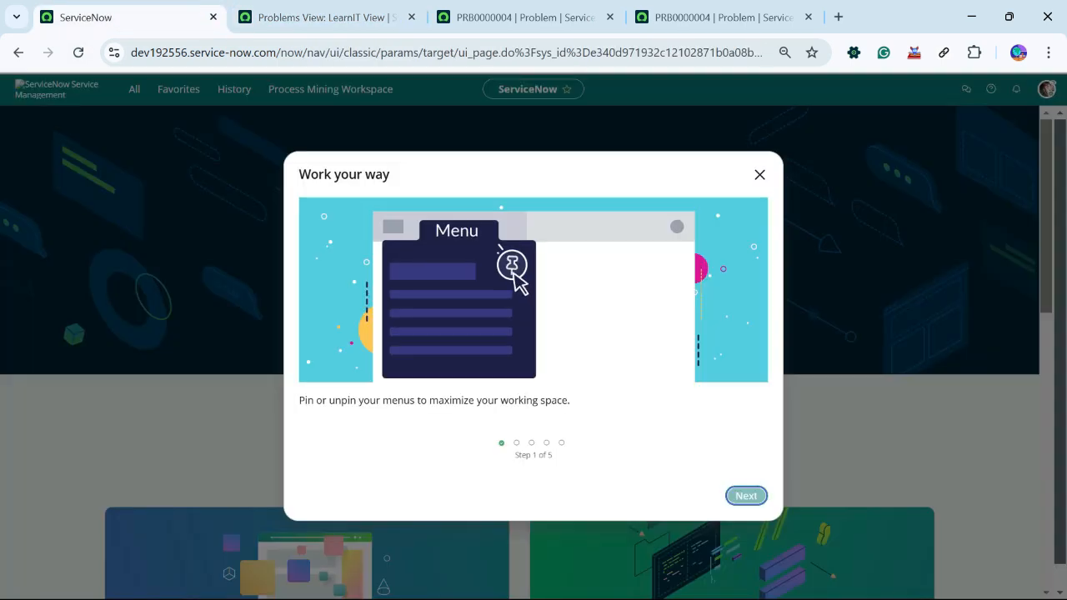
pyautogui.click(759, 174)
pyautogui.click(325, 16)
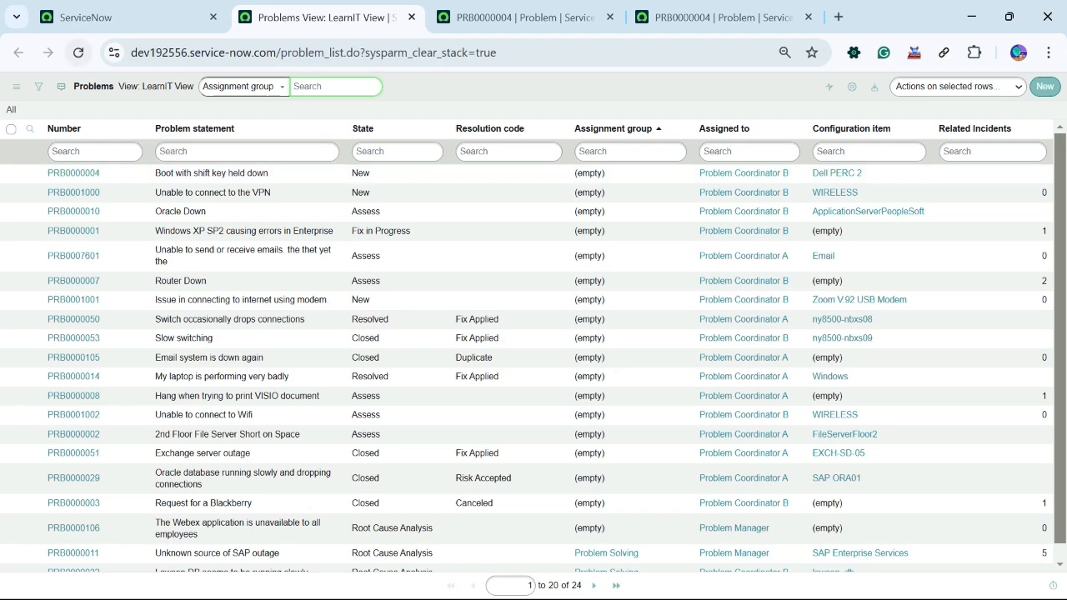
pyautogui.click(78, 52)
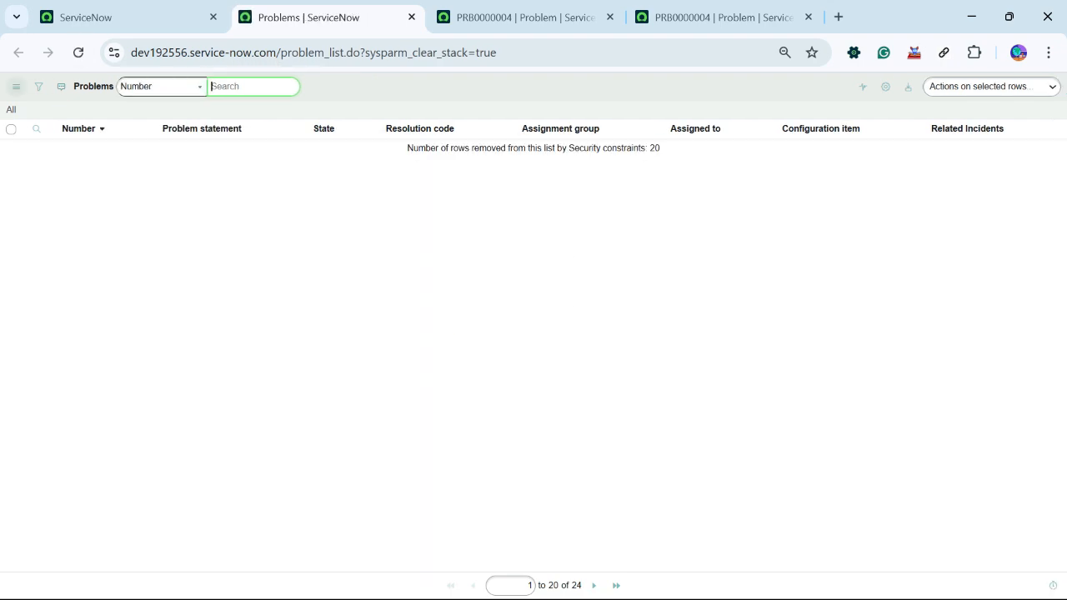
pyautogui.click(16, 85)
pyautogui.moveTo(50, 99)
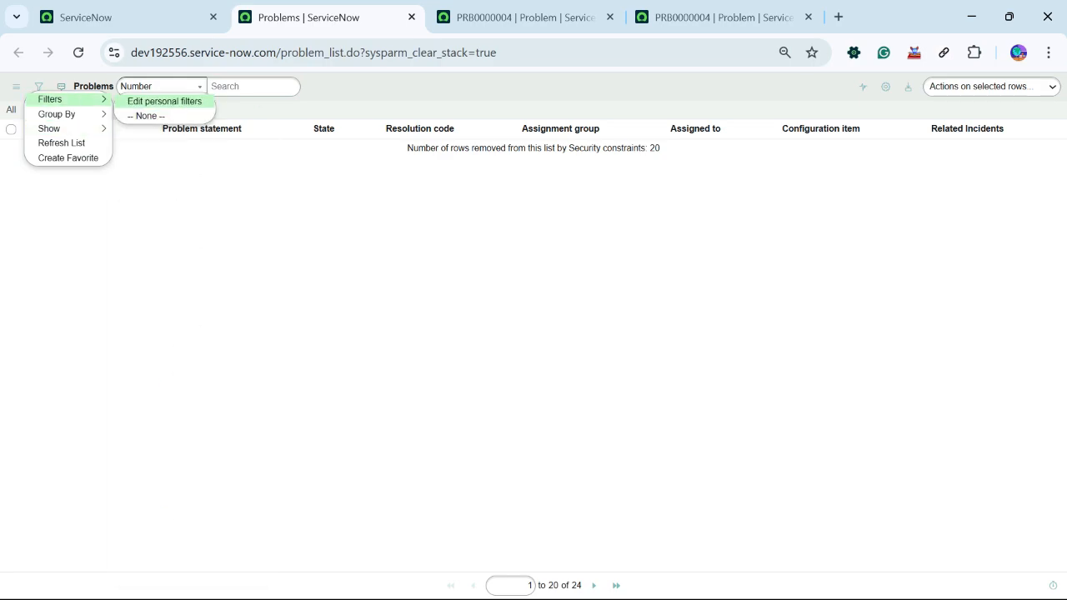
pyautogui.click(342, 217)
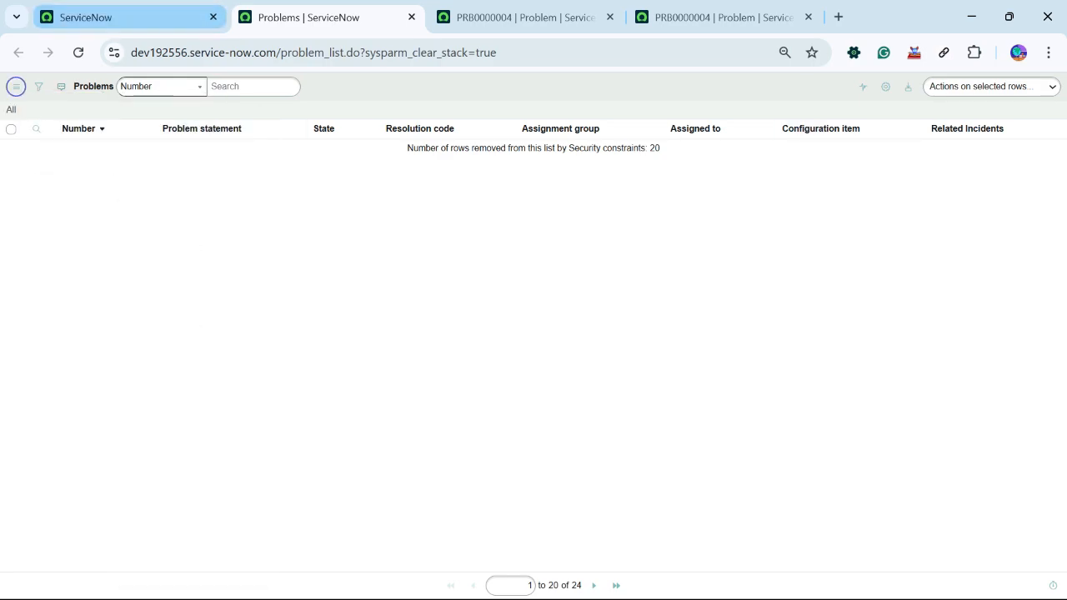
# Step: Close the separate Problems list tab and switch the impersonation to ITIL User
pyautogui.click(125, 17)
pyautogui.click(411, 17)
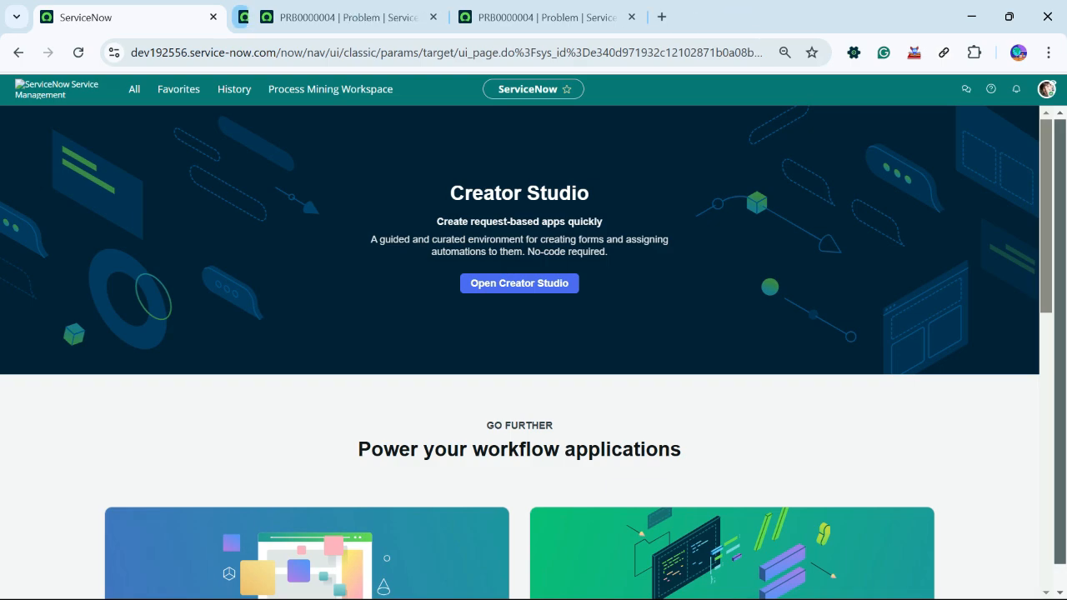
pyautogui.click(1046, 89)
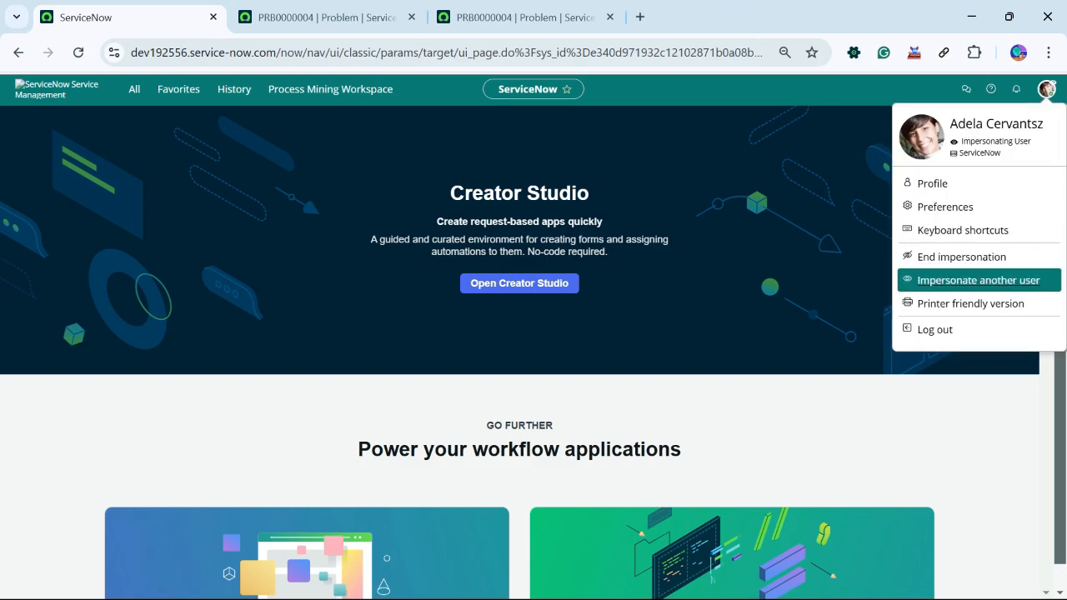
pyautogui.click(977, 280)
pyautogui.click(533, 296)
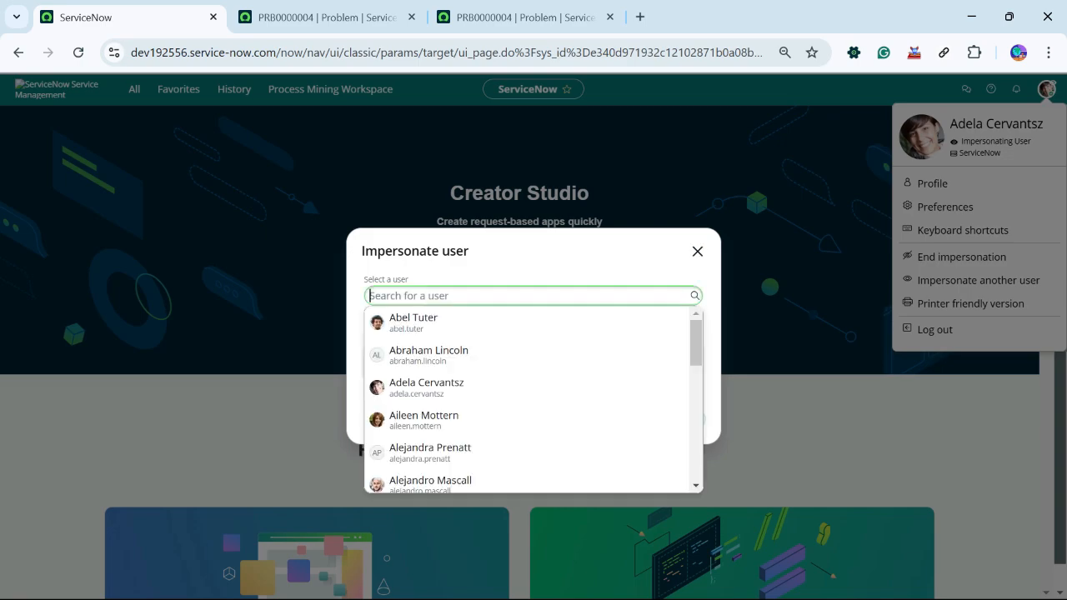
pyautogui.write('i')
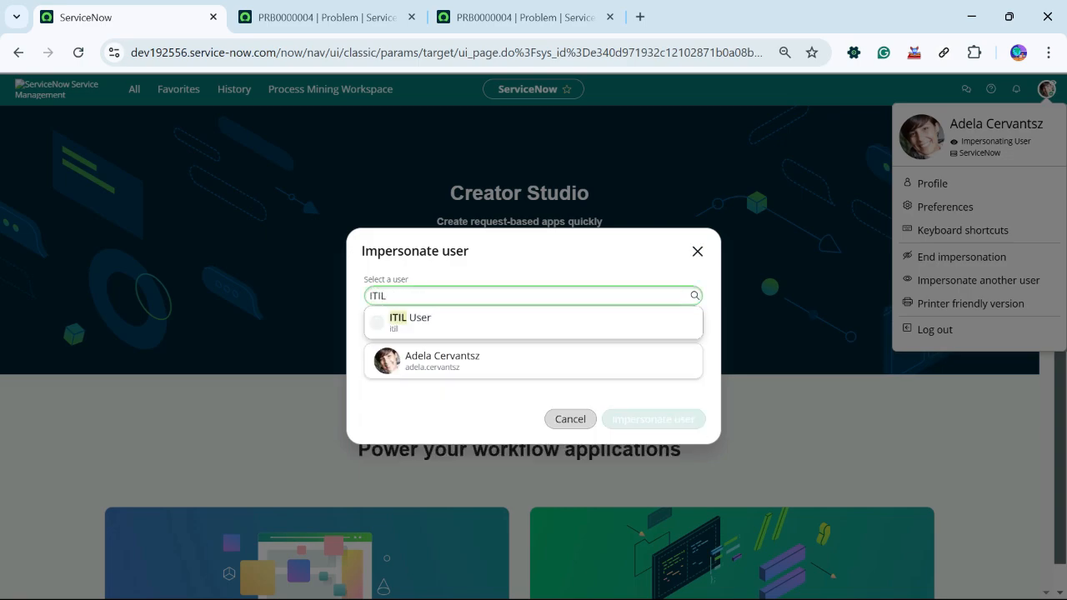
pyautogui.click(534, 323)
pyautogui.click(653, 437)
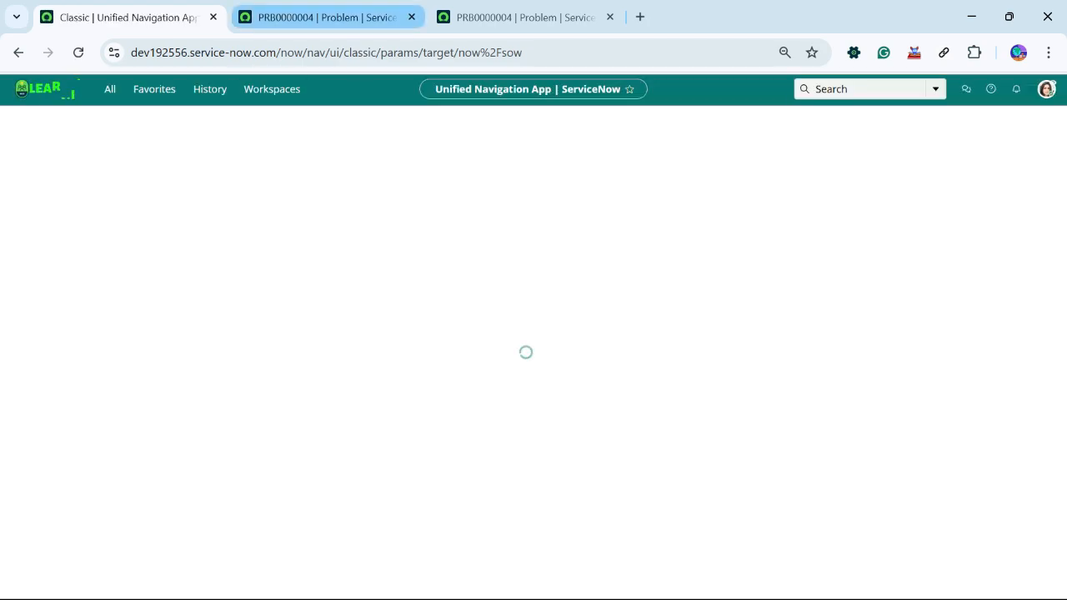
# Step: Reload the PRB0000004 form as ITIL User and examine which views it offers
pyautogui.click(366, 18)
pyautogui.click(130, 18)
pyautogui.click(325, 17)
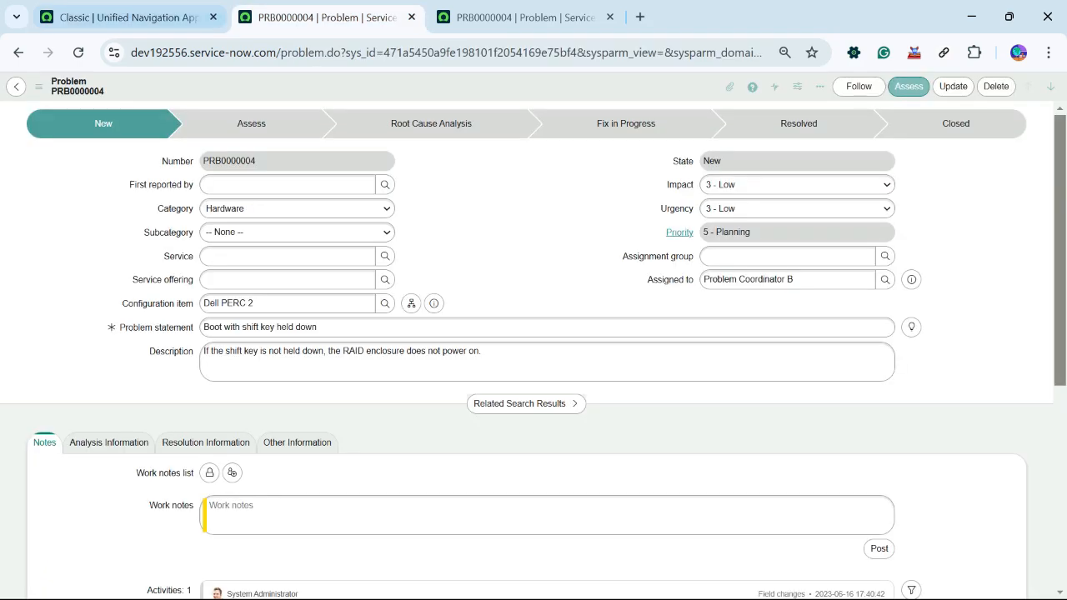
pyautogui.click(130, 18)
pyautogui.click(326, 18)
pyautogui.click(78, 53)
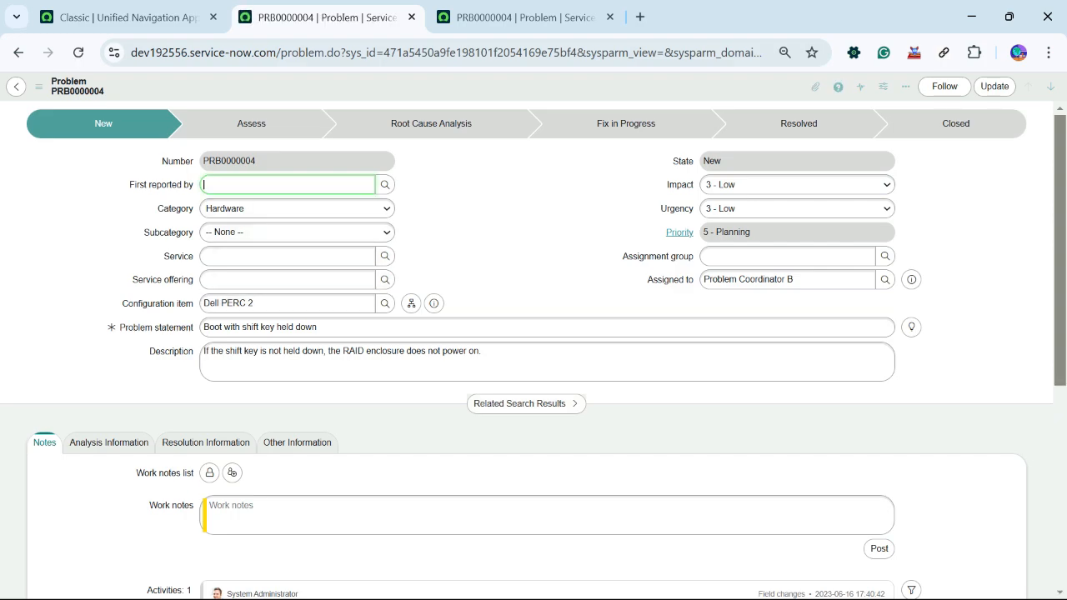
pyautogui.click(39, 87)
pyautogui.moveTo(109, 230)
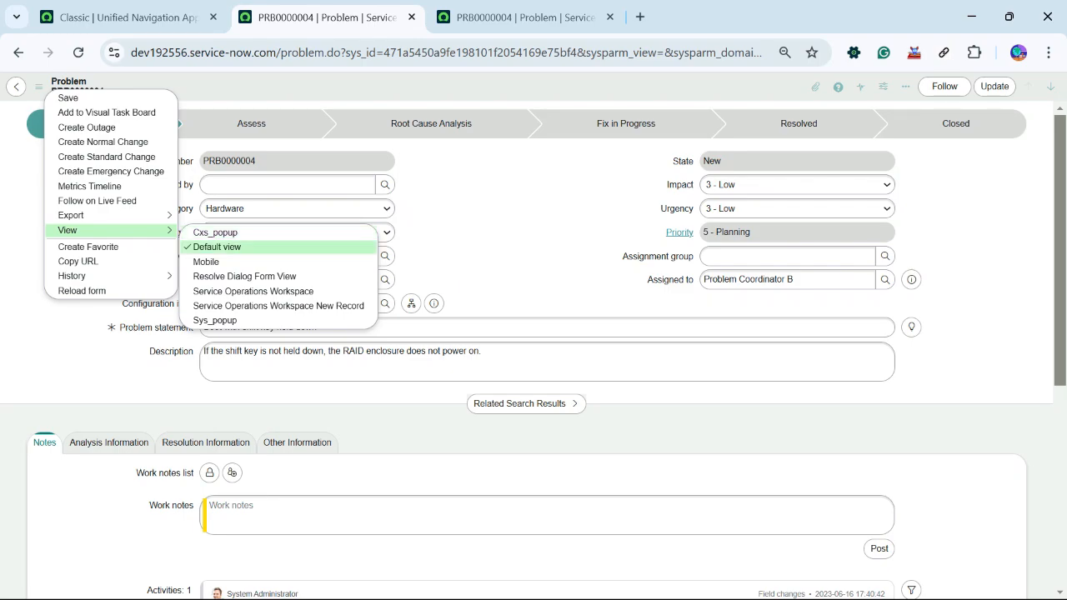
pyautogui.click(39, 87)
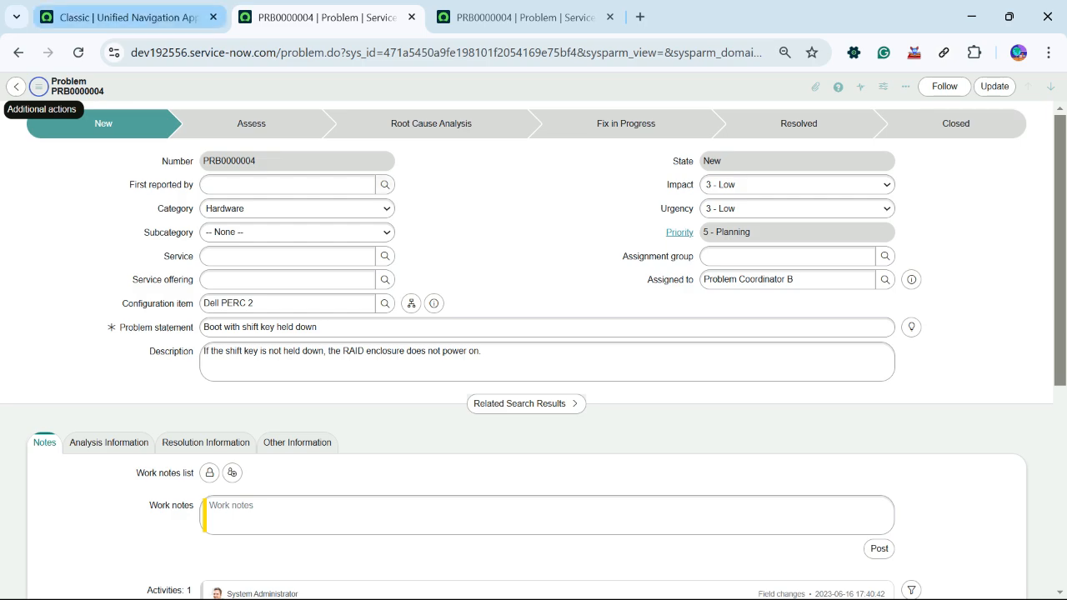
# Step: Dismiss the Service Operations Workspace welcome tour and end the impersonation of ITIL User
pyautogui.click(125, 17)
pyautogui.click(320, 17)
pyautogui.click(129, 17)
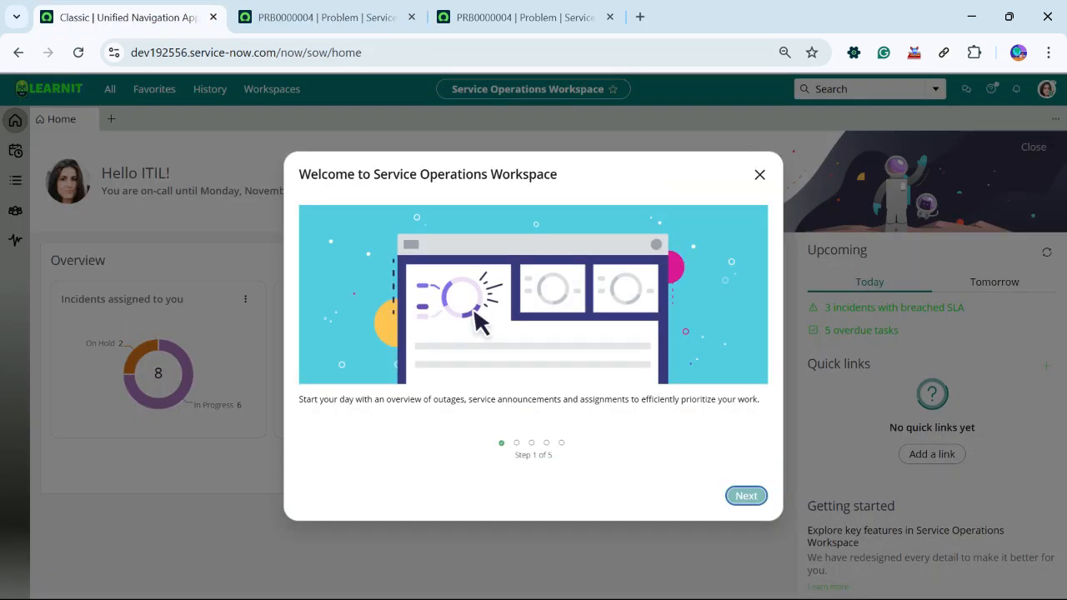
pyautogui.click(760, 174)
pyautogui.click(1046, 88)
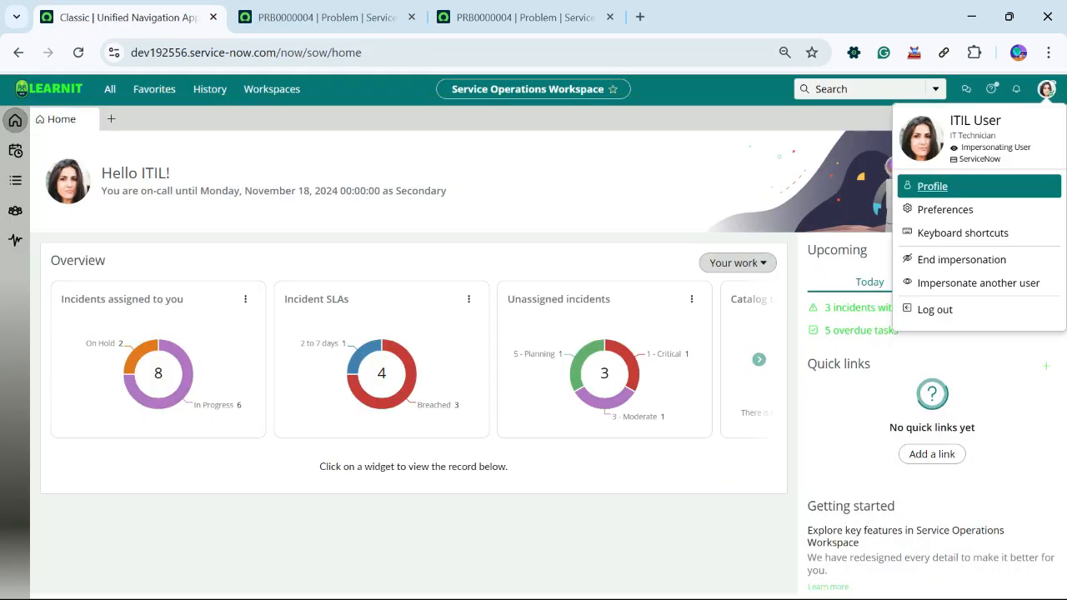
pyautogui.click(961, 259)
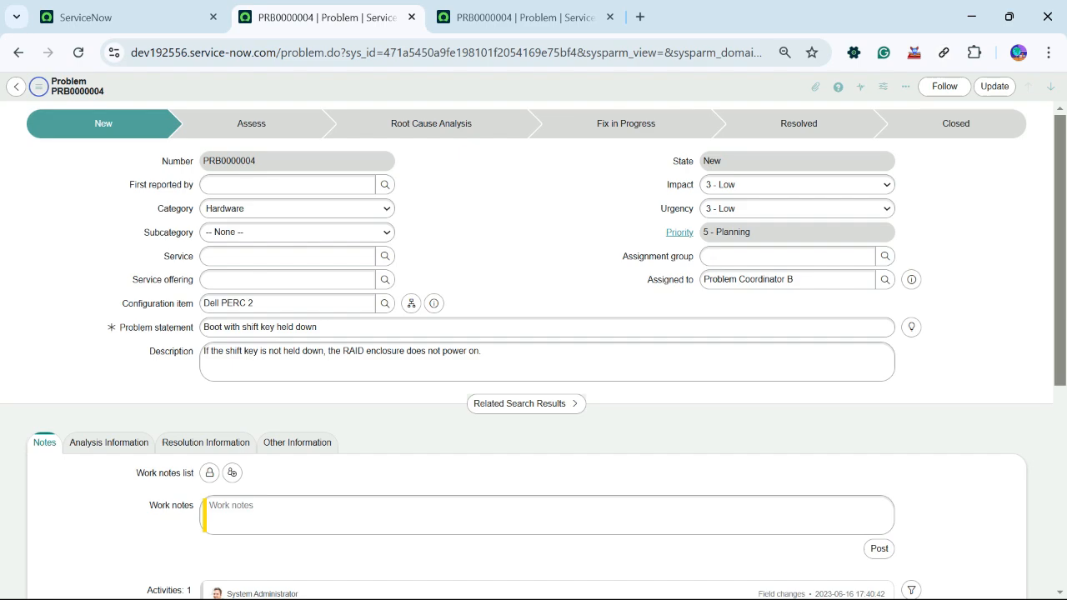
# Step: Reload the PRB0000004 form as System Administrator and check which view it uses
pyautogui.click(325, 17)
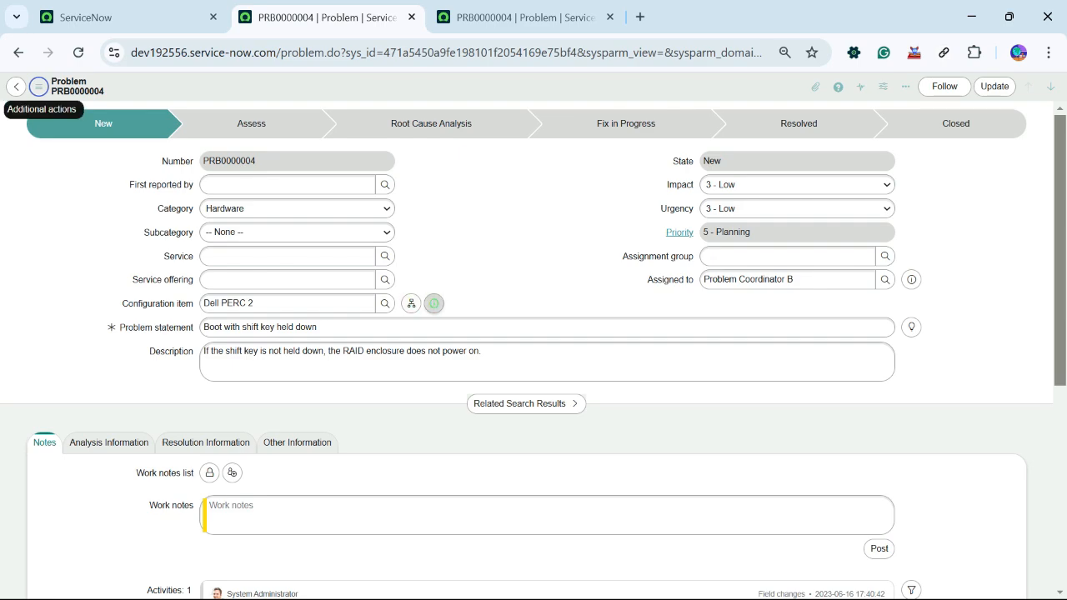
pyautogui.click(78, 51)
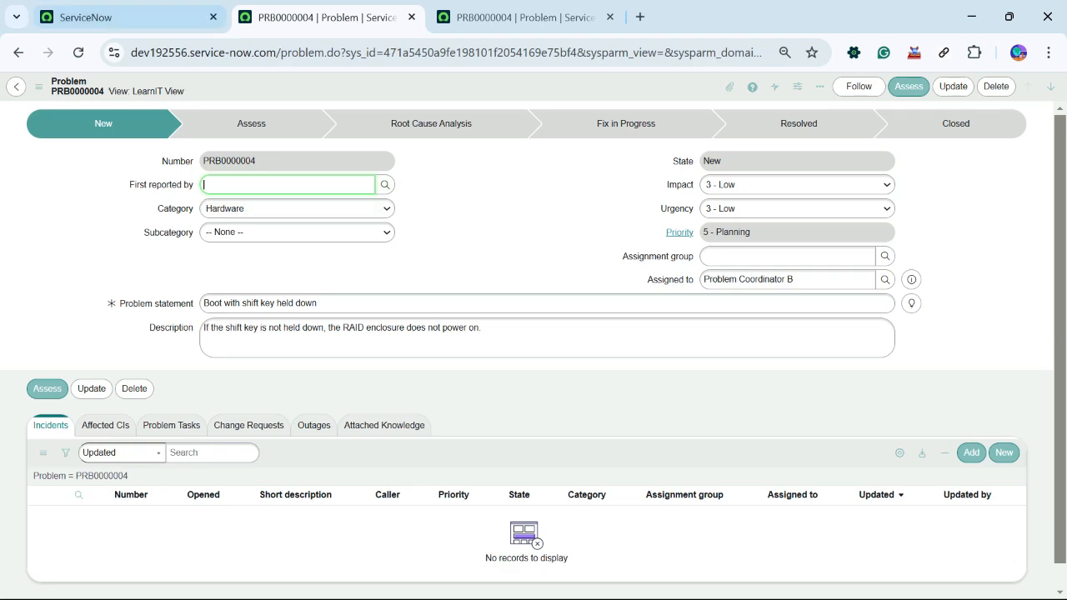
pyautogui.click(125, 16)
pyautogui.click(326, 17)
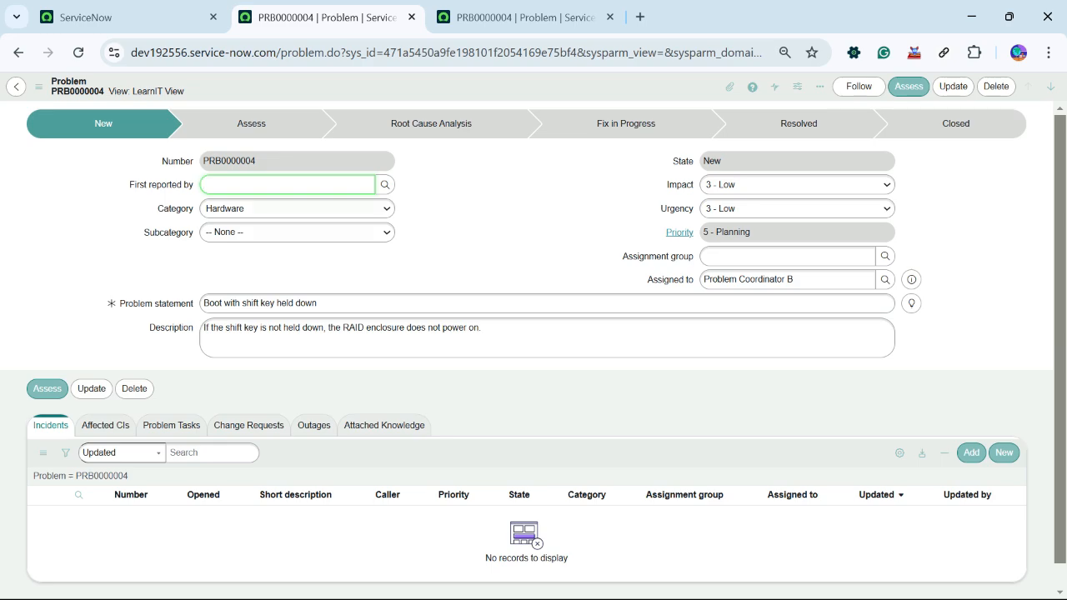
# Step: Close both PRB0000004 tabs and open the list of all problems from the Problem application
pyautogui.click(411, 17)
pyautogui.click(411, 17)
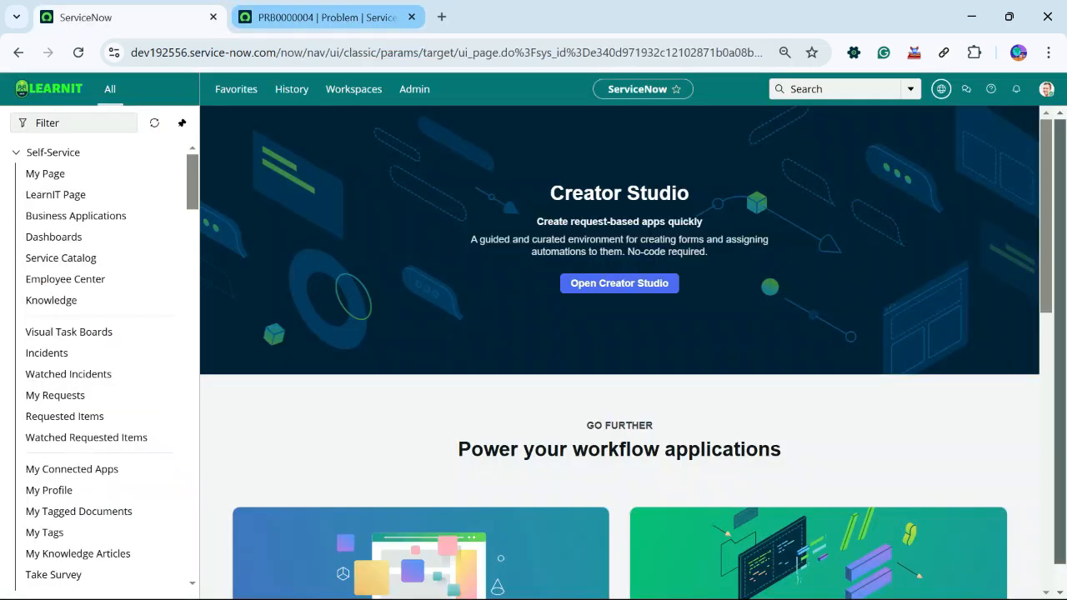
pyautogui.click(73, 123)
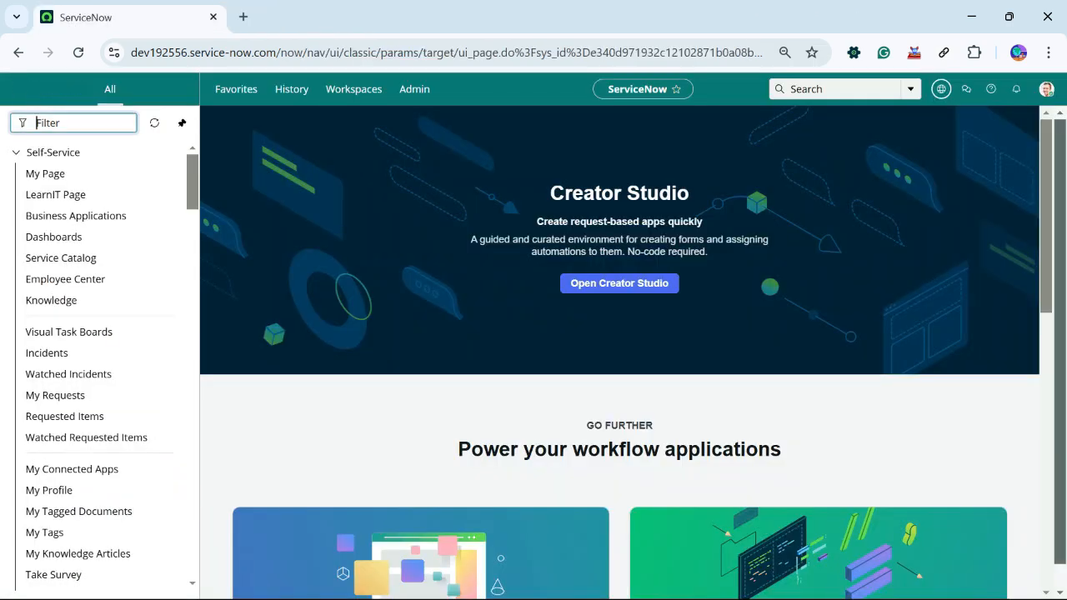
pyautogui.write('pro')
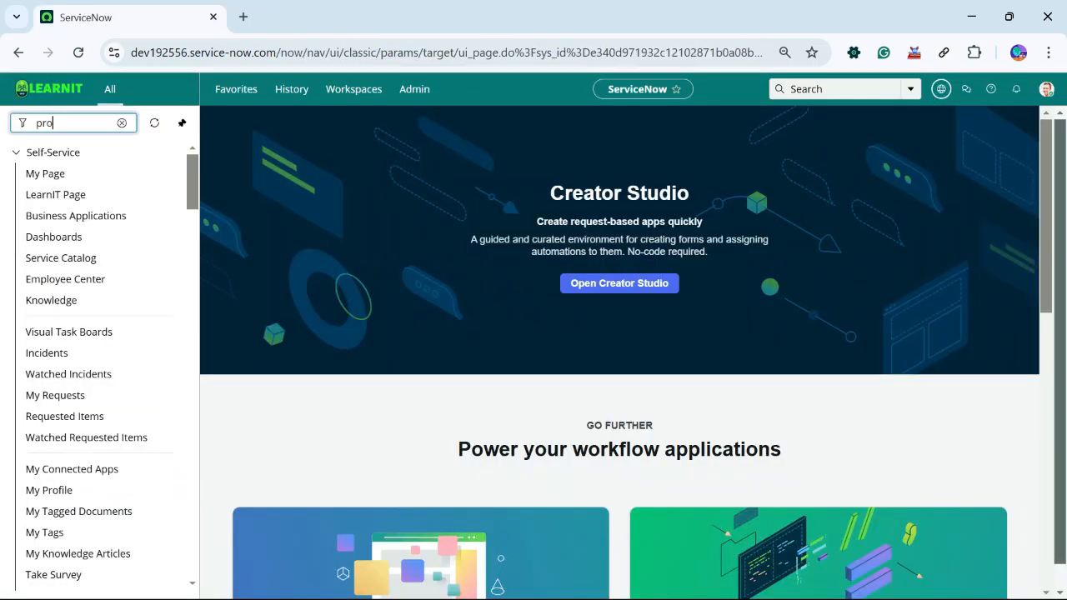
pyautogui.write('blem')
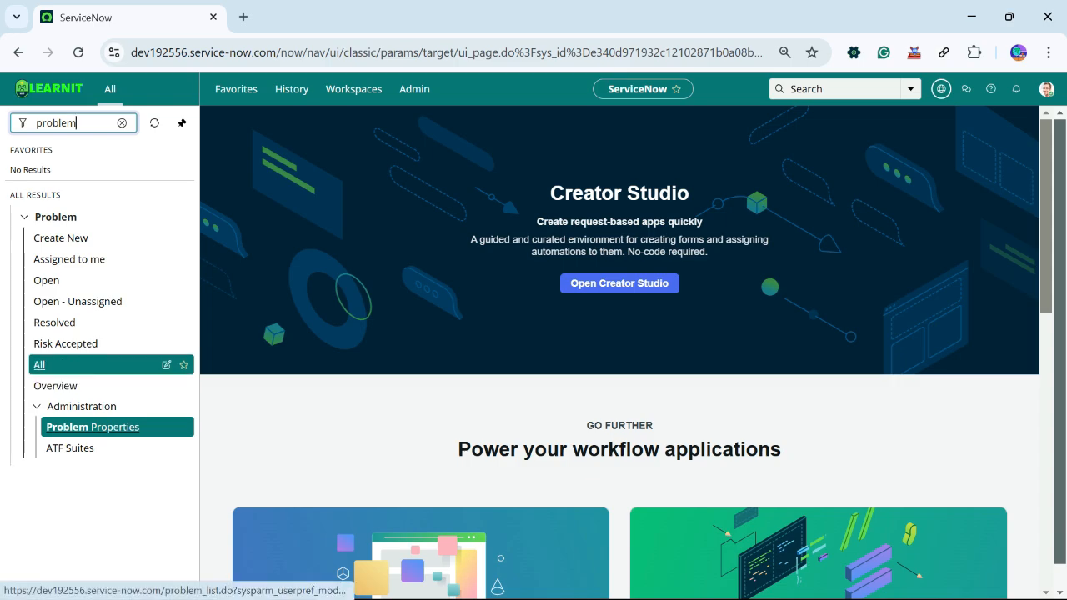
pyautogui.click(39, 364)
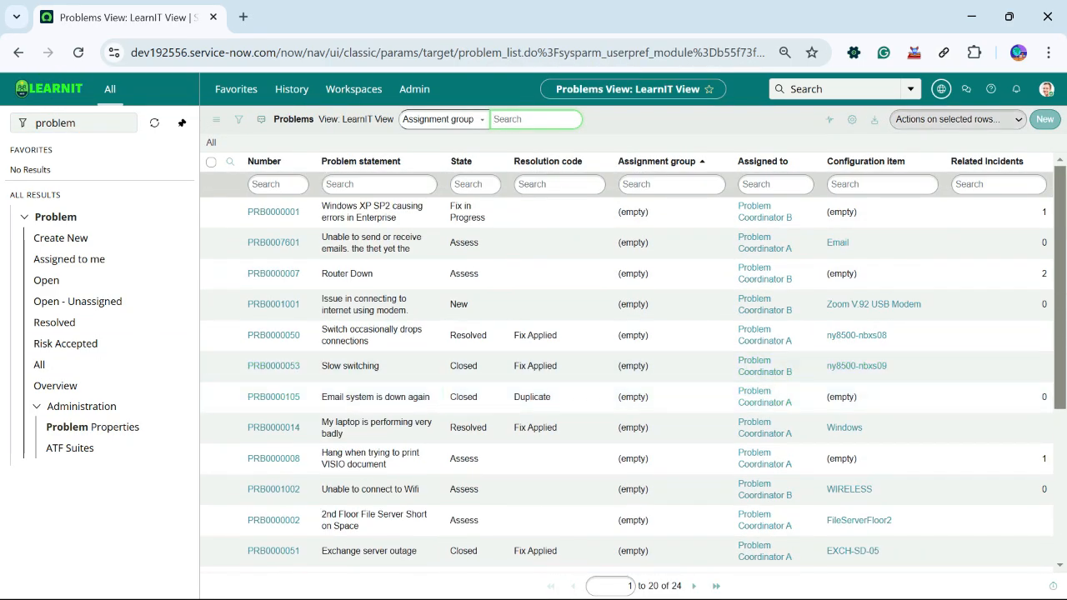
# Step: Examine the available and selected columns in the Problems list personalization with their technical names shown, leaving the selection unchanged
pyautogui.click(852, 120)
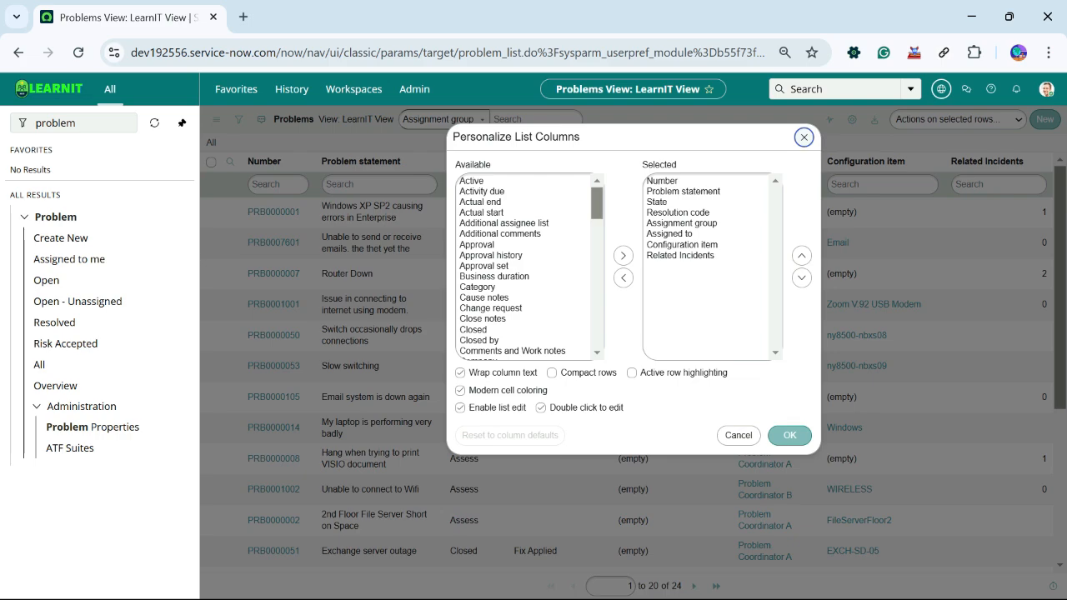
pyautogui.doubleClick(667, 139)
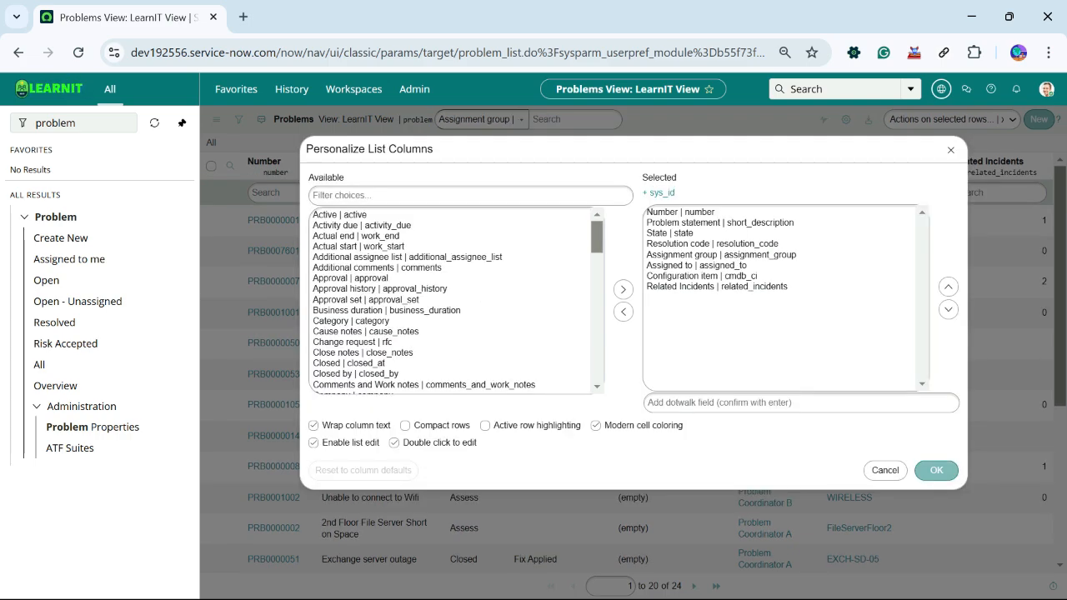
pyautogui.click(950, 150)
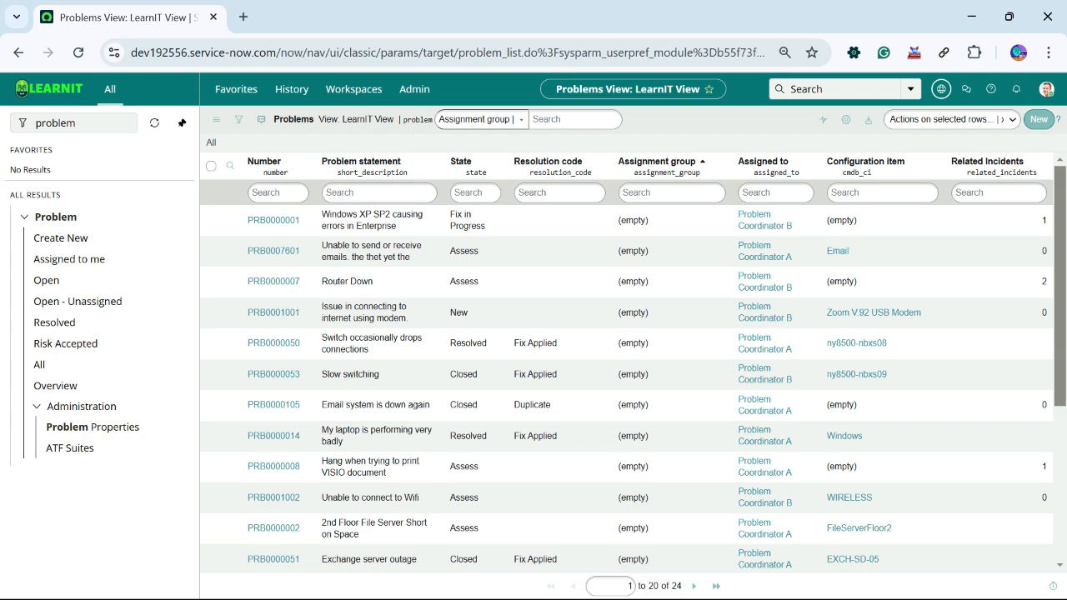
pyautogui.doubleClick(547, 119)
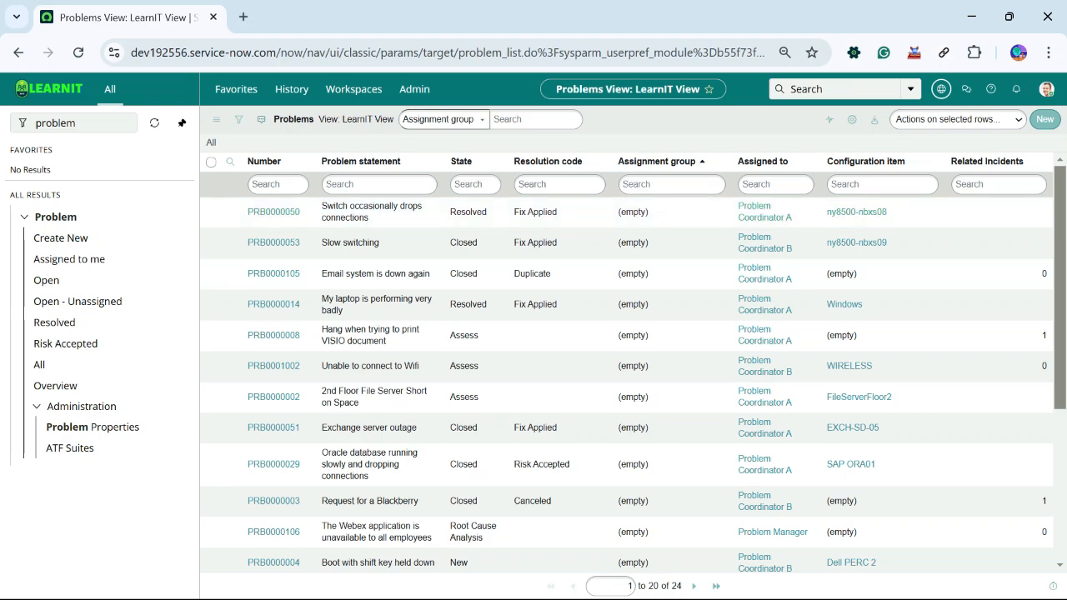
# Step: Personalize the Problems list by adding the Active column to the selected columns
pyautogui.click(851, 119)
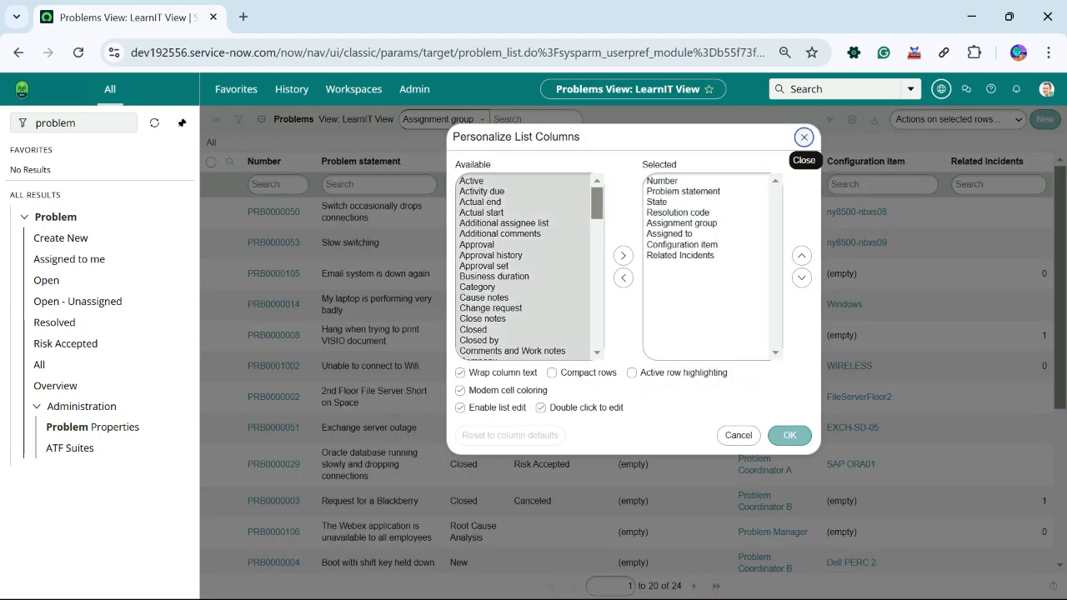
pyautogui.click(471, 180)
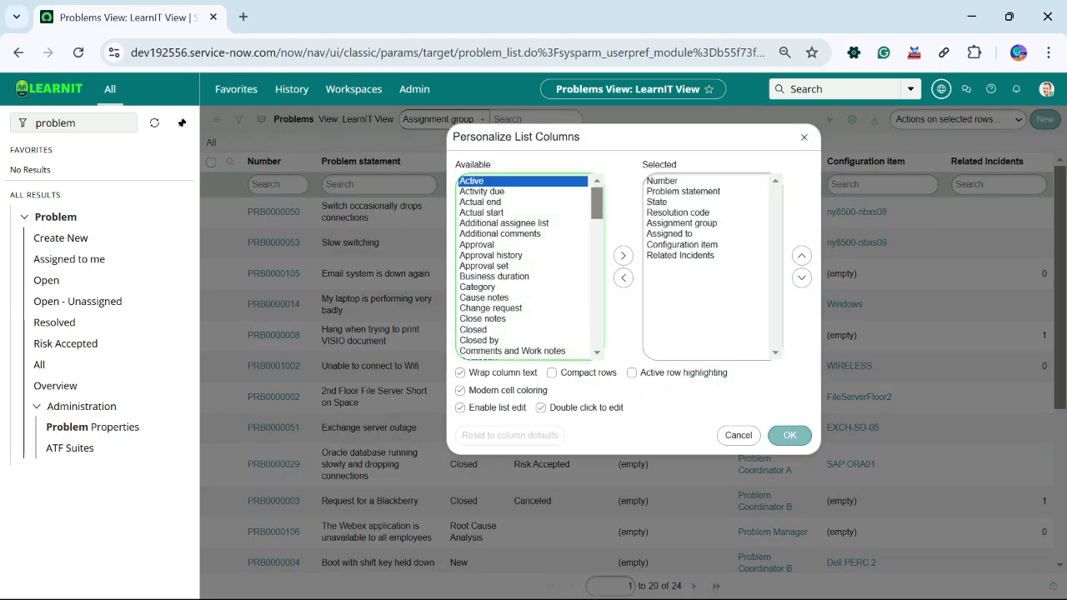
pyautogui.click(623, 255)
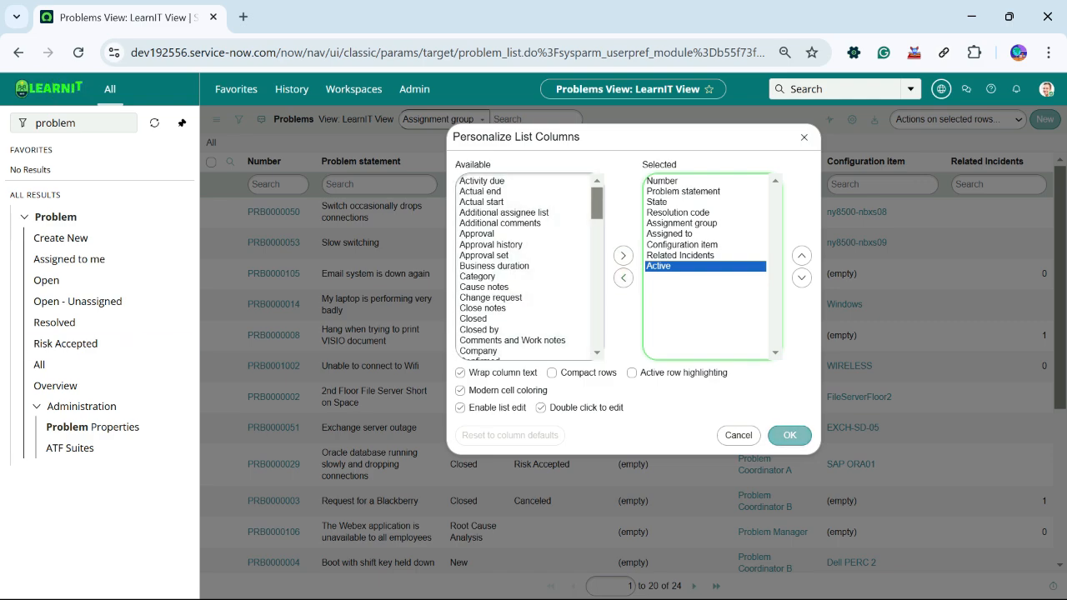
pyautogui.click(789, 435)
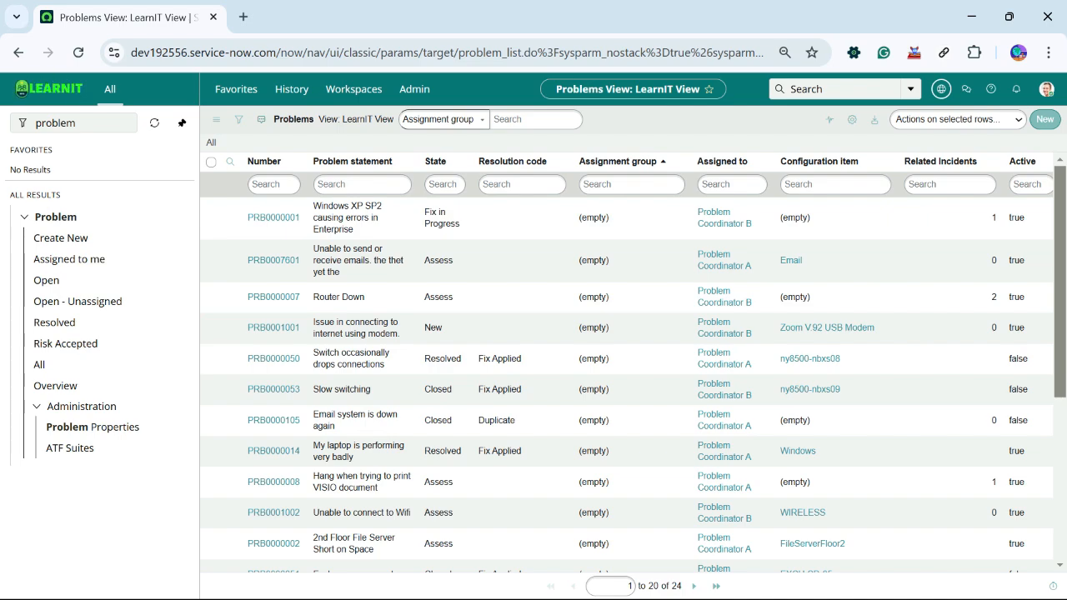
# Step: Open the list of all problems in a separate tab and check its columns, then return to the main tab
pyautogui.keyDown('ctrl'); pyautogui.click(40, 364); pyautogui.keyUp('ctrl')
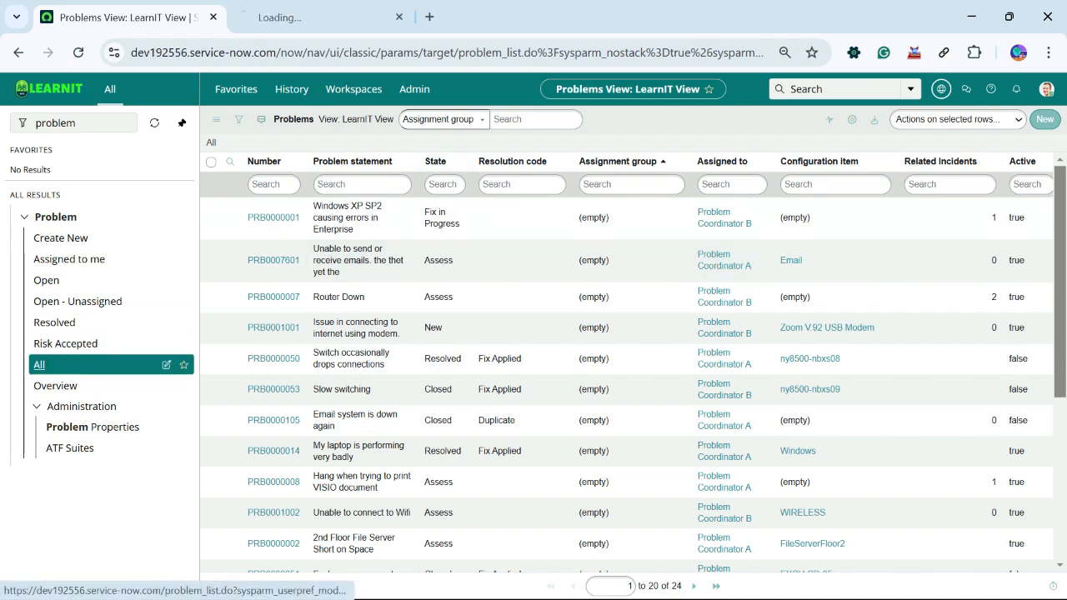
pyautogui.click(325, 17)
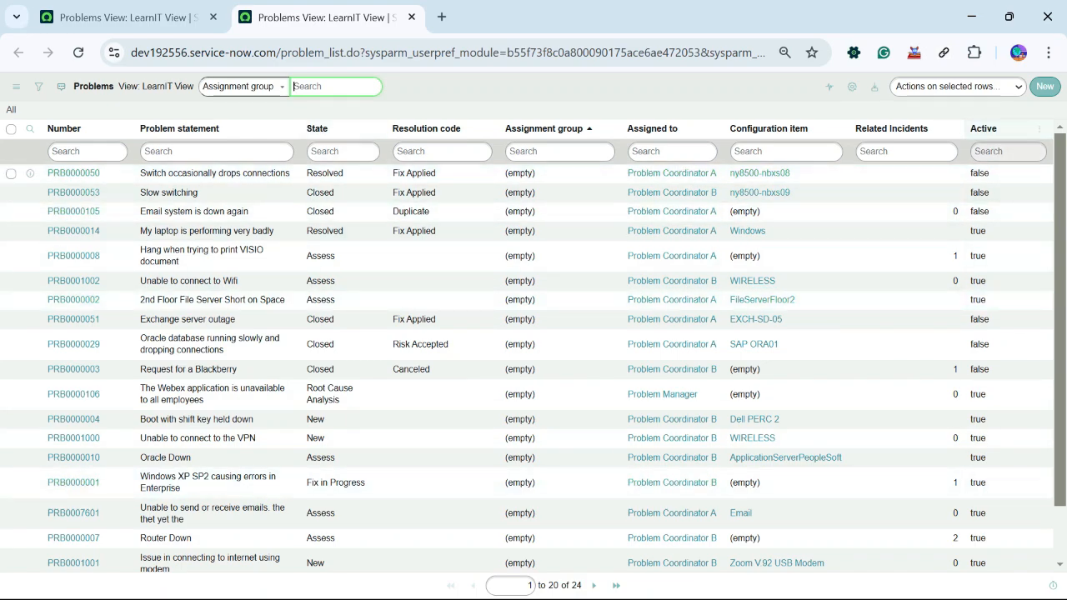
pyautogui.click(125, 17)
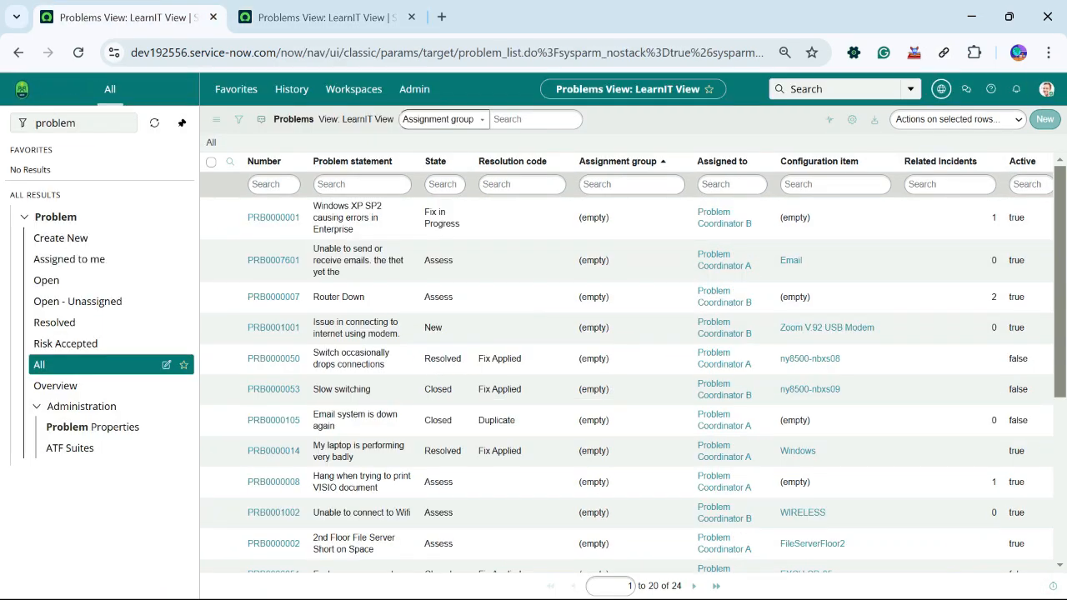
# Step: Impersonate ITIL User and reload the separate Problems list to check which columns that user sees
pyautogui.click(941, 89)
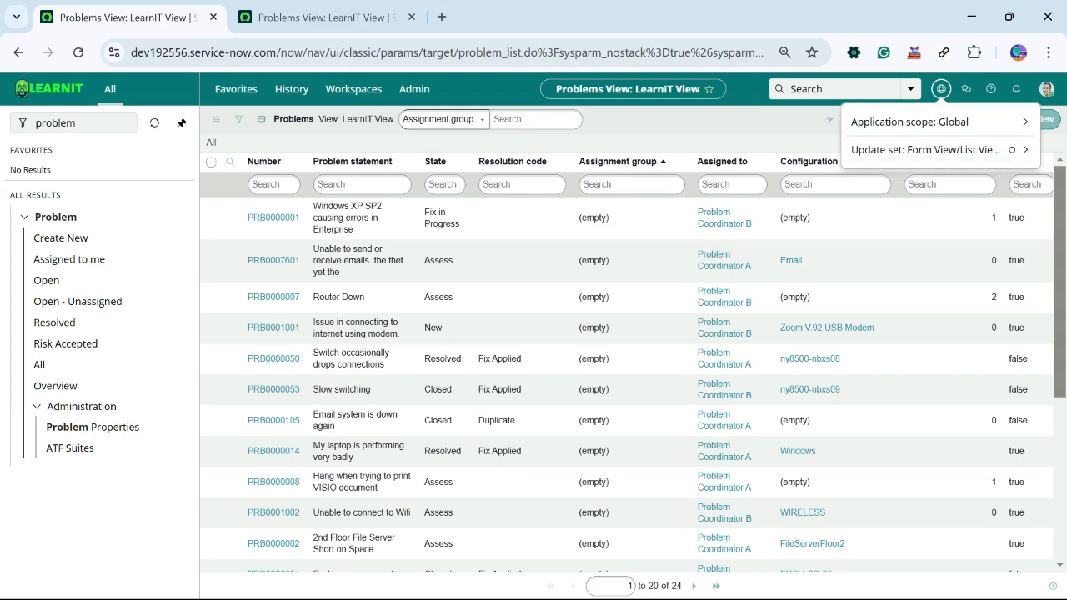
pyautogui.click(1045, 89)
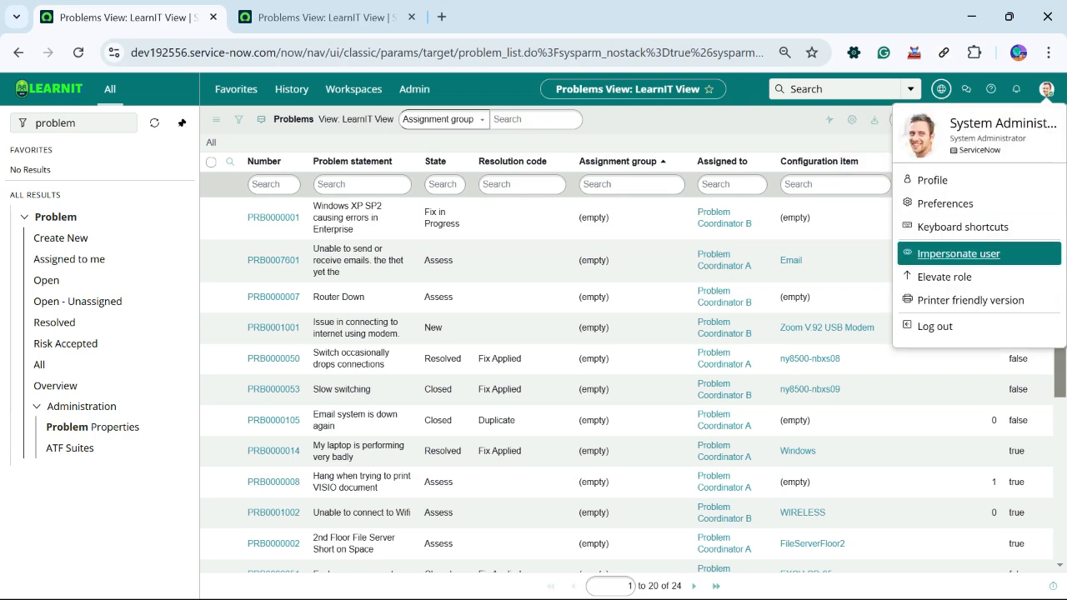
pyautogui.click(958, 253)
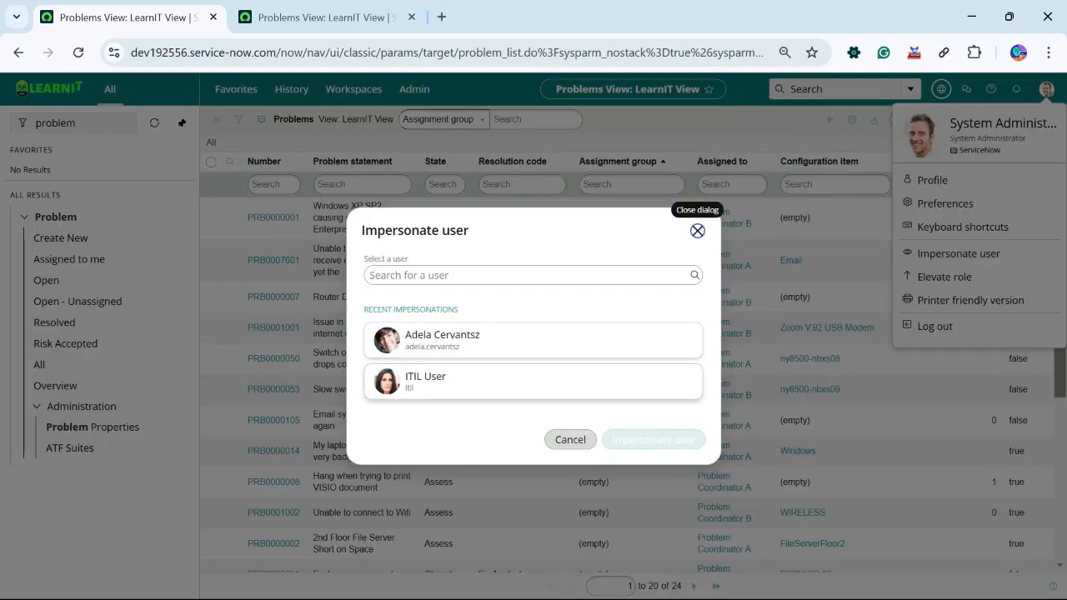
pyautogui.click(533, 382)
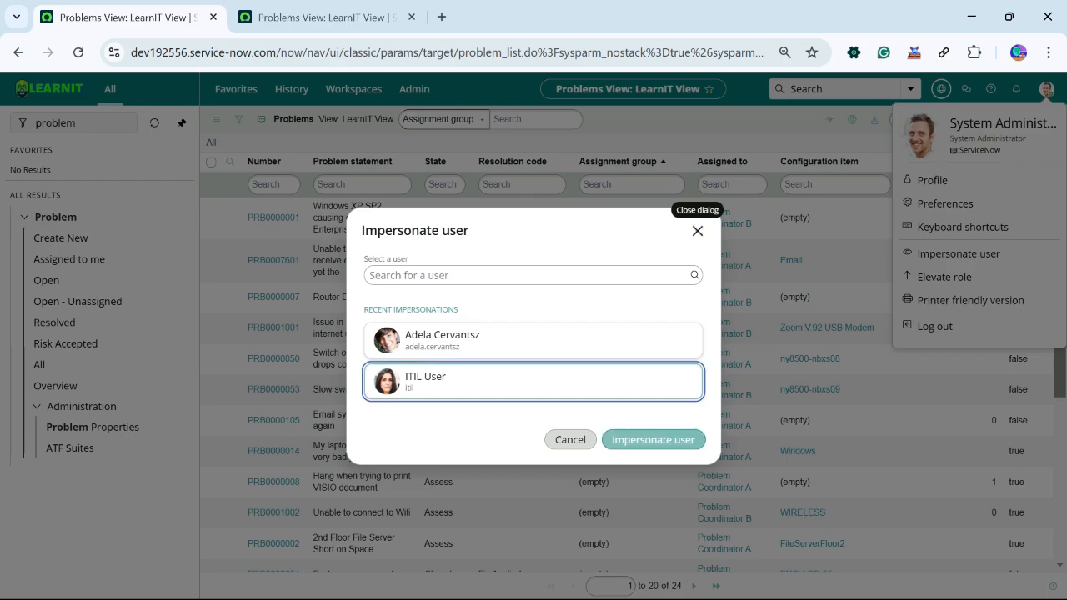
pyautogui.click(653, 440)
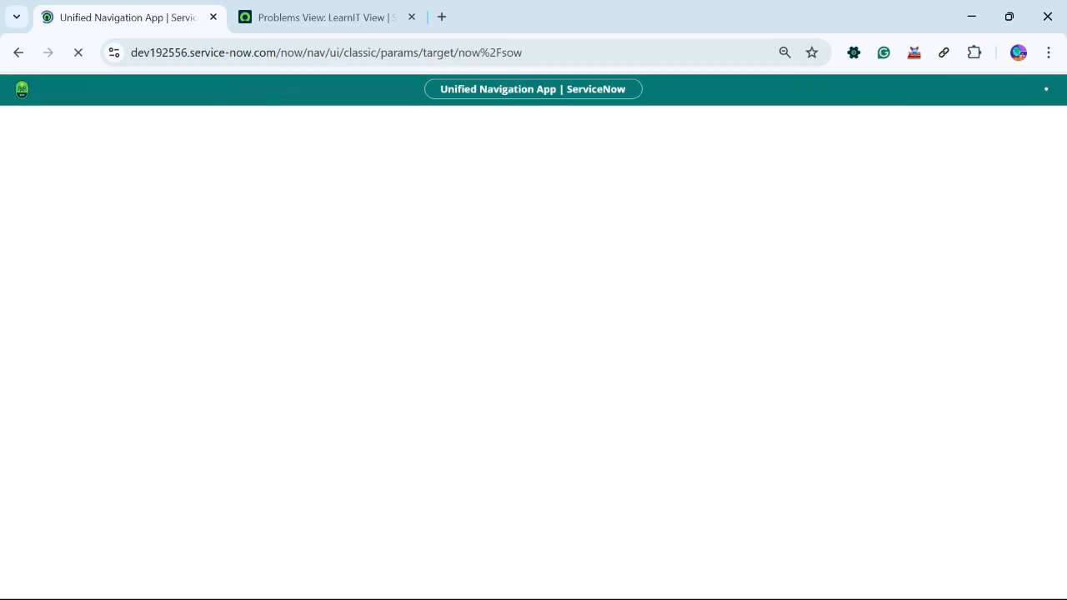
pyautogui.click(313, 18)
pyautogui.click(79, 52)
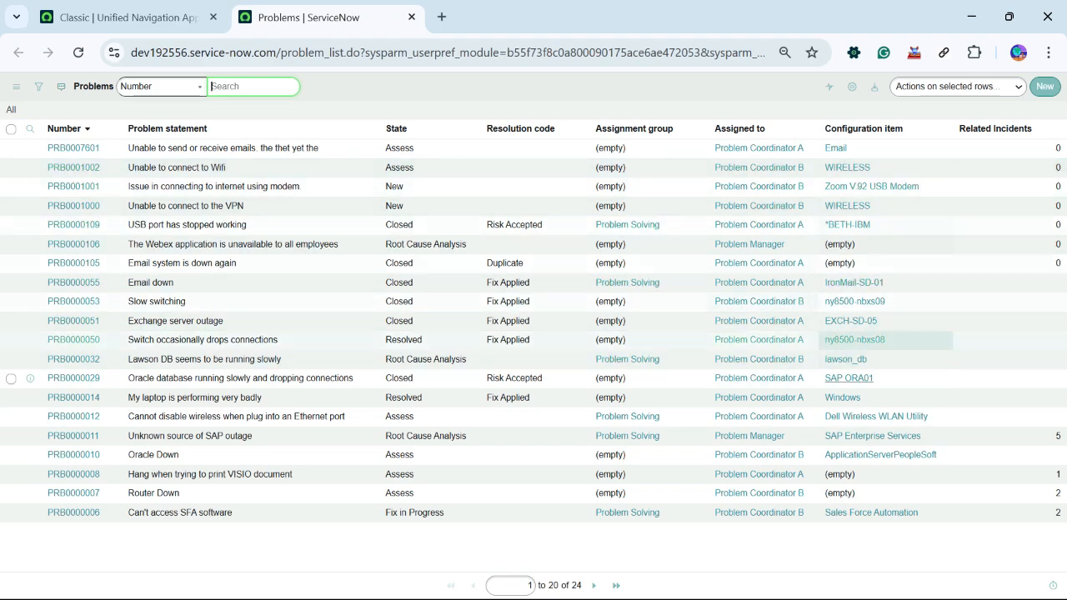
# Step: End the impersonation of ITIL User and reload the separate Problems list as System Administrator
pyautogui.click(124, 18)
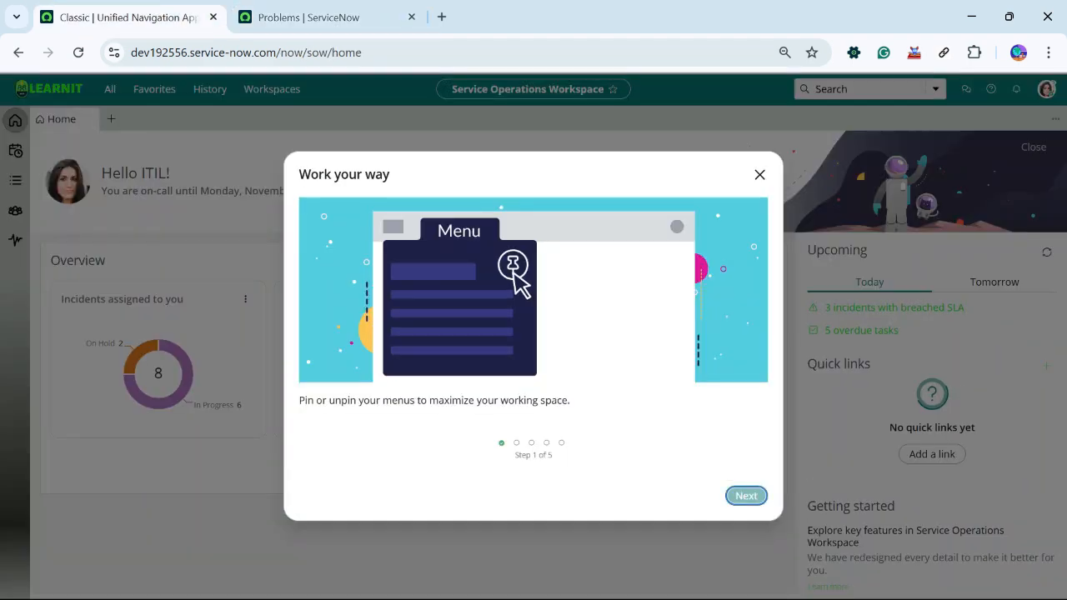
pyautogui.press('Escape')
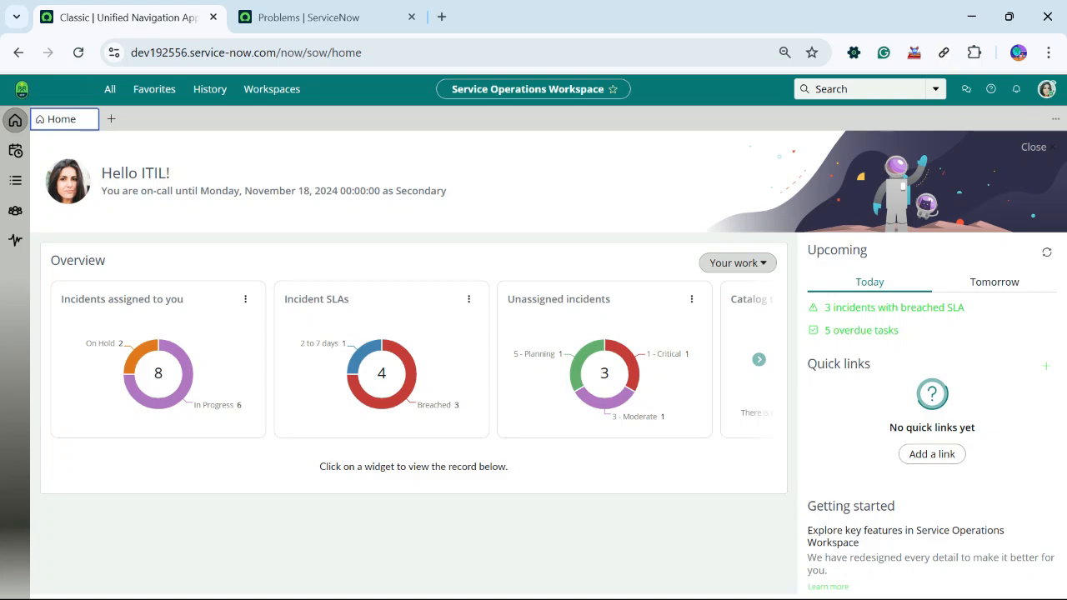
pyautogui.click(1046, 89)
pyautogui.click(962, 260)
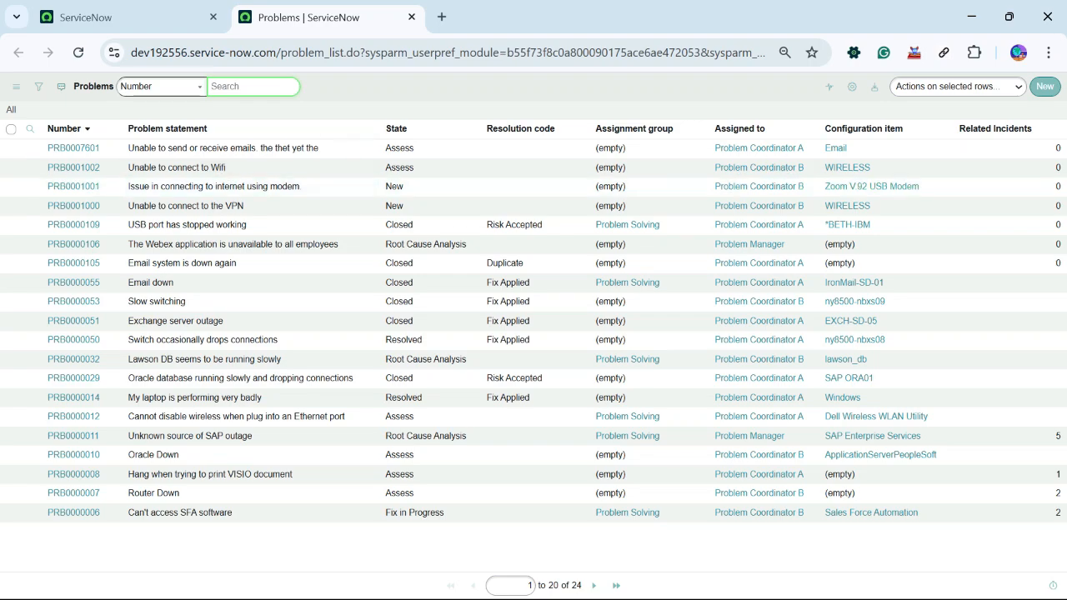
pyautogui.click(78, 52)
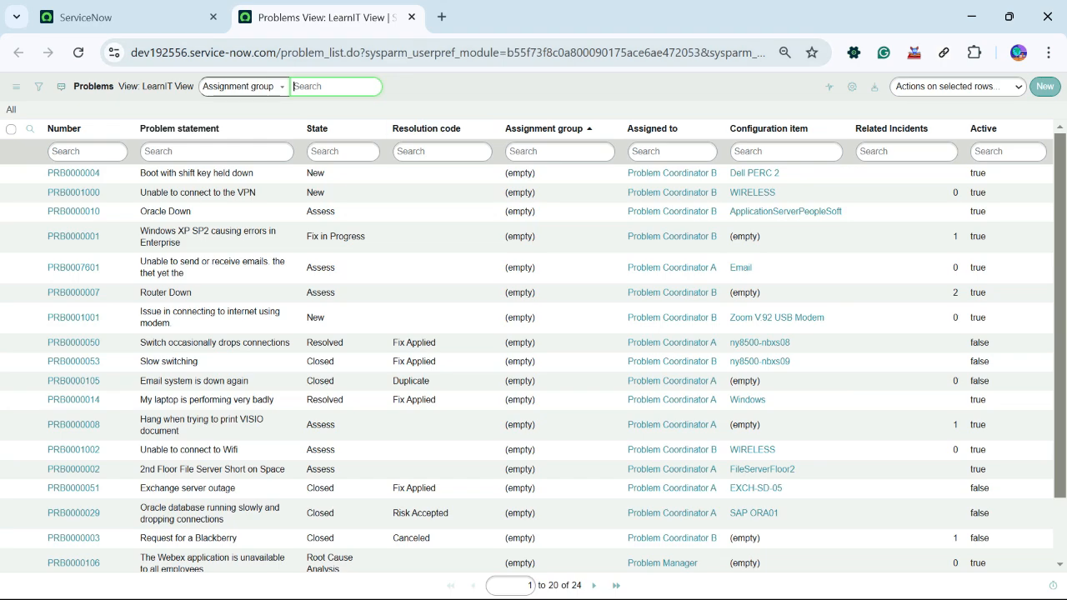
pyautogui.click(17, 17)
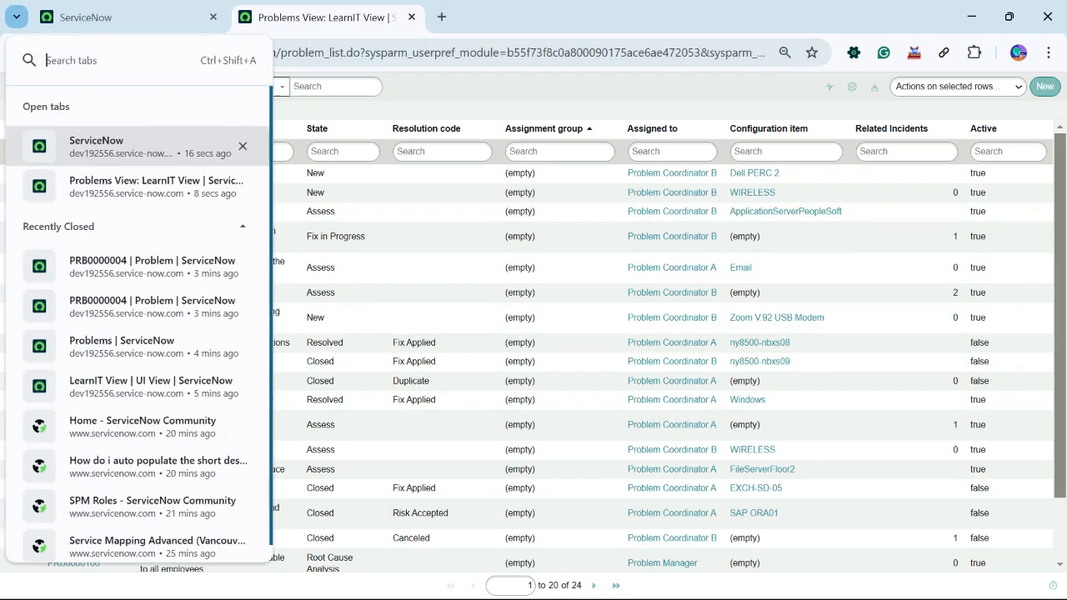
pyautogui.click(86, 17)
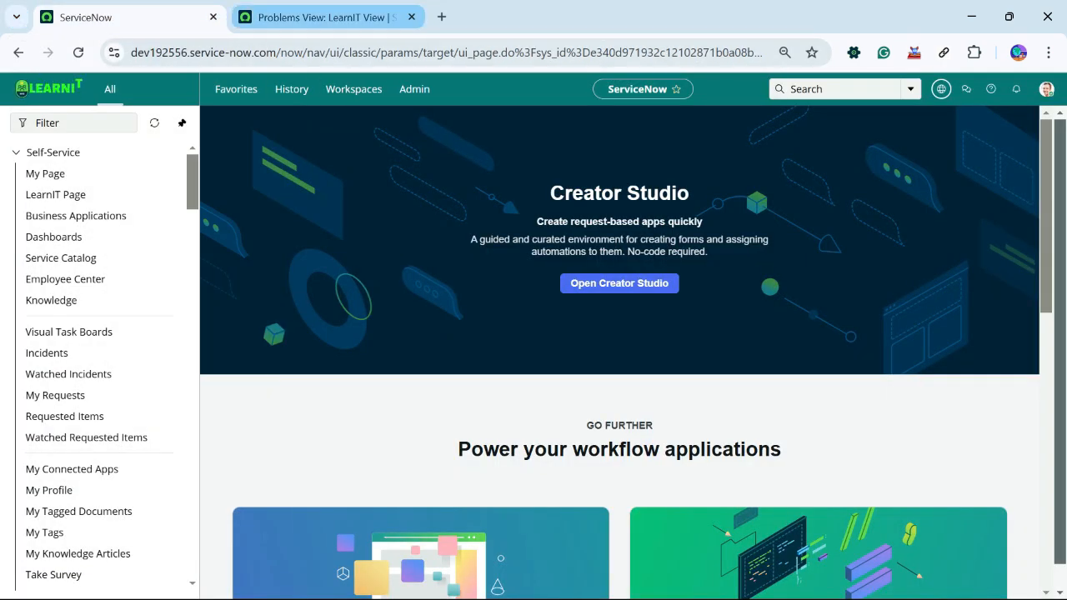
pyautogui.click(326, 17)
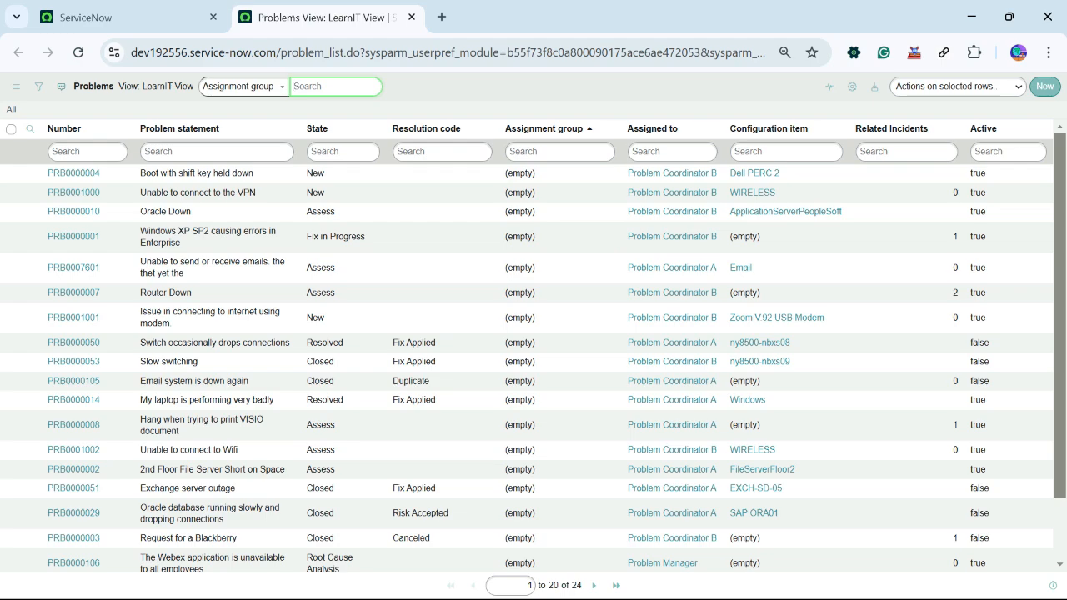
pyautogui.click(85, 17)
pyautogui.click(326, 18)
# Step: Duplicate the Problems list tab and open the list layout configuration for LearnIT View
pyautogui.rightClick(324, 16)
pyautogui.click(381, 152)
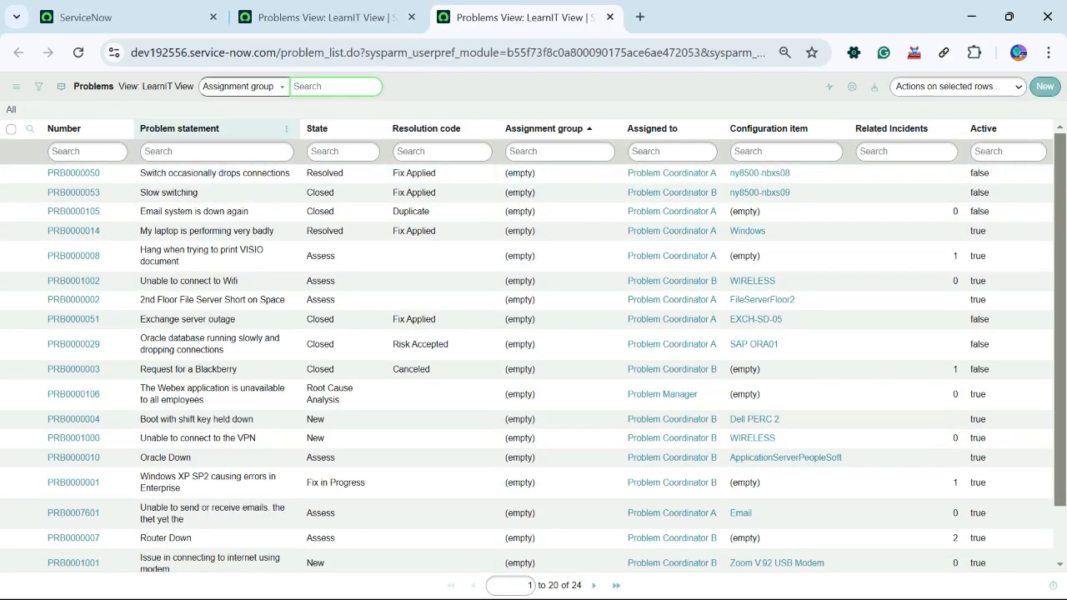
pyautogui.click(286, 128)
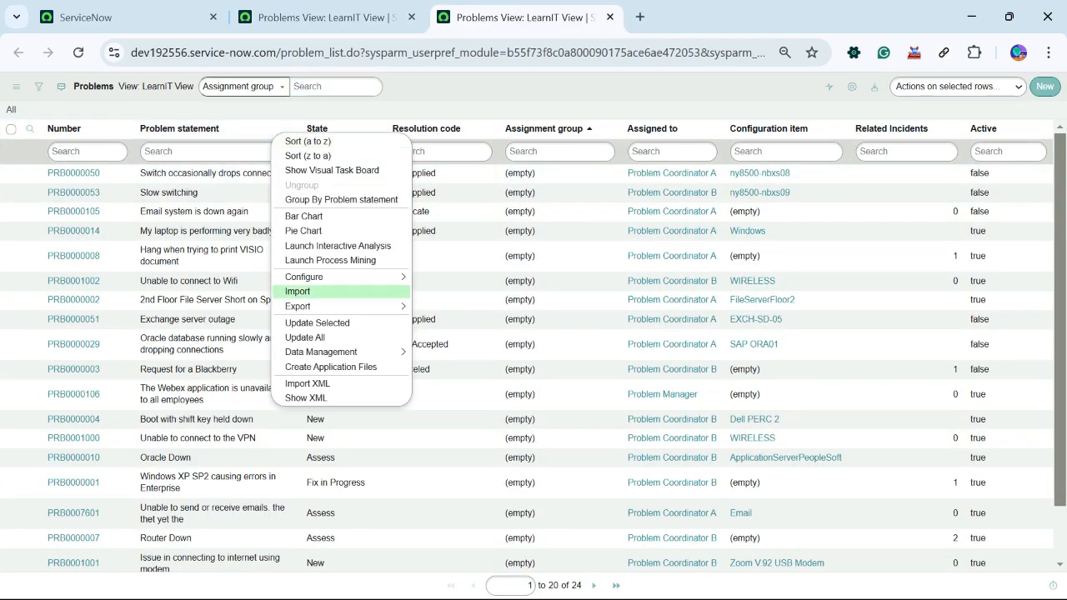
pyautogui.moveTo(333, 277)
pyautogui.click(458, 292)
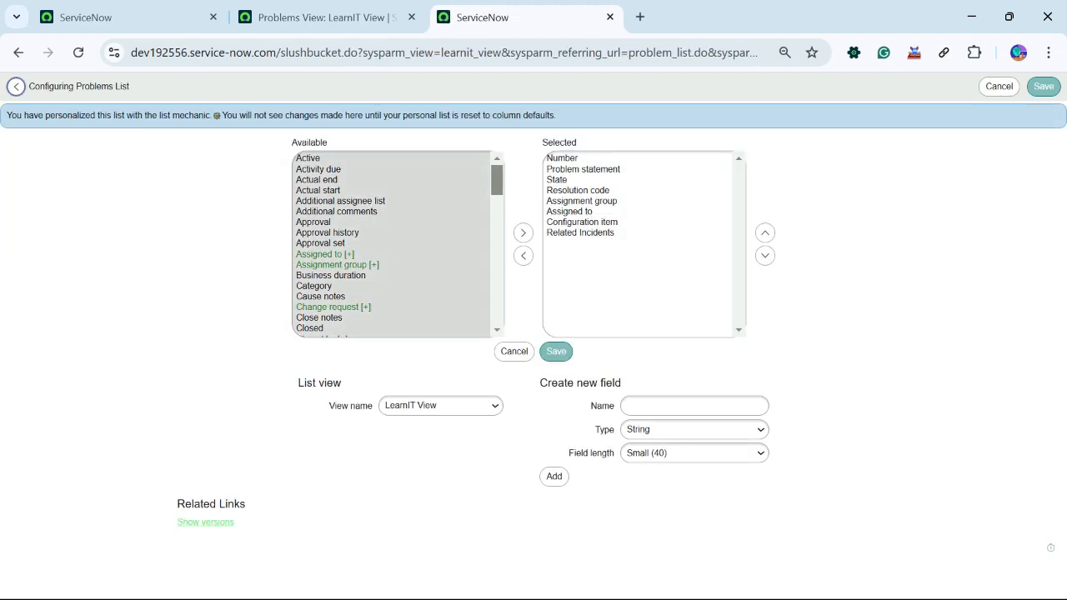
# Step: Add the Active field to the selected columns of the LearnIT View list layout and save it
pyautogui.click(308, 159)
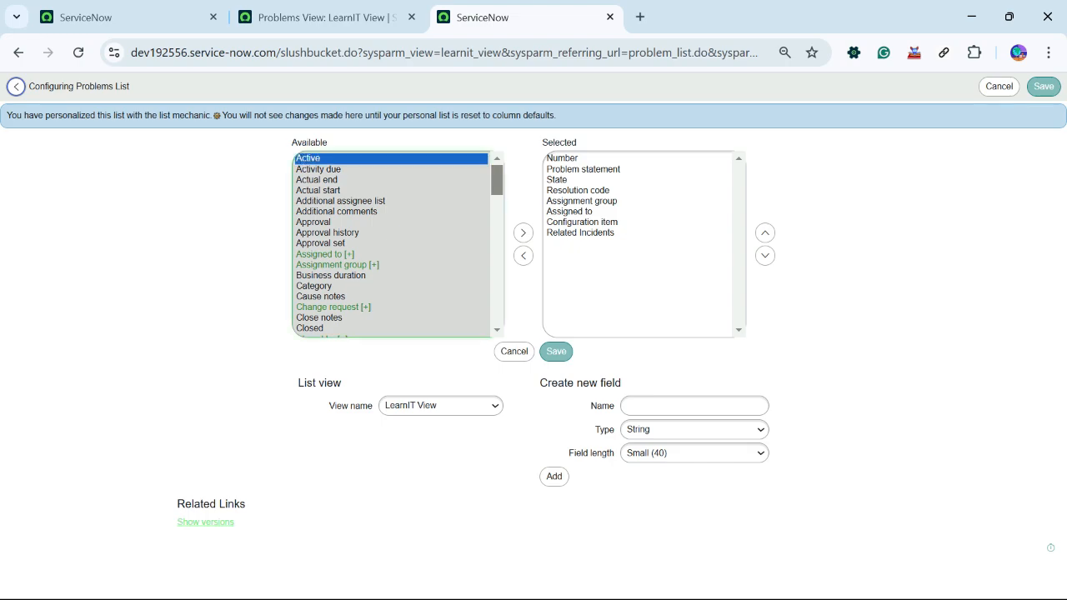
pyautogui.doubleClick(309, 158)
pyautogui.click(556, 352)
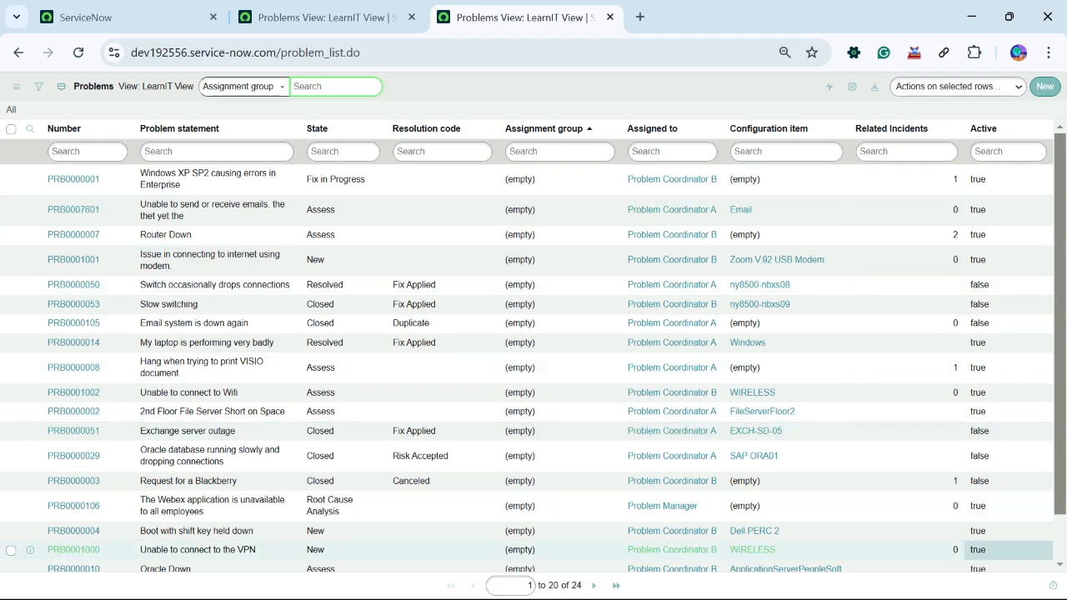
pyautogui.click(85, 17)
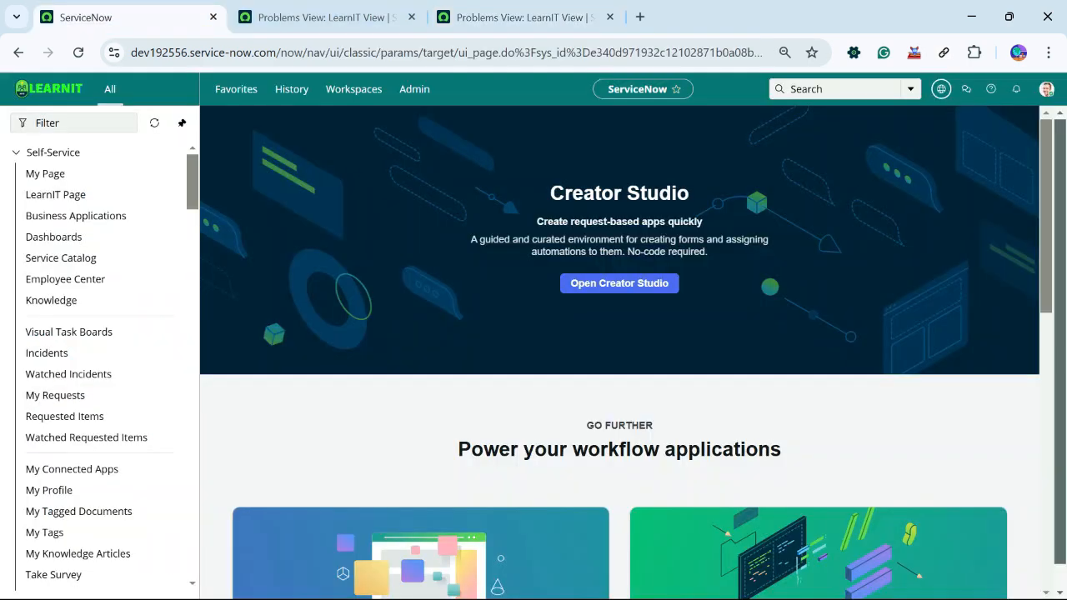
pyautogui.click(325, 17)
pyautogui.click(85, 17)
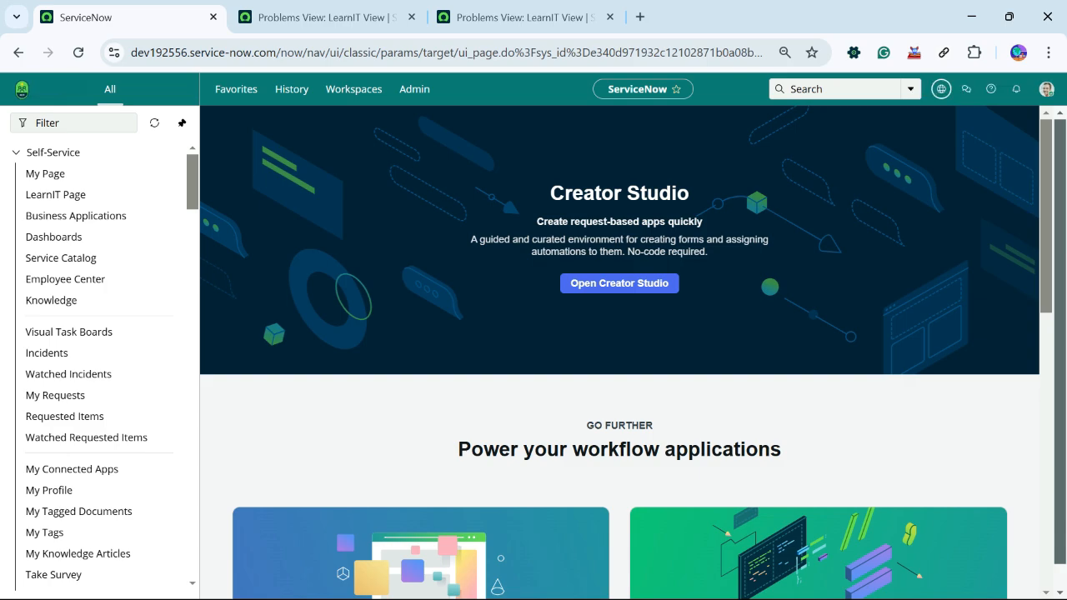
pyautogui.click(1046, 88)
pyautogui.press('Down')
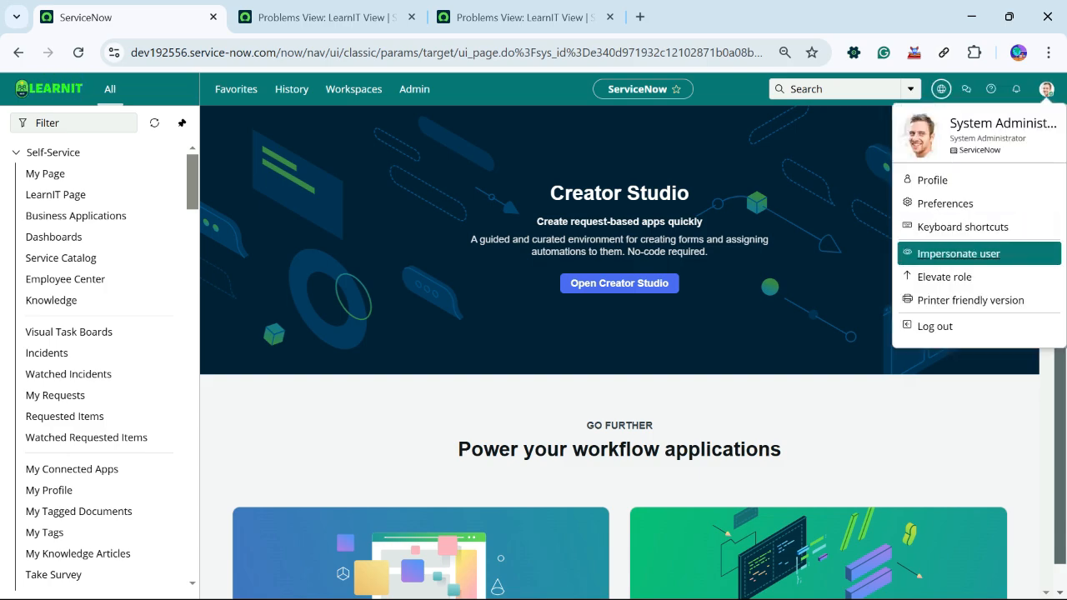
pyautogui.press('Return')
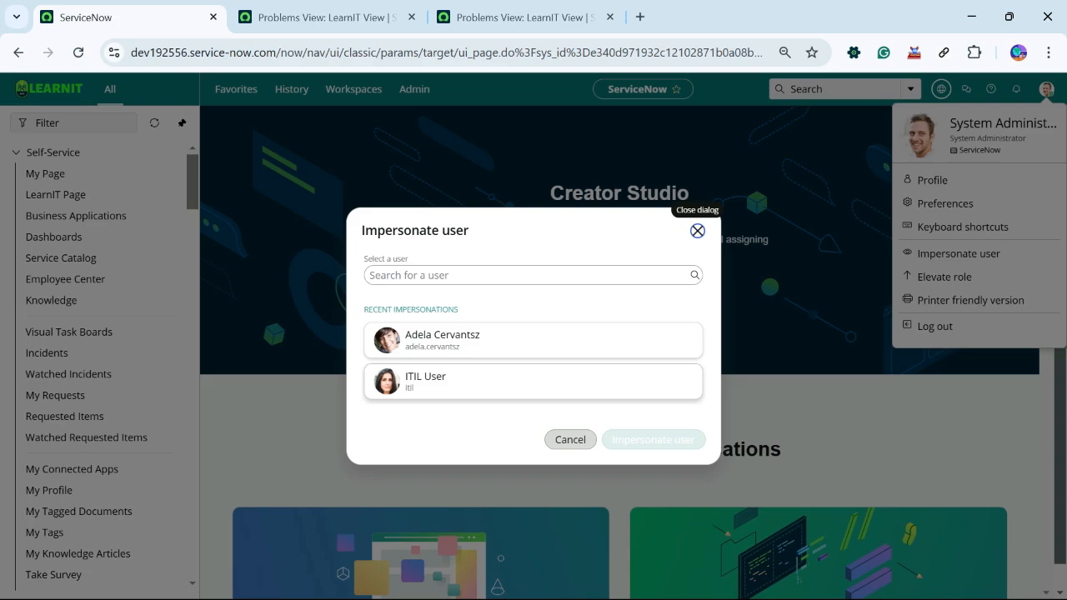
pyautogui.click(534, 382)
pyautogui.click(653, 439)
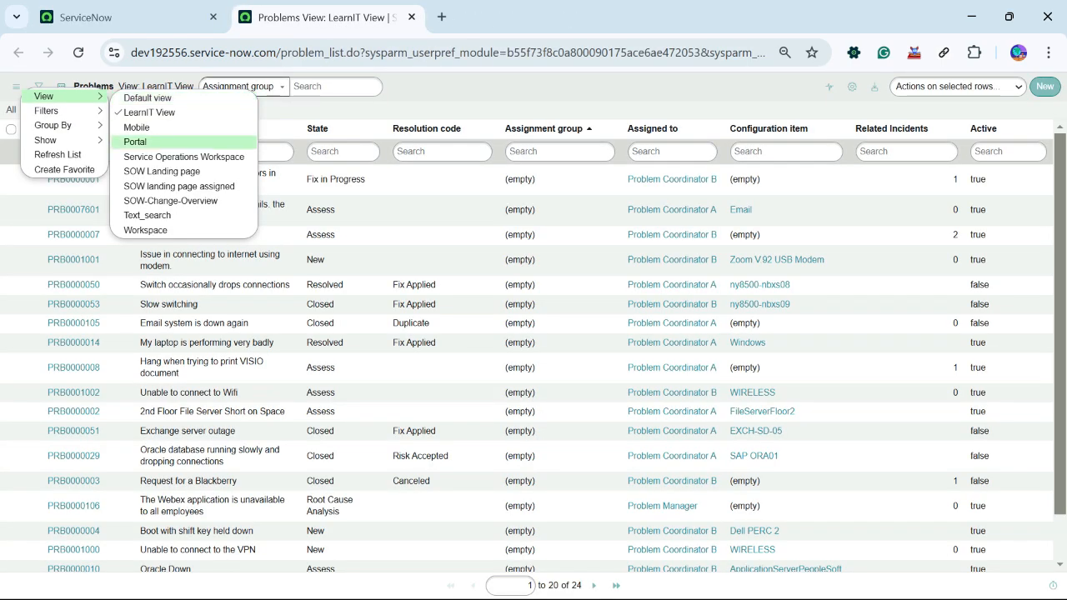
# Step: Switch the Problems list to the Default view, add the Active field to its list layout, and save
pyautogui.click(148, 98)
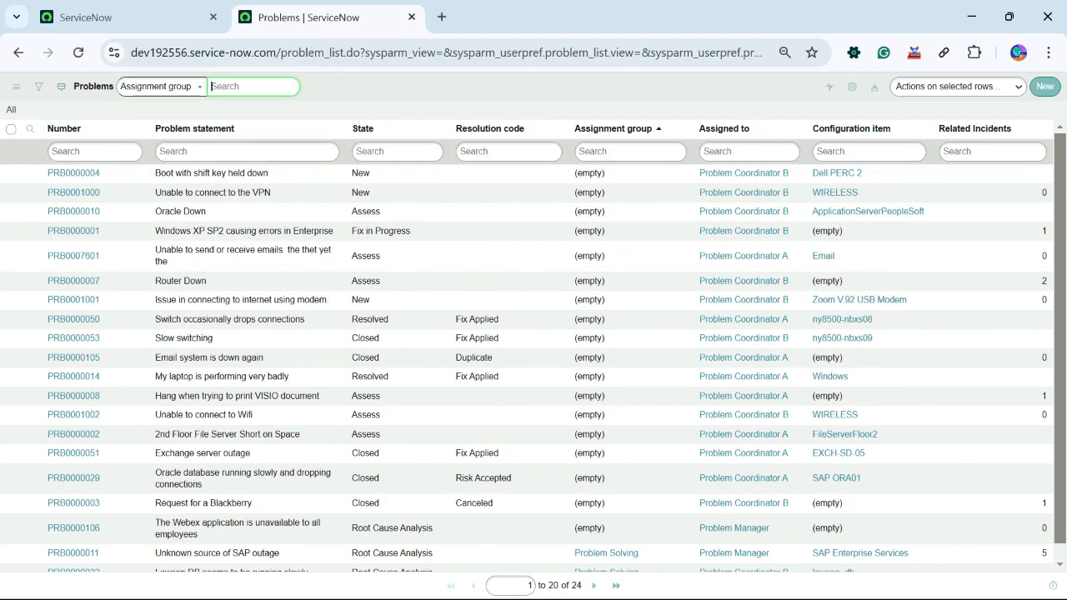
pyautogui.rightClick(306, 132)
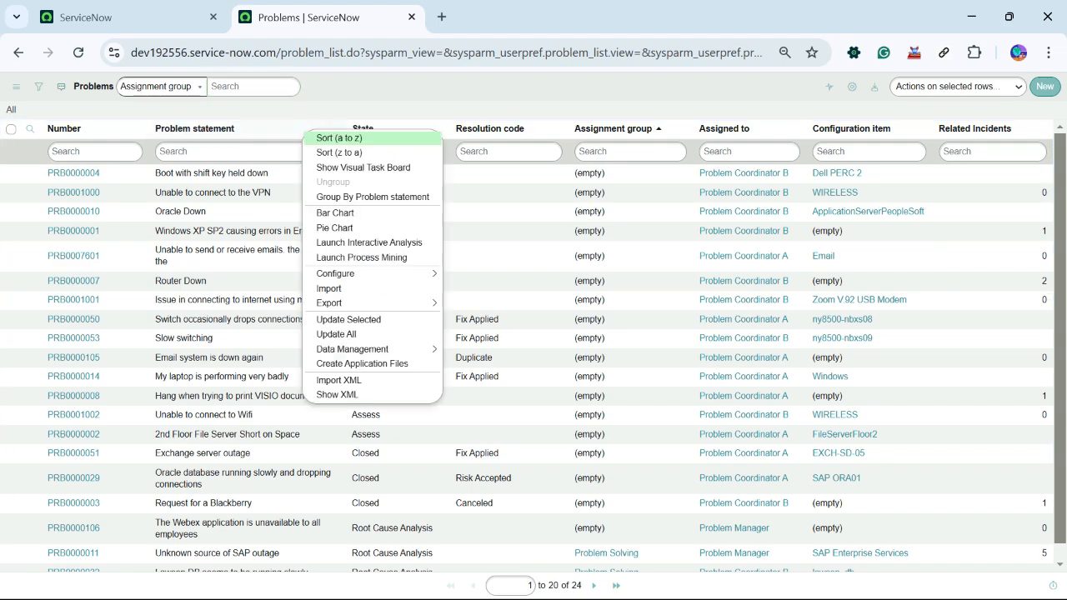
pyautogui.moveTo(350, 273)
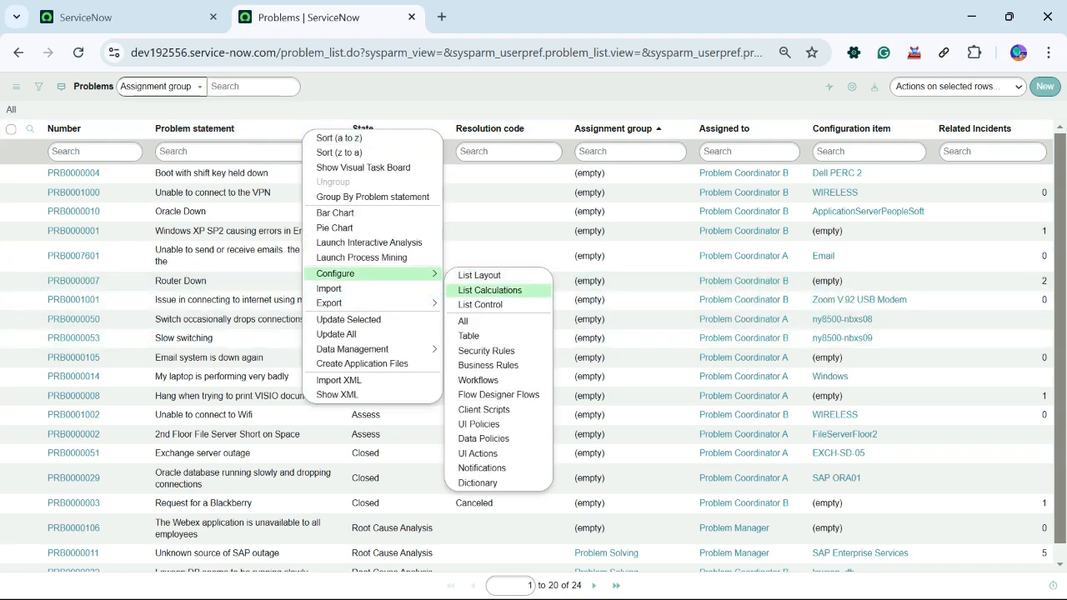
pyautogui.click(479, 275)
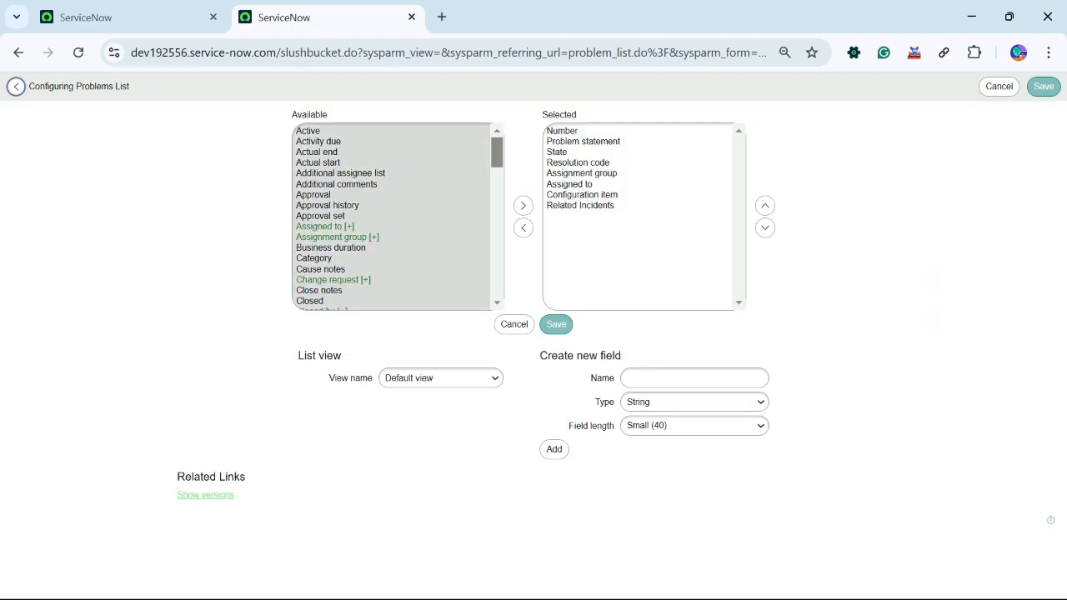
pyautogui.doubleClick(309, 131)
pyautogui.click(556, 324)
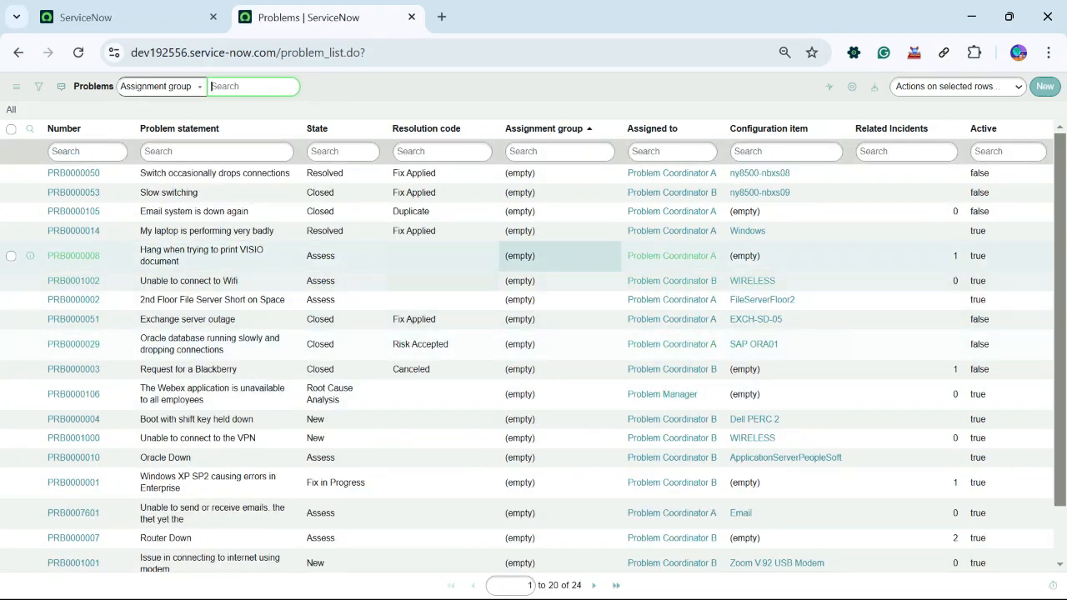
# Step: Impersonate ITIL User and reload the separate Problems list to check the Default view columns for that user
pyautogui.click(121, 17)
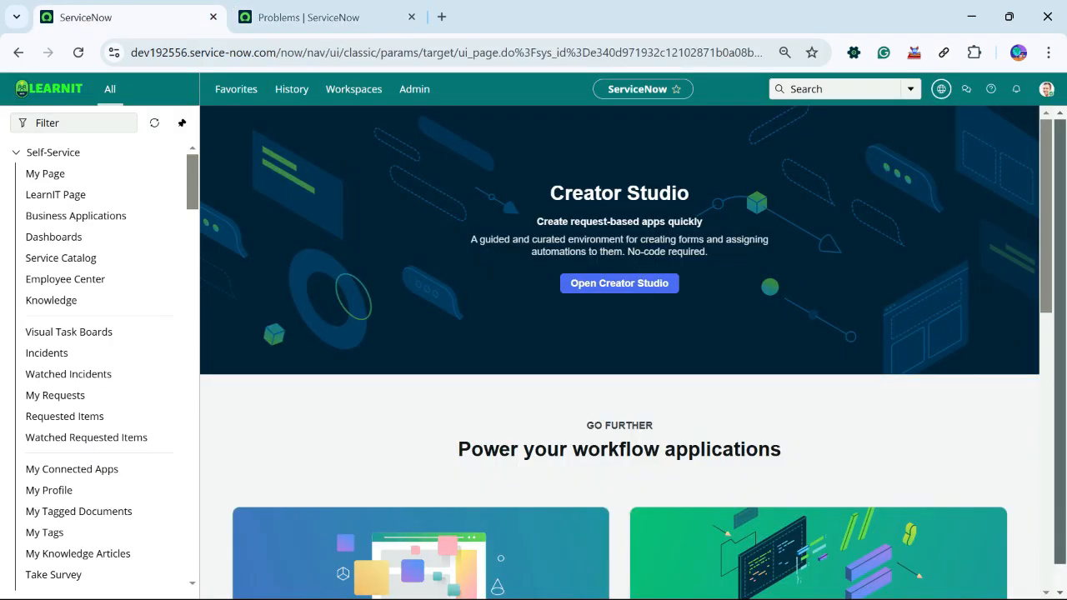
pyautogui.click(309, 18)
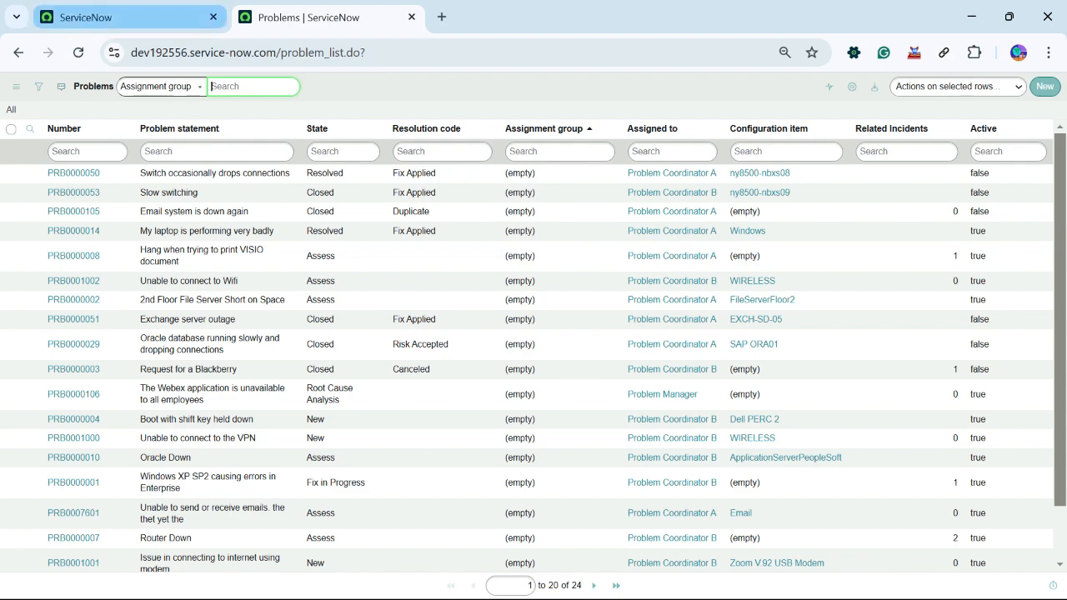
pyautogui.click(117, 17)
pyautogui.click(1046, 88)
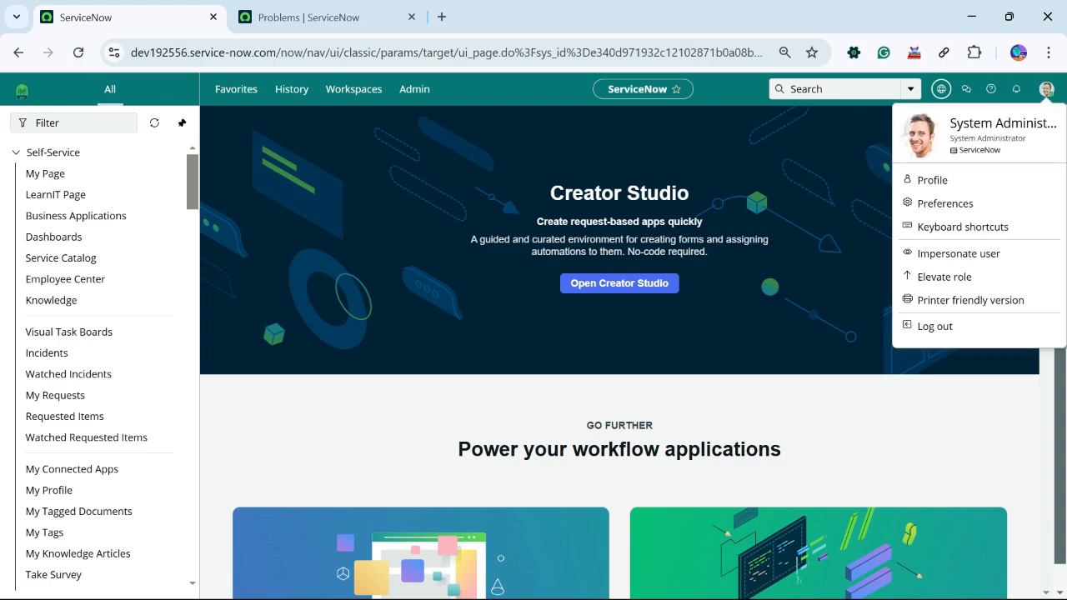
pyautogui.click(958, 253)
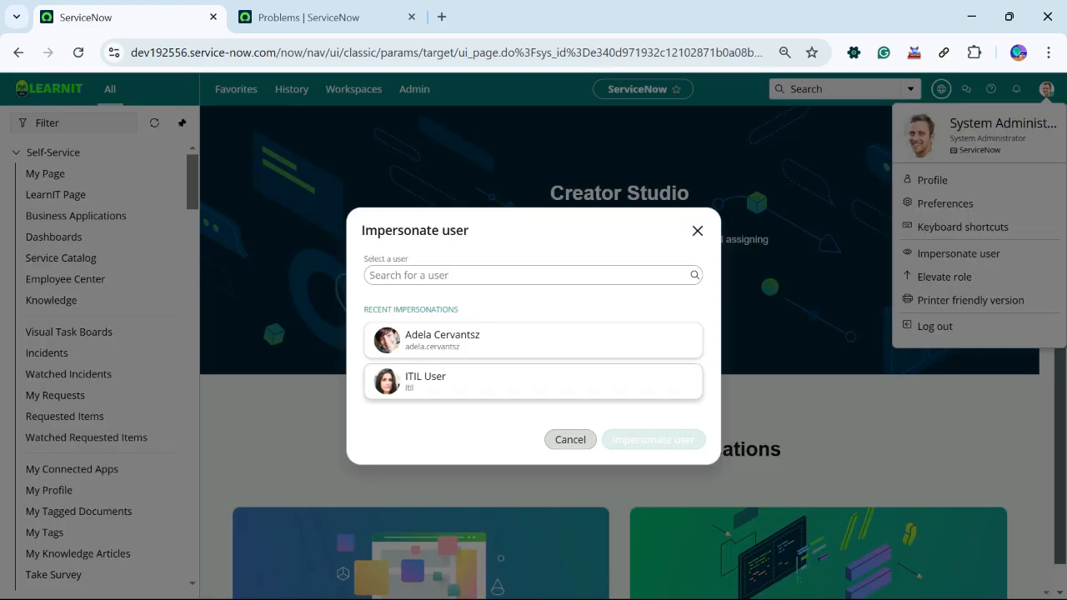
pyautogui.click(533, 382)
pyautogui.click(654, 440)
pyautogui.click(309, 18)
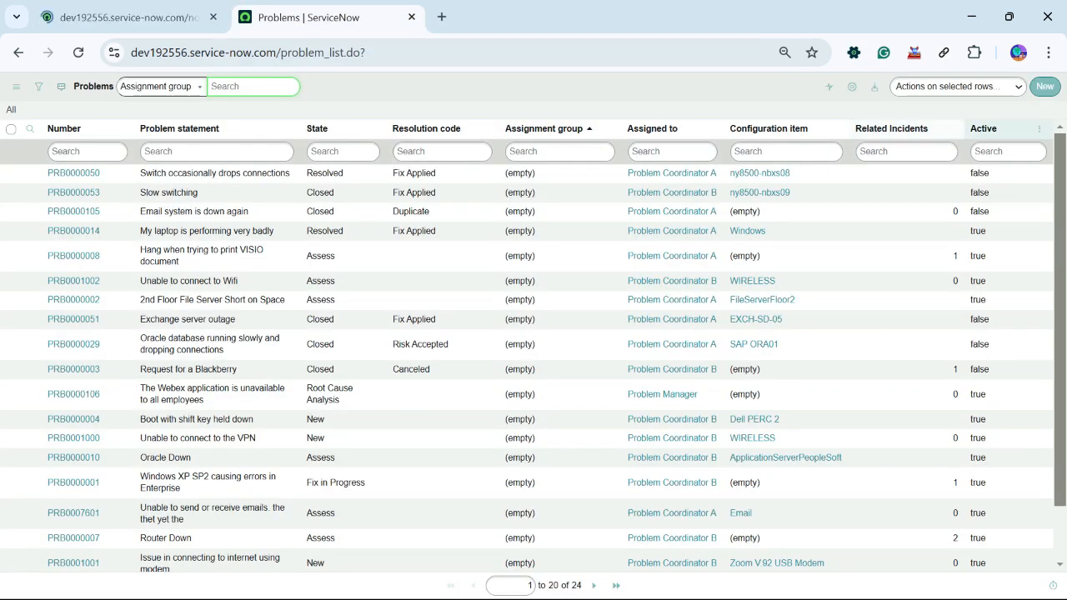
pyautogui.click(78, 52)
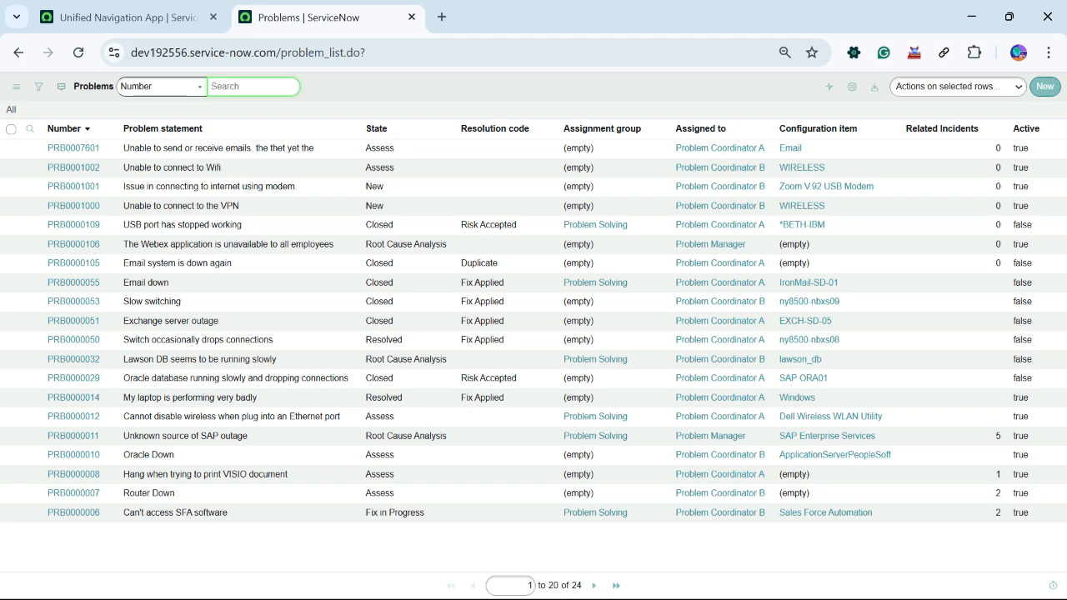
# Step: End the impersonation of ITIL User and open My Page under Self-Service as System Administrator
pyautogui.click(137, 17)
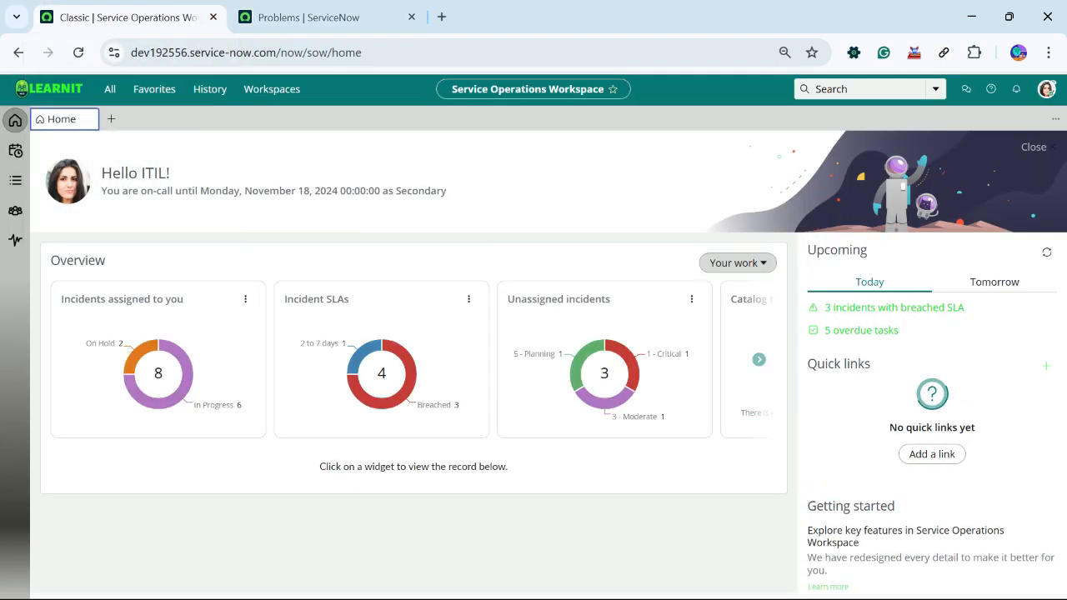
pyautogui.click(1046, 88)
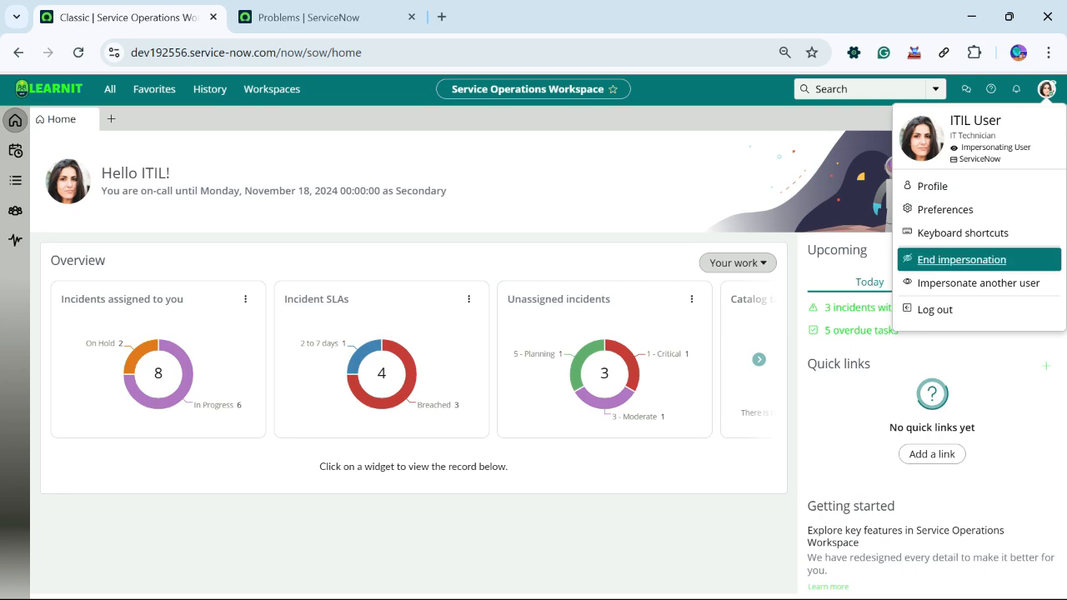
pyautogui.click(960, 259)
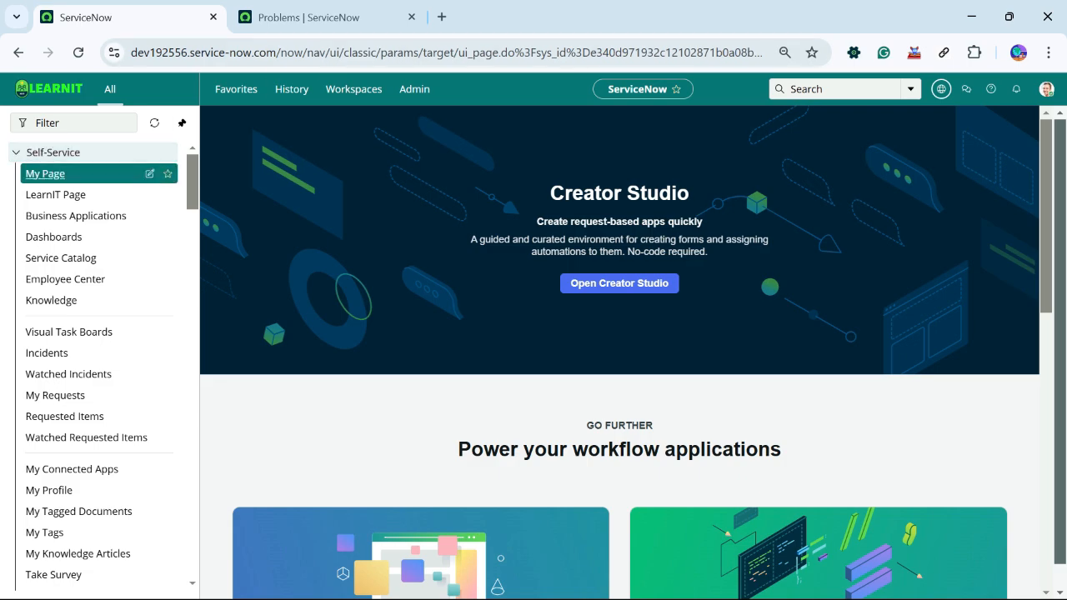
pyautogui.click(45, 173)
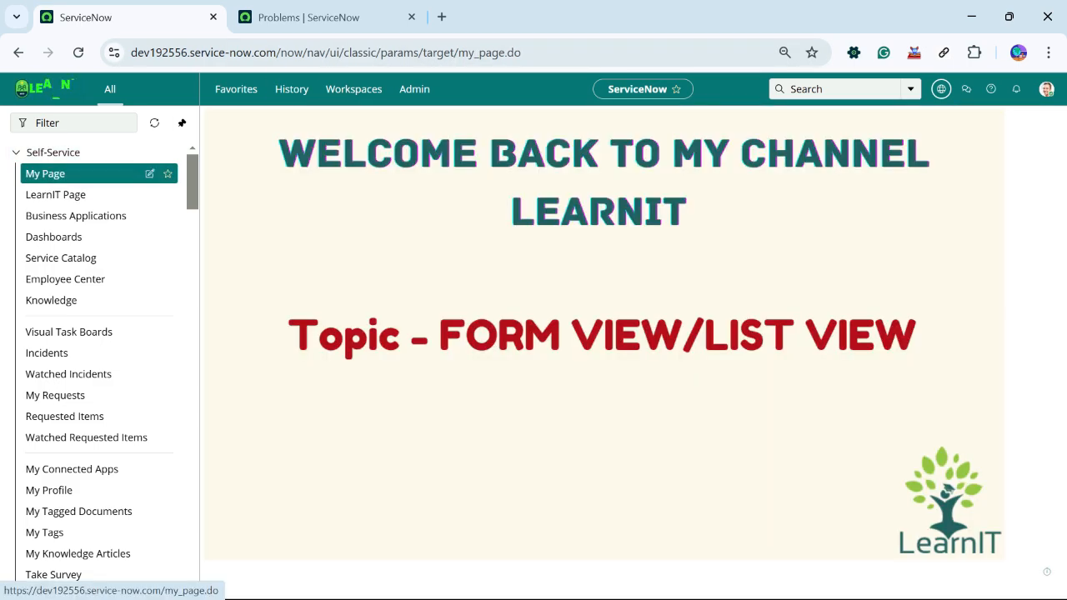